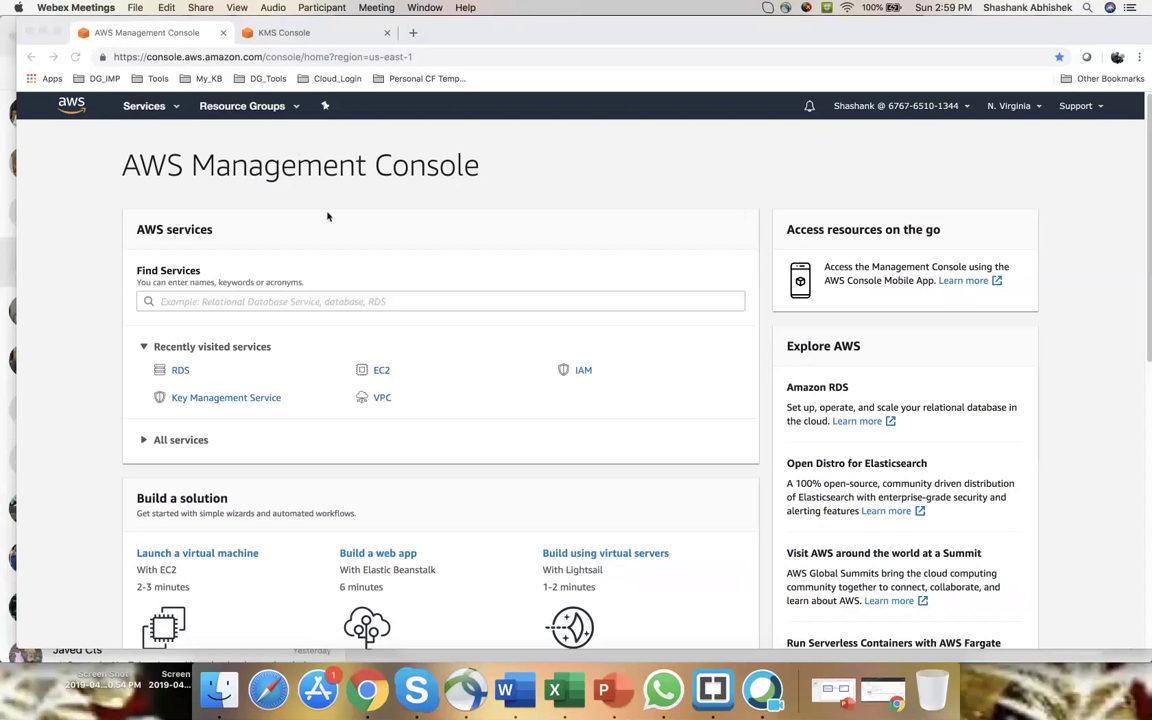
# Check the second AWS account's IAM user page in the incognito browser window and minimize that window.
pyautogui.click(875, 689)
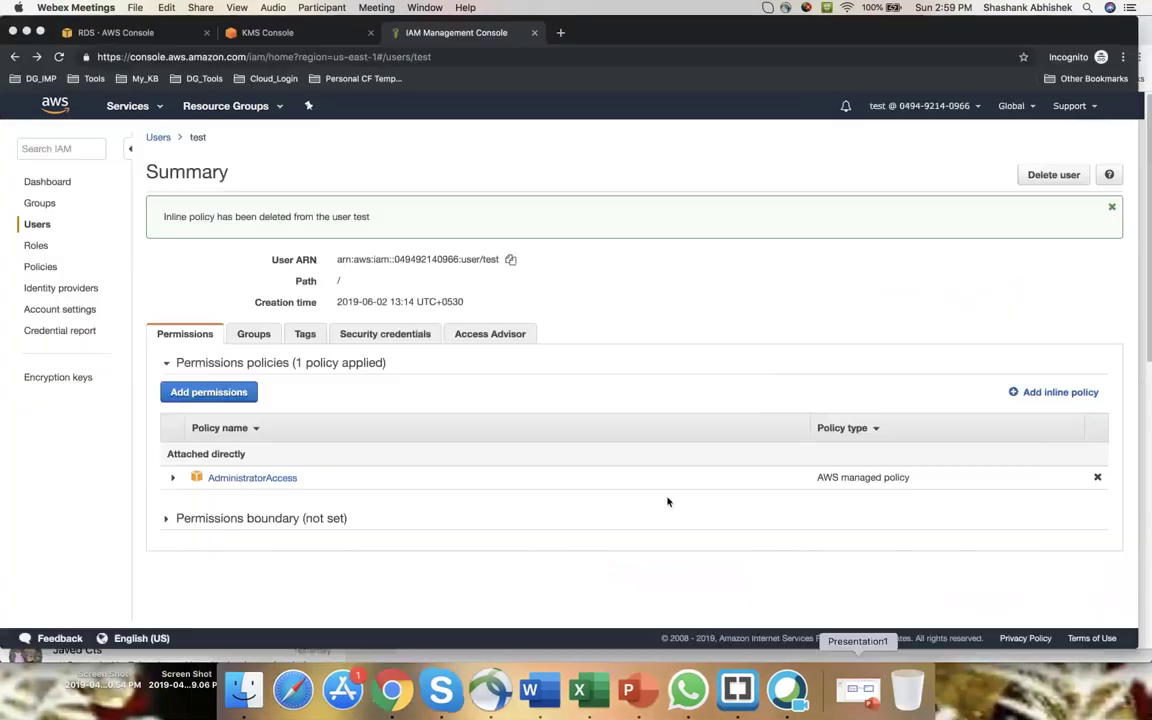
pyautogui.click(27, 33)
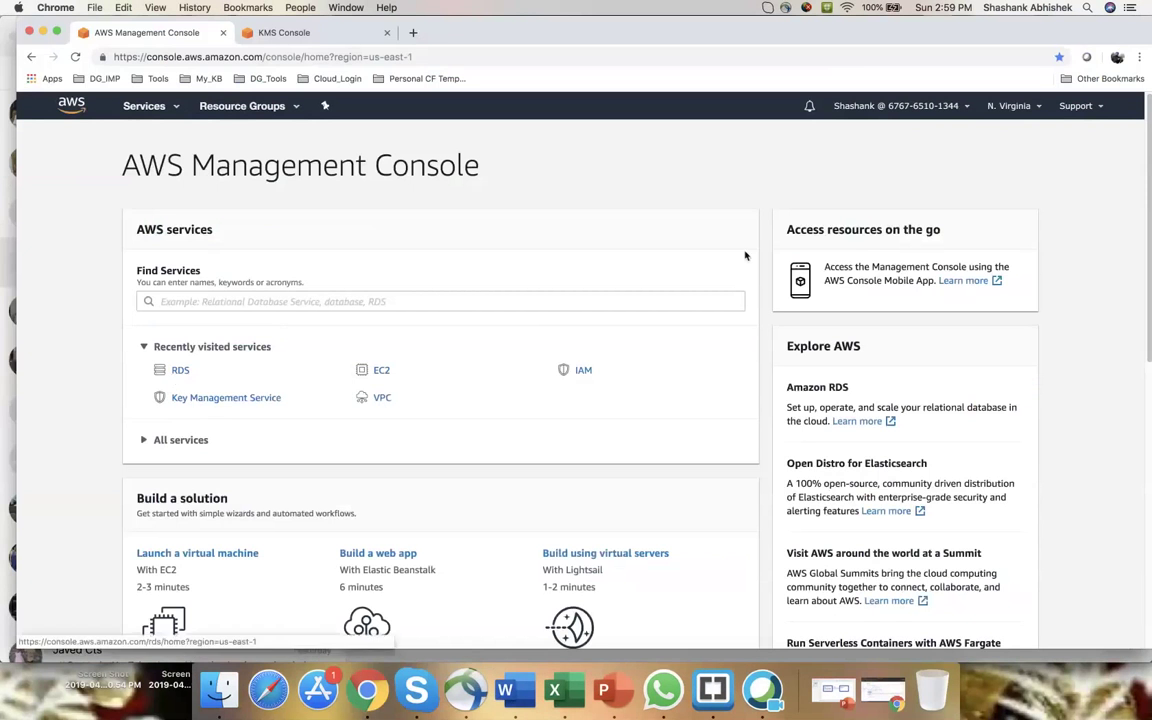
# Open the RDS databases list, dismissing the Amazon Aurora notice, and select the mydbabhi instance.
pyautogui.click(181, 372)
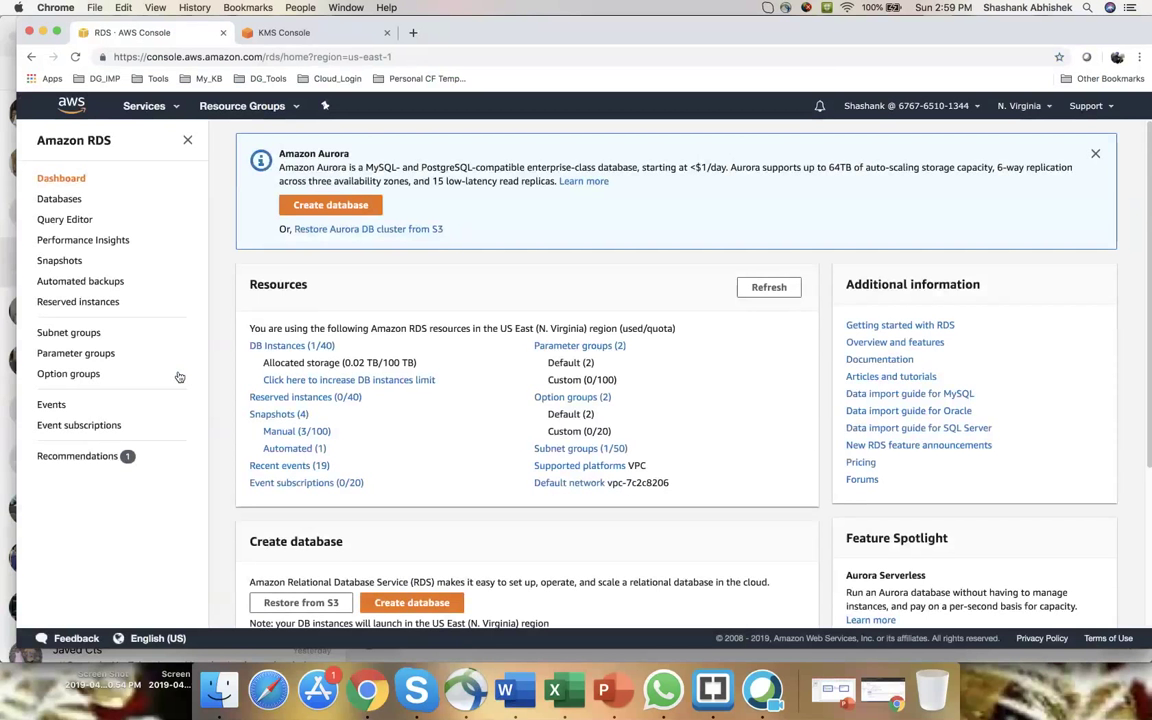
pyautogui.click(1095, 155)
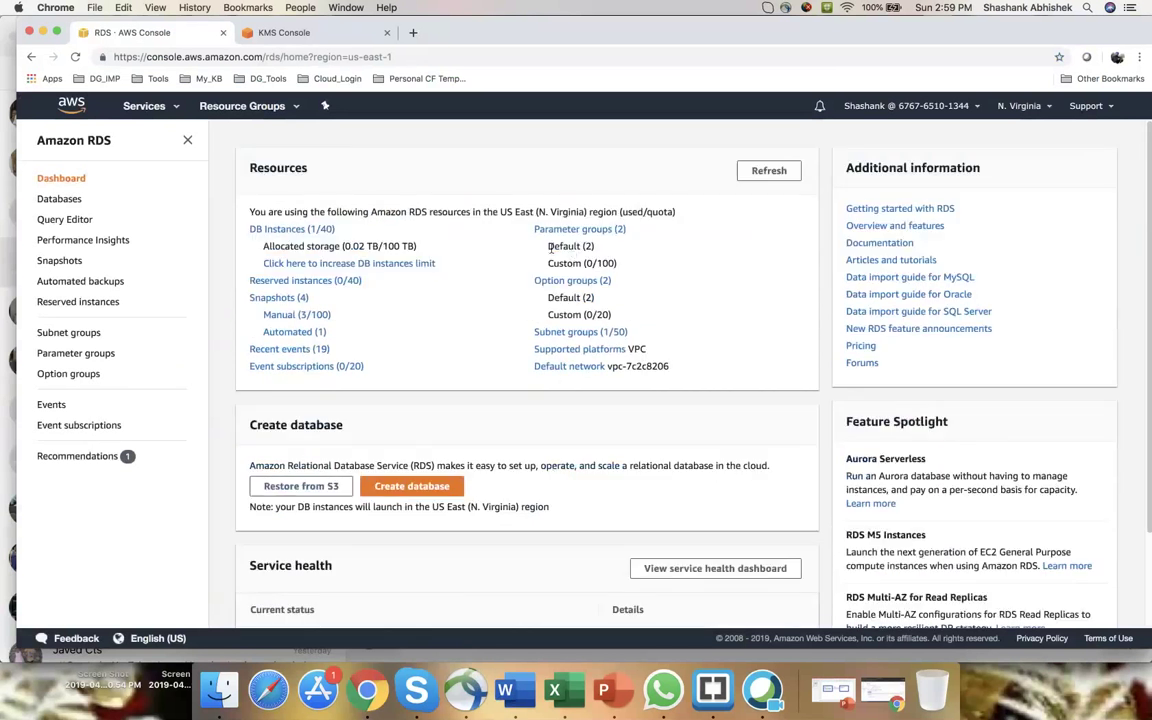
pyautogui.click(64, 203)
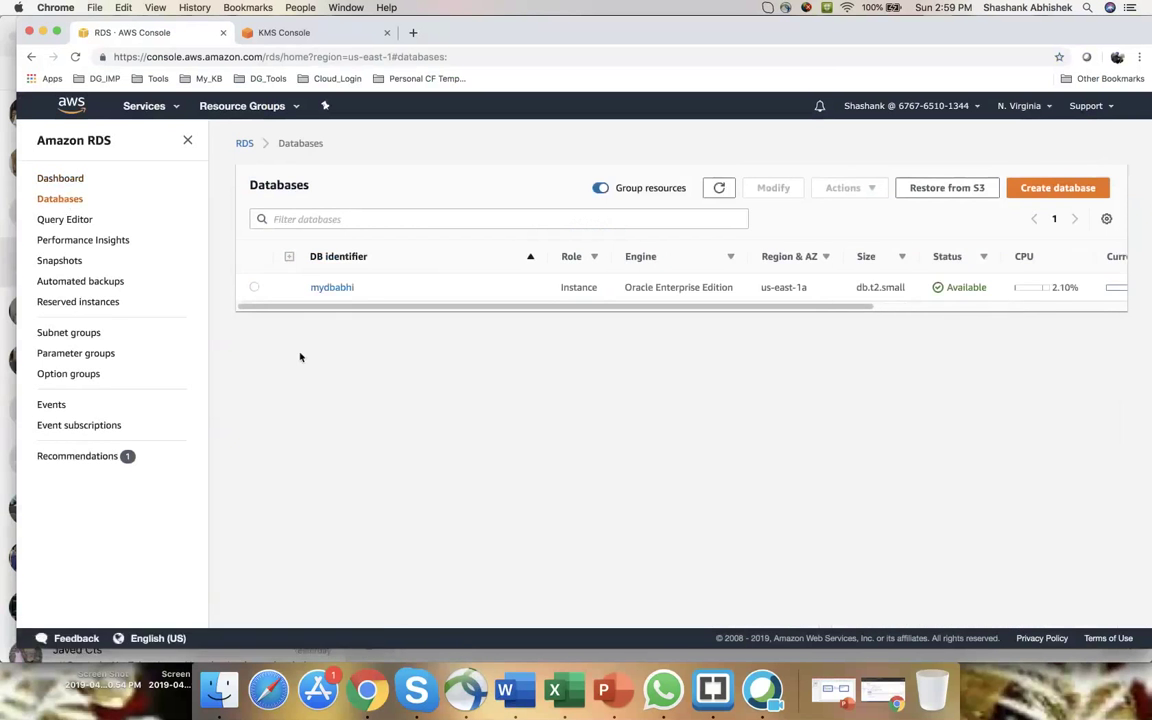
pyautogui.click(254, 287)
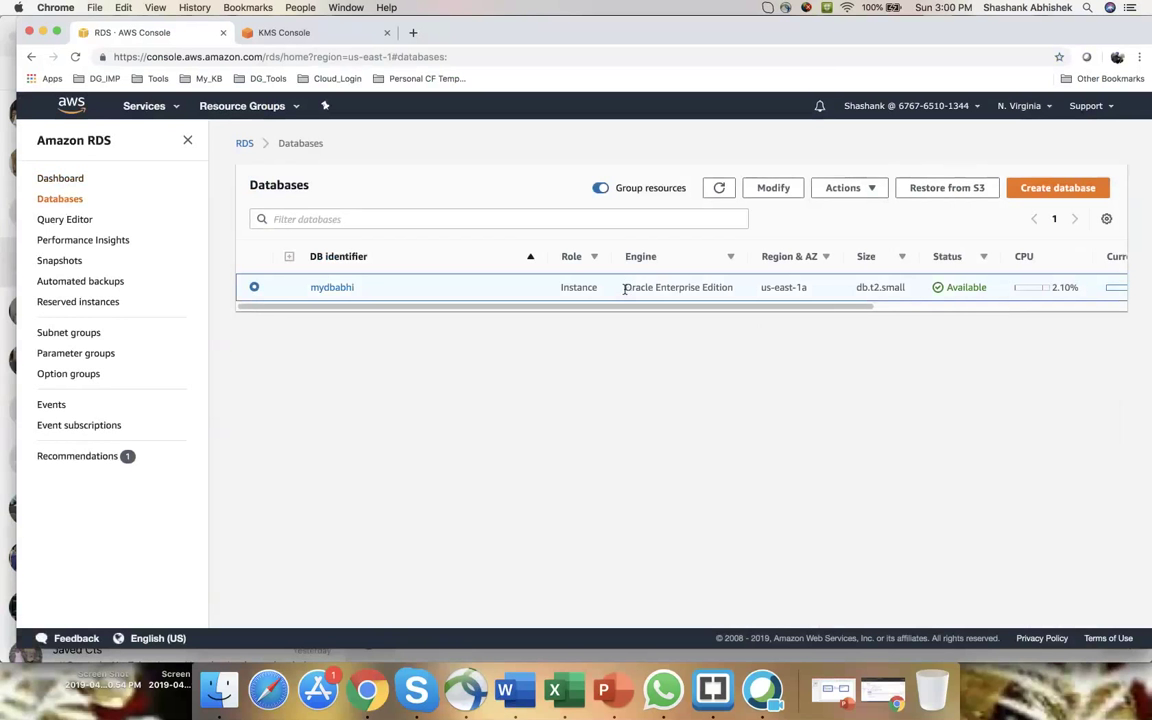
pyautogui.moveTo(843, 287); pyautogui.dragTo(906, 288)
pyautogui.moveTo(755, 287); pyautogui.dragTo(835, 292)
# Review the mydbabhi instance's configuration details, including its instance class, RAM, encryption and storage KMS key.
pyautogui.click(331, 288)
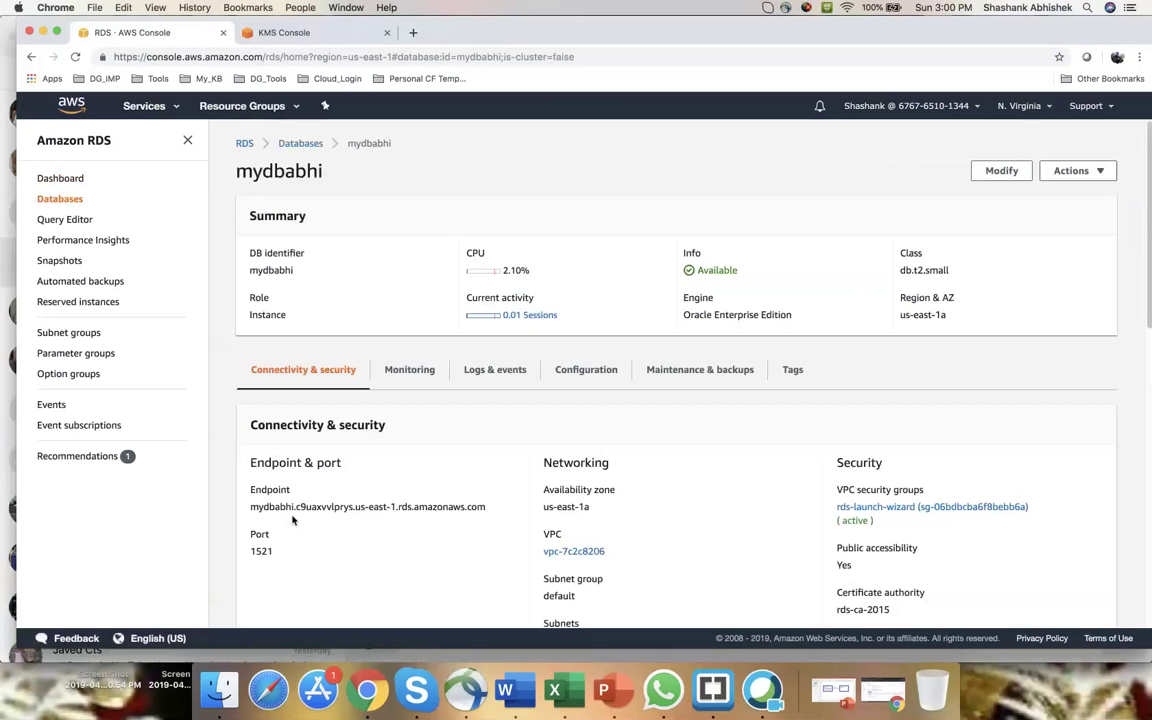
pyautogui.click(586, 370)
pyautogui.scroll(-2, 445, 520)
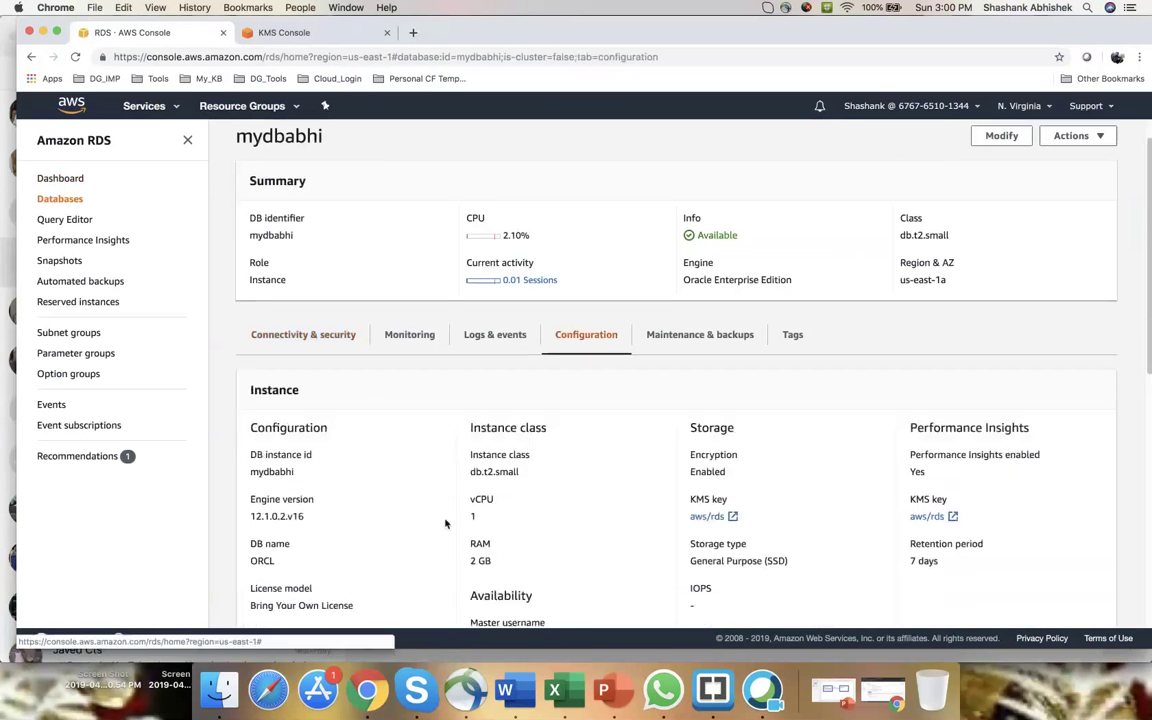
pyautogui.moveTo(524, 444); pyautogui.dragTo(469, 443)
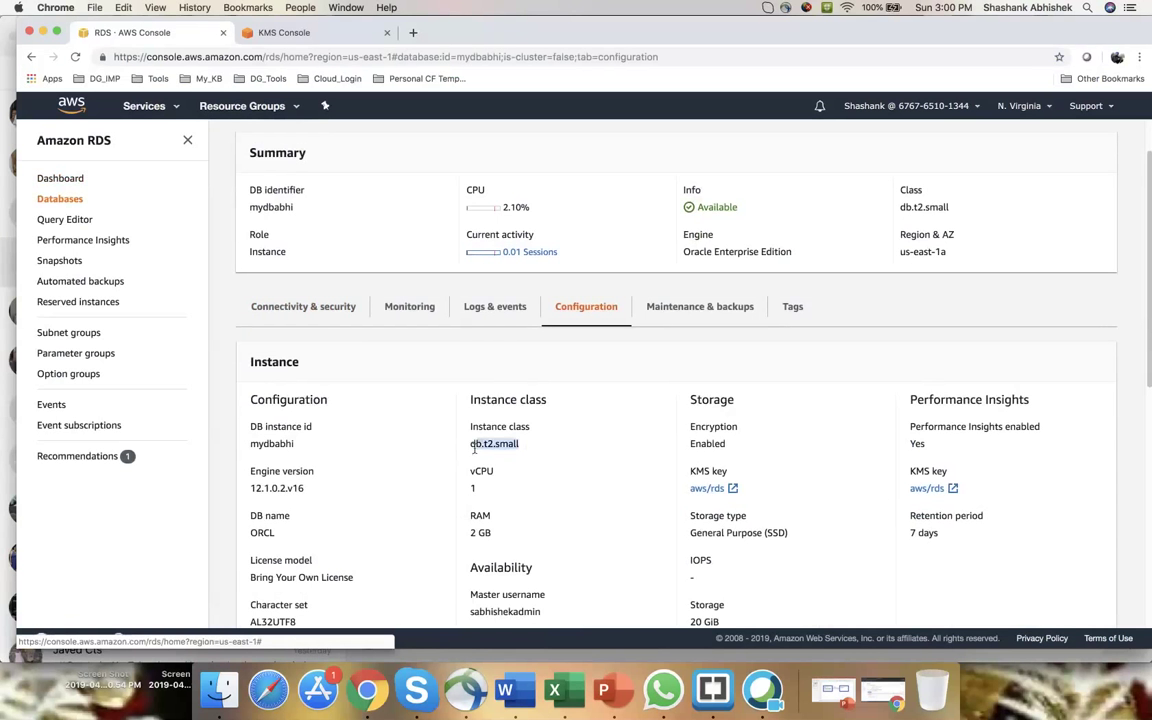
pyautogui.scroll(-1, 497, 536)
pyautogui.moveTo(493, 515); pyautogui.dragTo(420, 514)
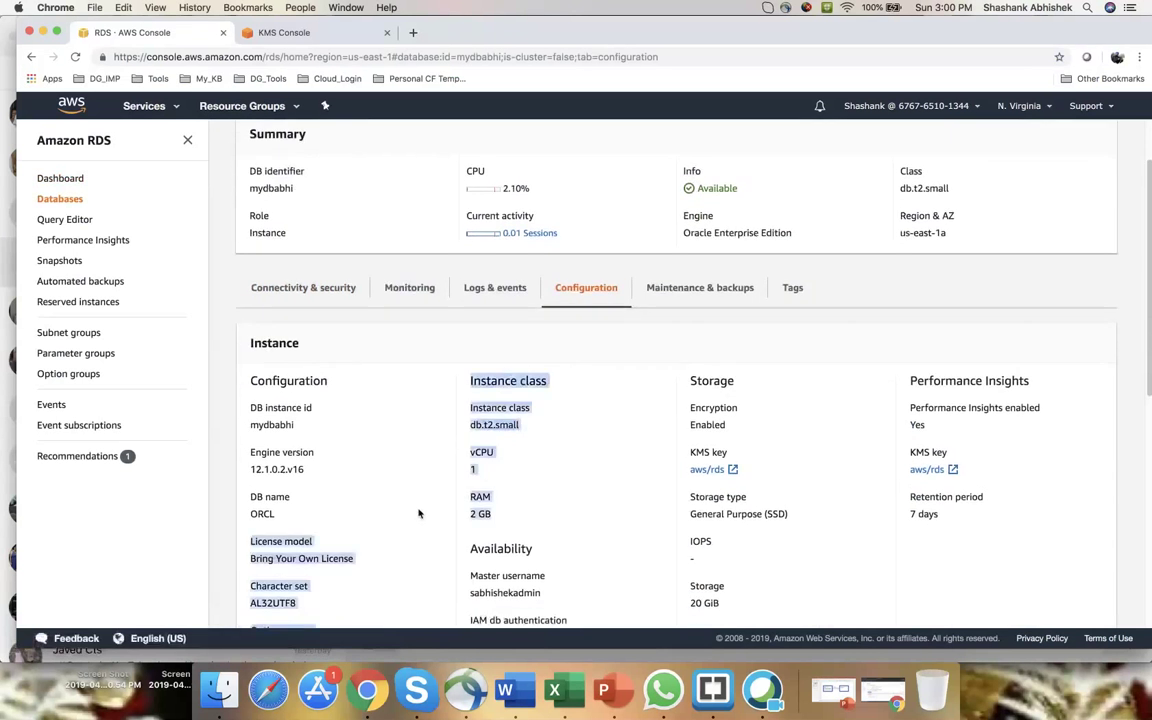
pyautogui.click(438, 523)
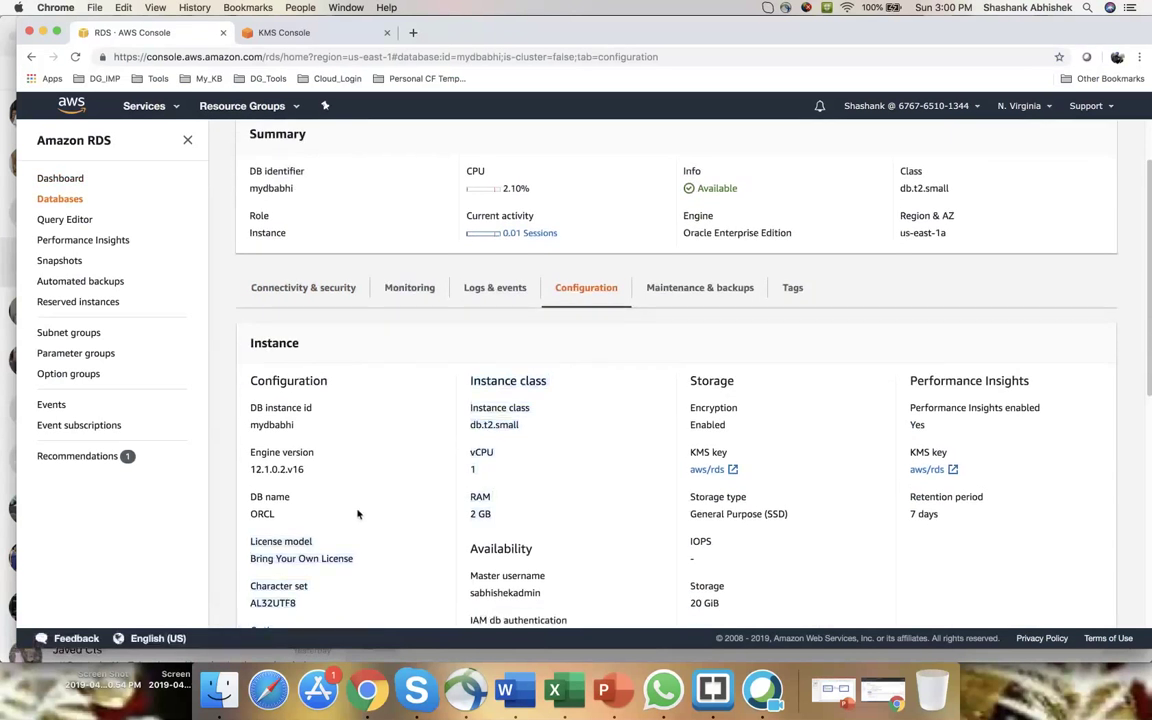
pyautogui.scroll(-1, 358, 514)
pyautogui.moveTo(690, 433); pyautogui.dragTo(753, 438)
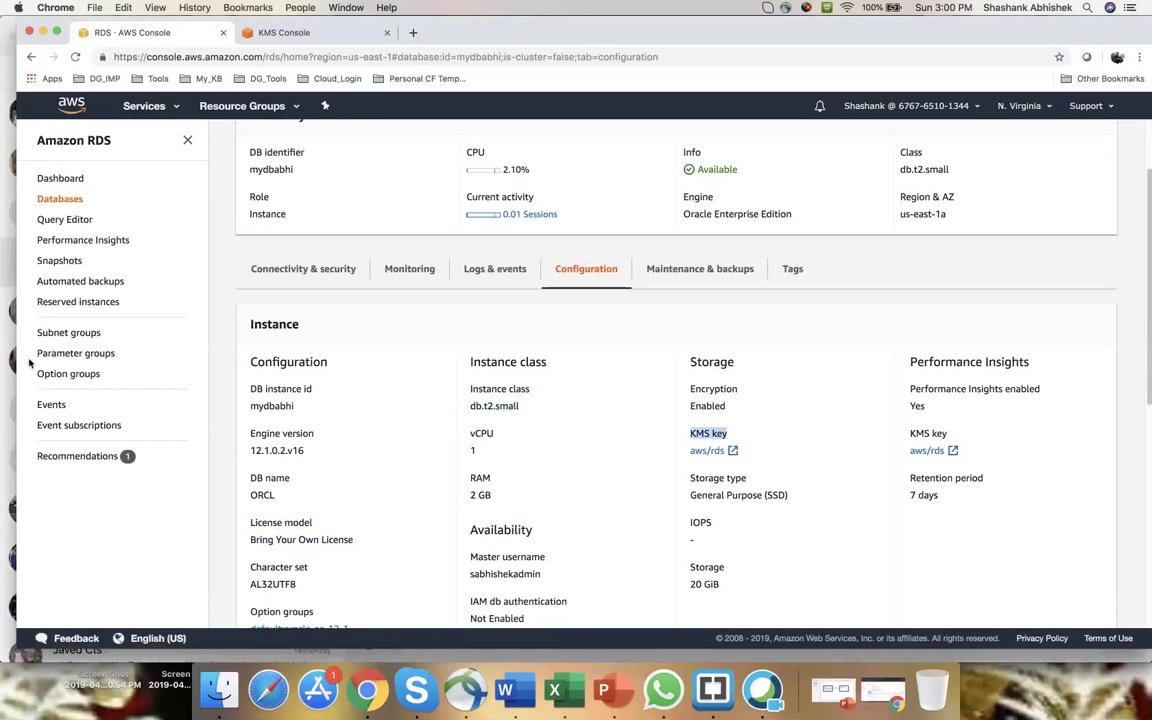
# Return to the RDS databases list, and check the second AWS account's browser window before minimizing it.
pyautogui.click(66, 201)
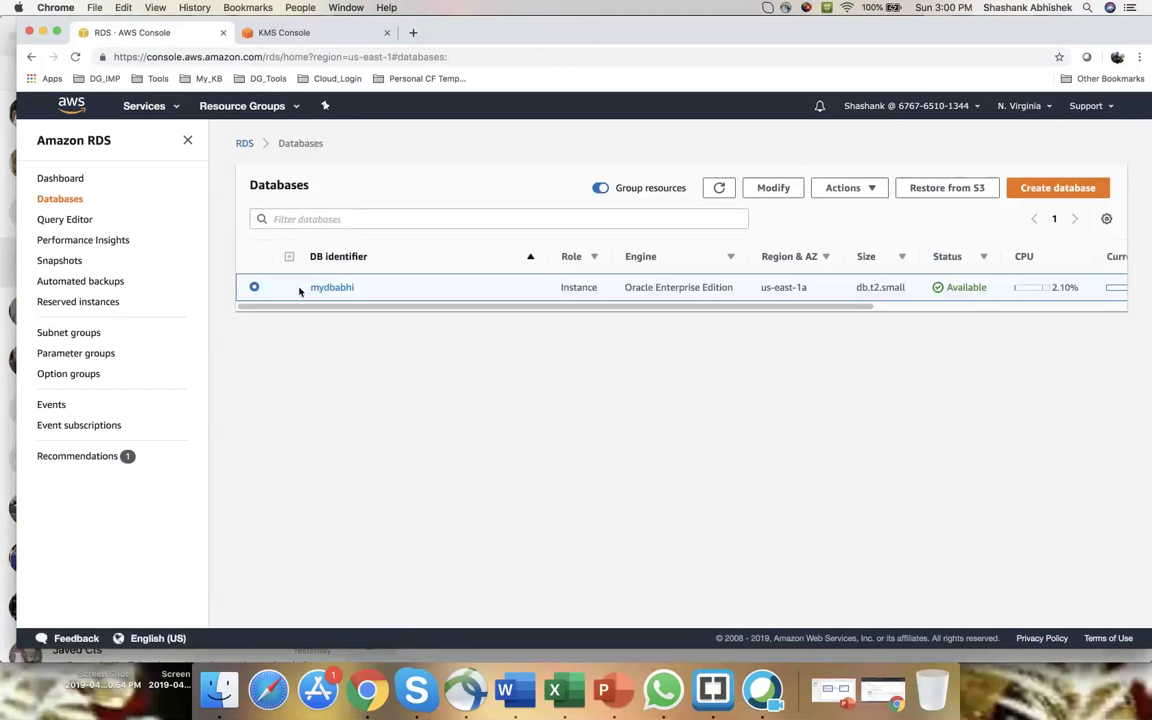
pyautogui.moveTo(445, 297); pyautogui.dragTo(308, 290)
pyautogui.click(872, 697)
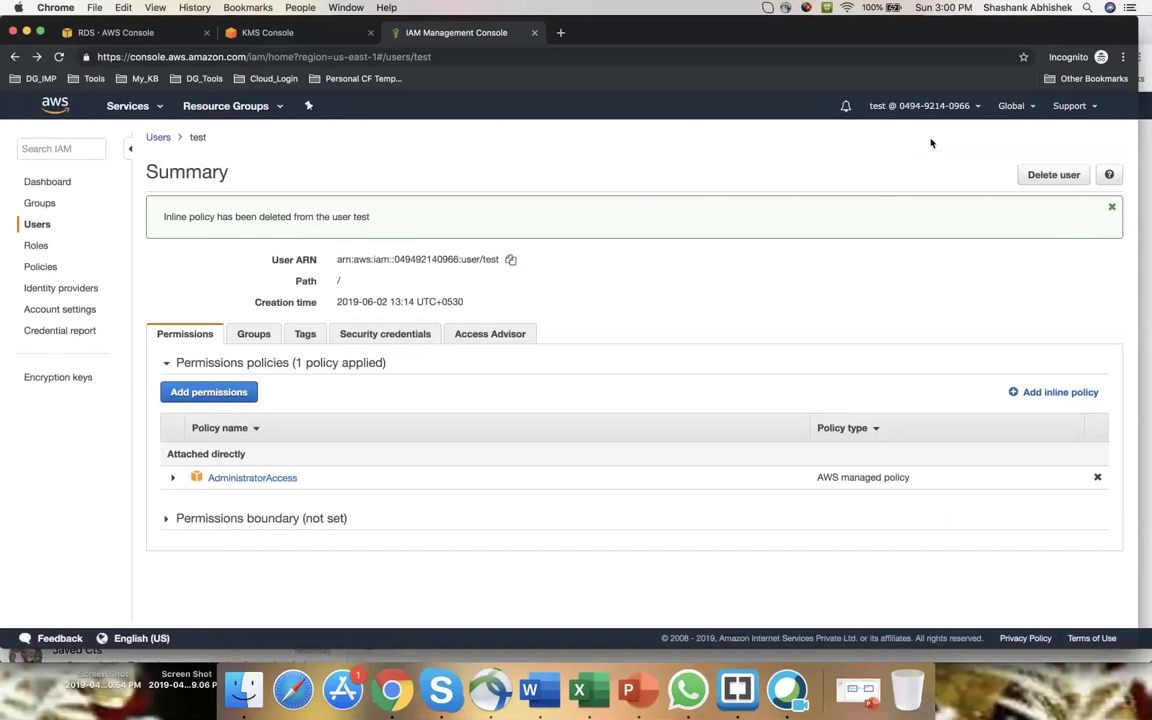
pyautogui.click(28, 33)
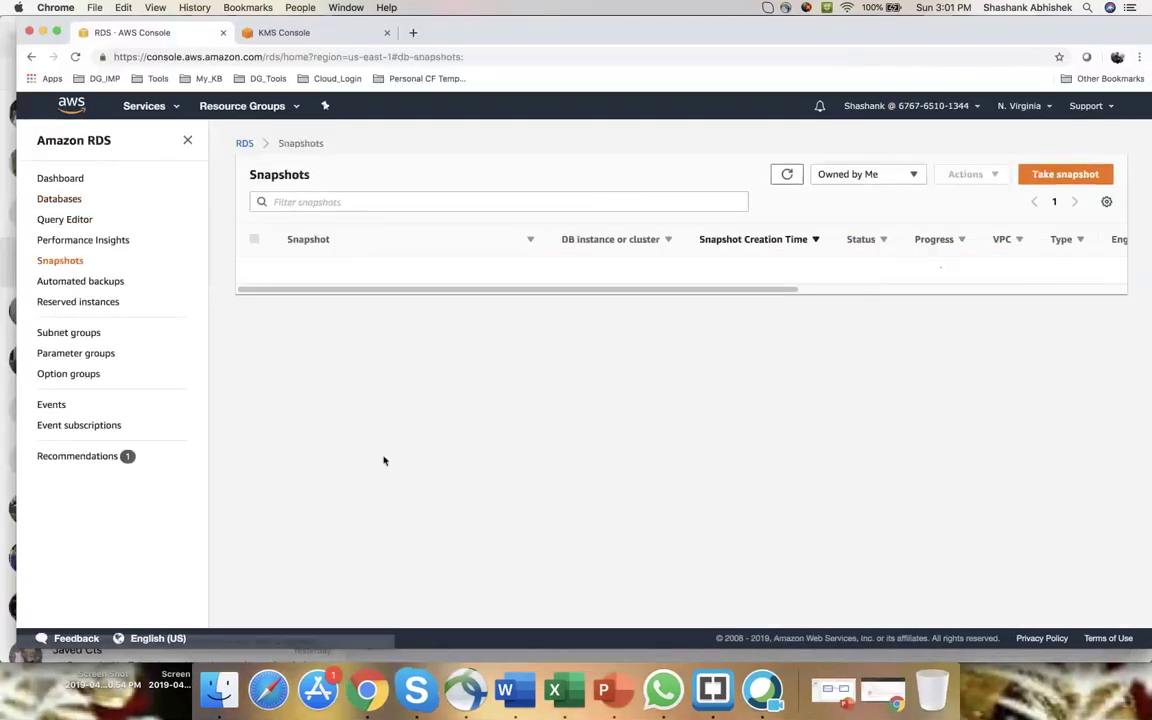
# Select the rdsabhi snapshot in the RDS snapshots list and examine its creation time, status, VPC and type.
pyautogui.click(254, 270)
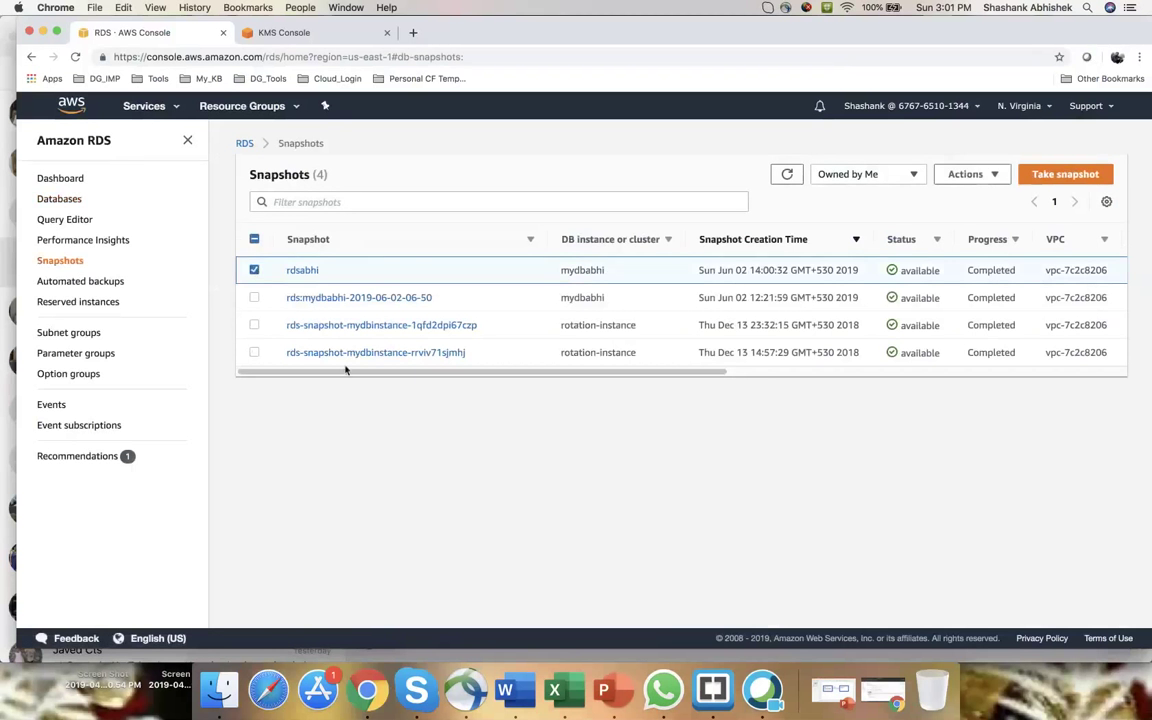
pyautogui.moveTo(699, 270); pyautogui.dragTo(833, 270)
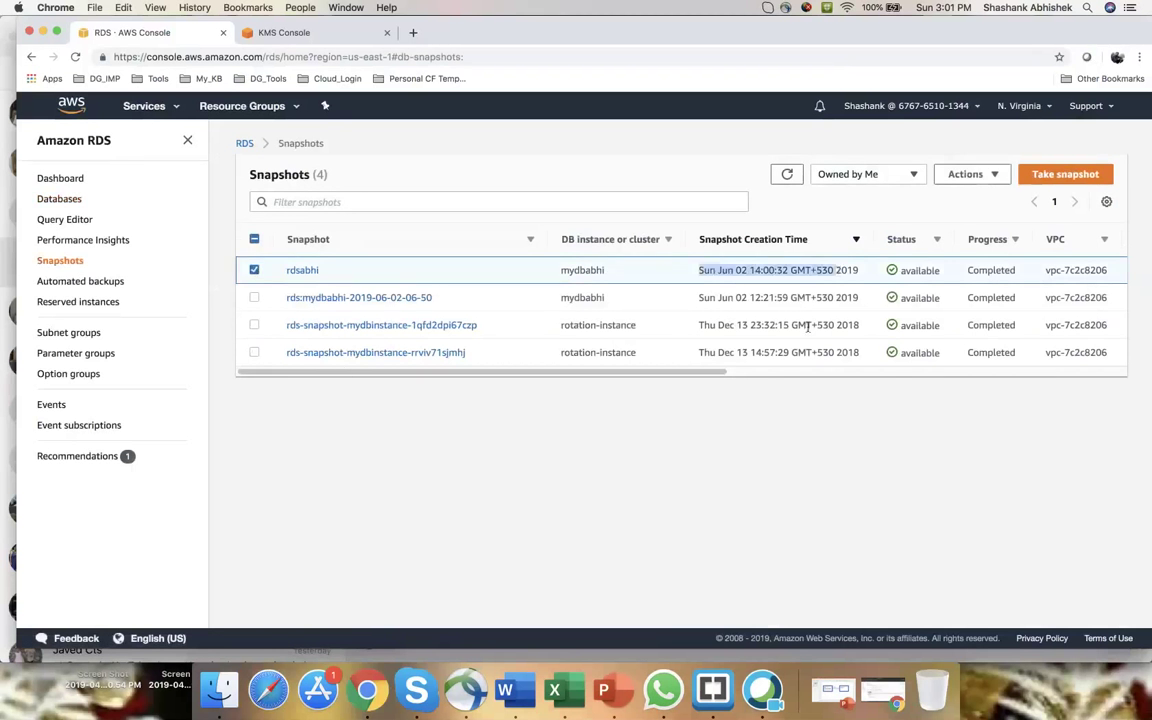
pyautogui.moveTo(710, 375); pyautogui.dragTo(873, 375)
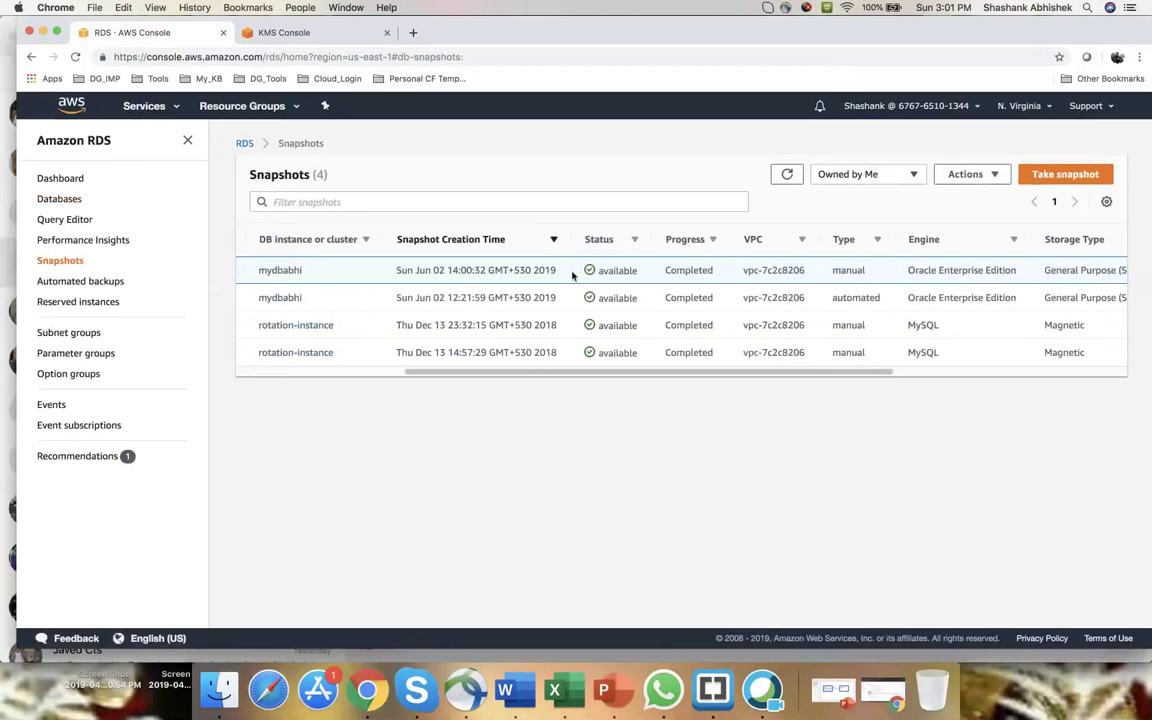
pyautogui.moveTo(598, 270); pyautogui.dragTo(690, 272)
pyautogui.tripleClick(792, 270)
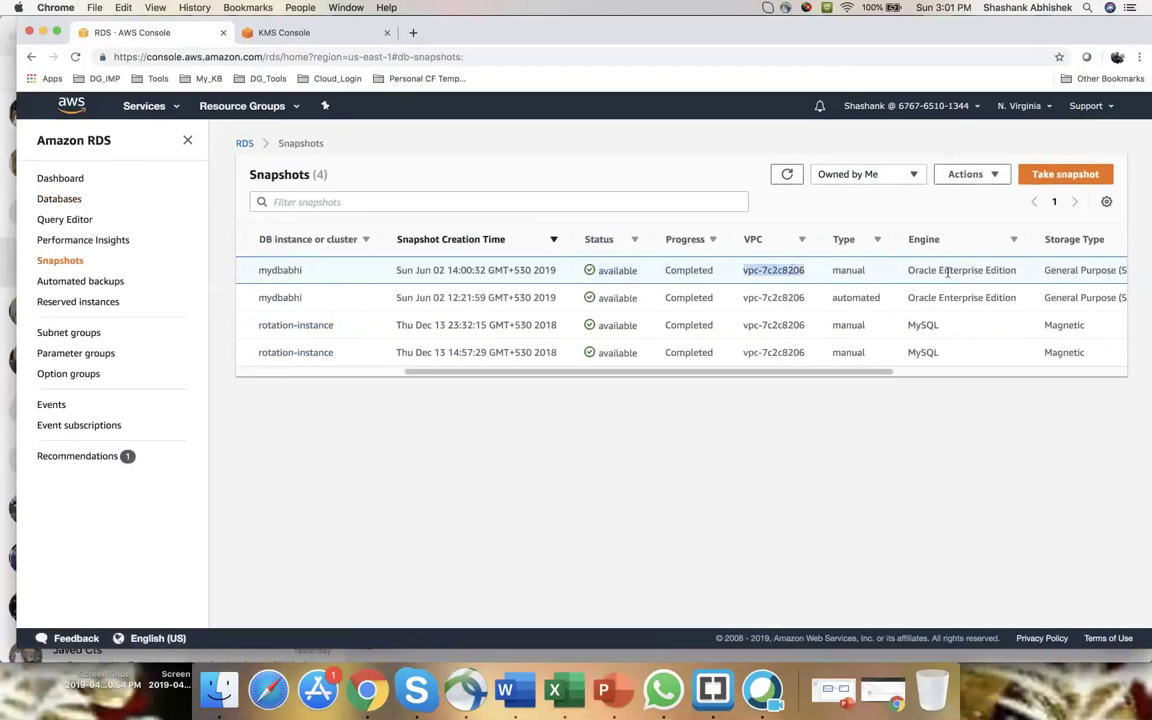
pyautogui.click(833, 271)
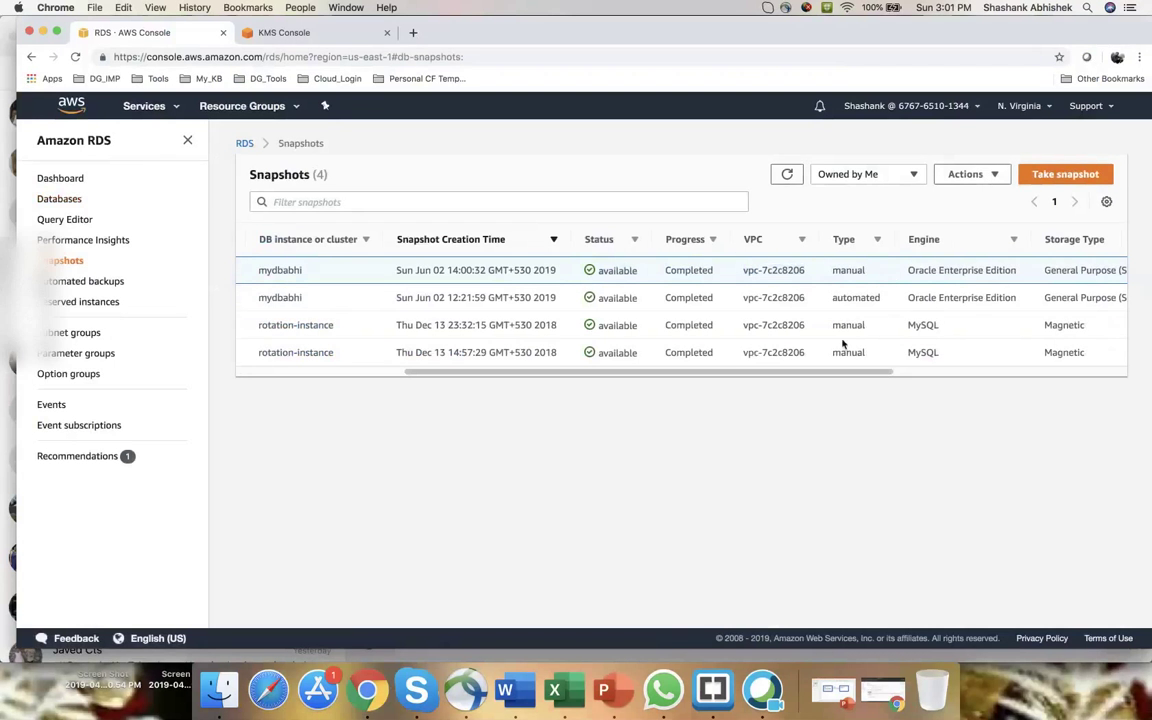
pyautogui.moveTo(880, 373); pyautogui.dragTo(399, 385)
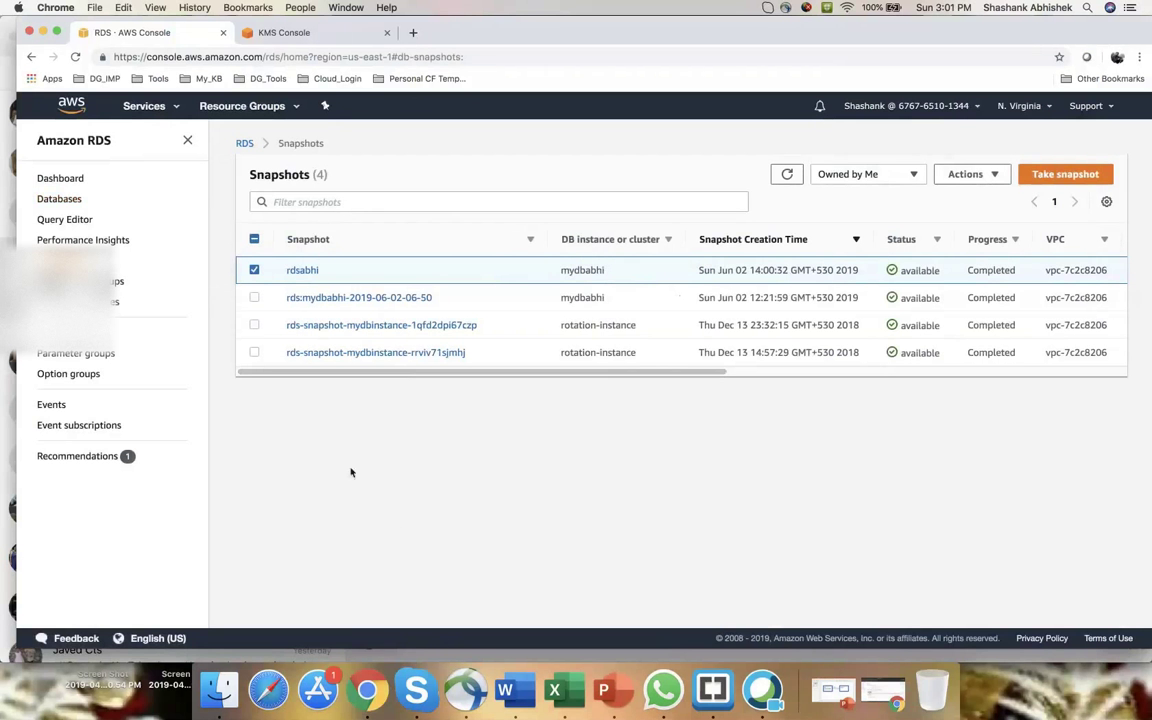
# Open the sharing permissions for the rdsabhi snapshot.
pyautogui.moveTo(285, 275); pyautogui.dragTo(340, 272)
pyautogui.click(1004, 176)
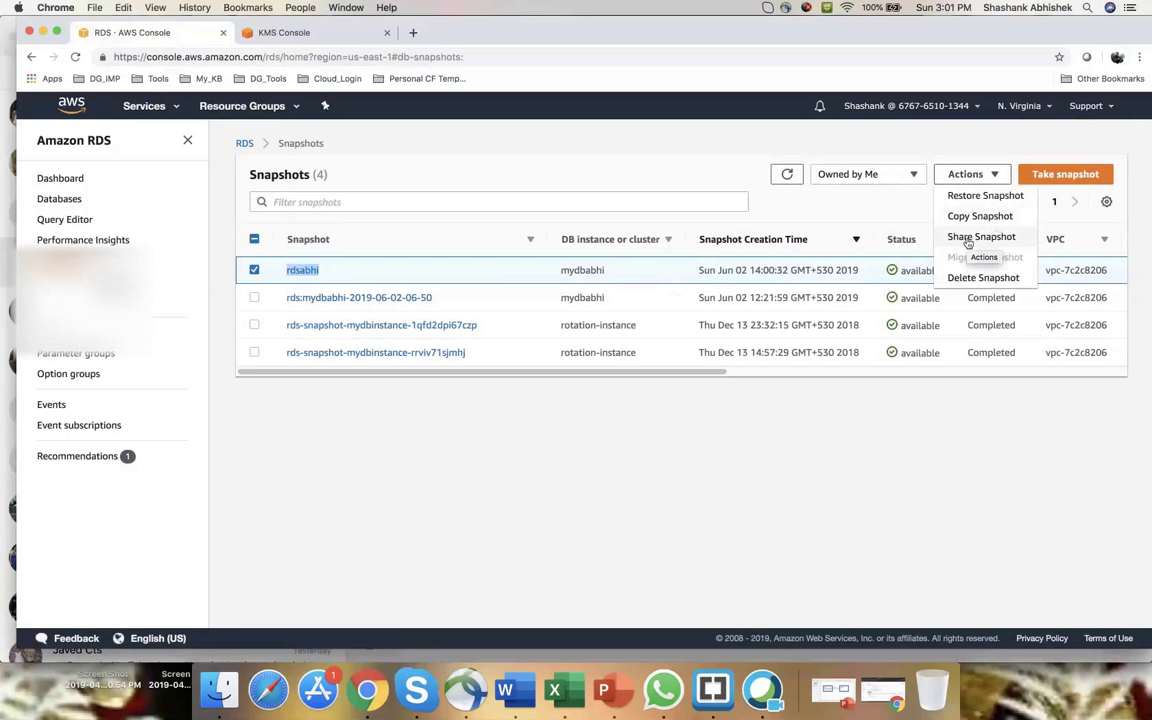
pyautogui.click(968, 240)
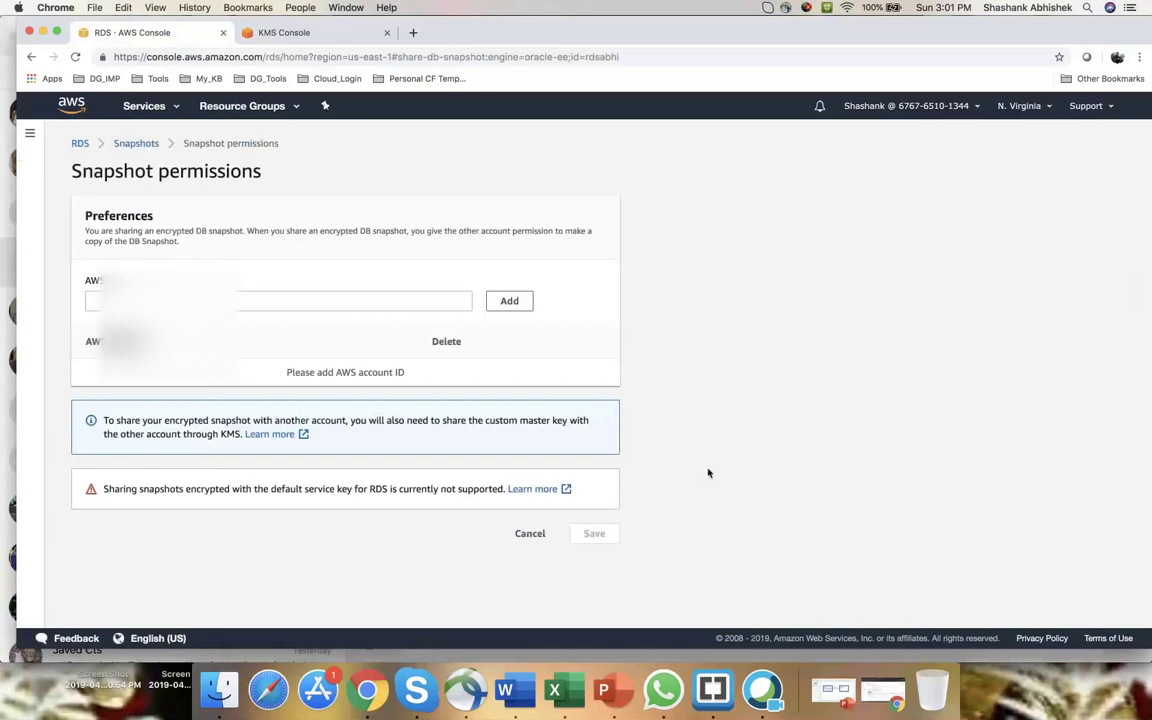
# Read the notices about default service keys and custom master keys on the snapshot permissions page, and cancel sharing.
pyautogui.click(170, 301)
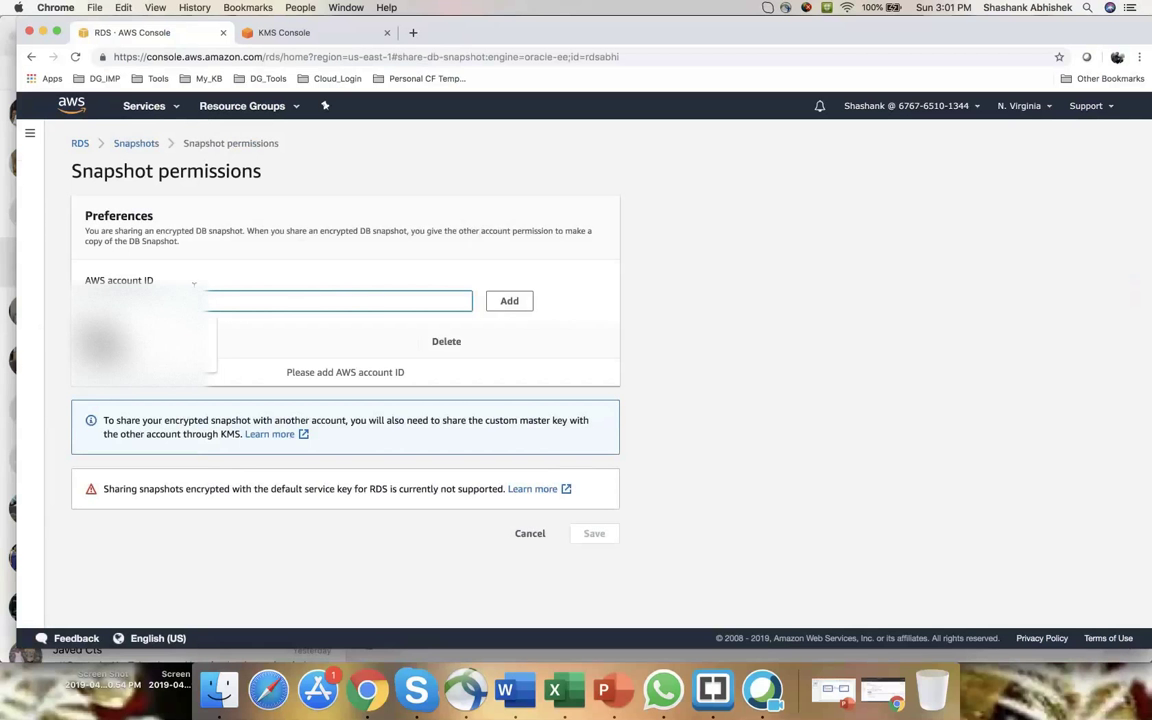
pyautogui.click(586, 313)
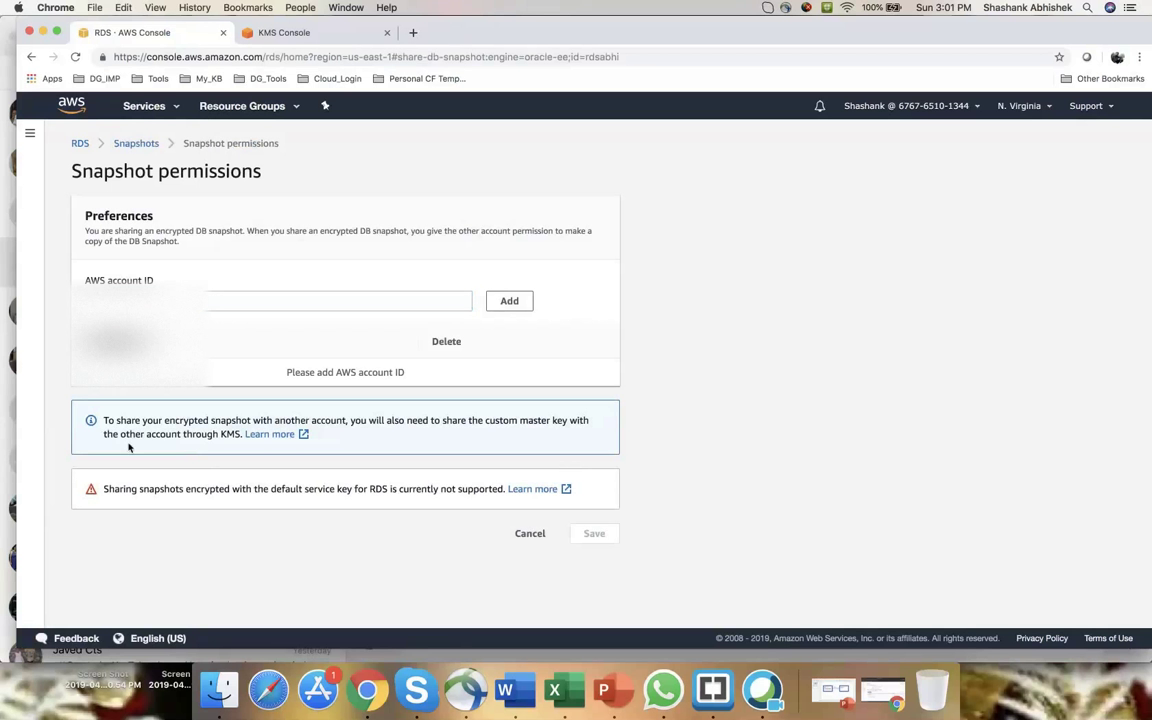
pyautogui.tripleClick(208, 496)
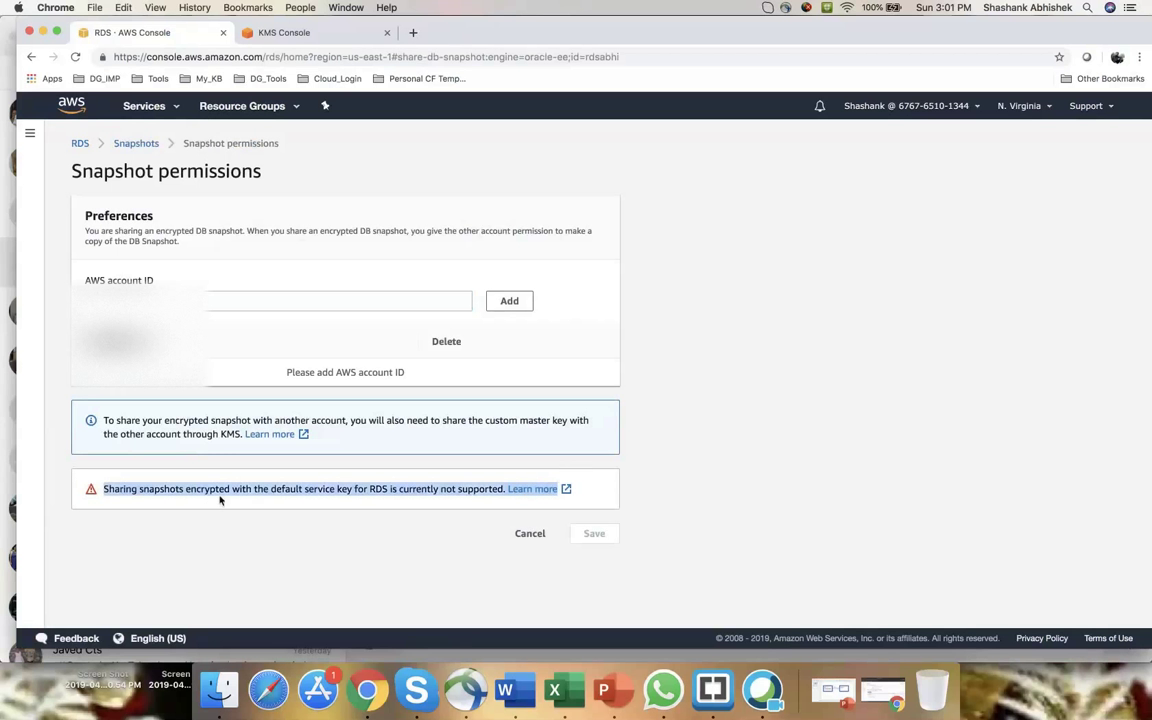
pyautogui.click(228, 498)
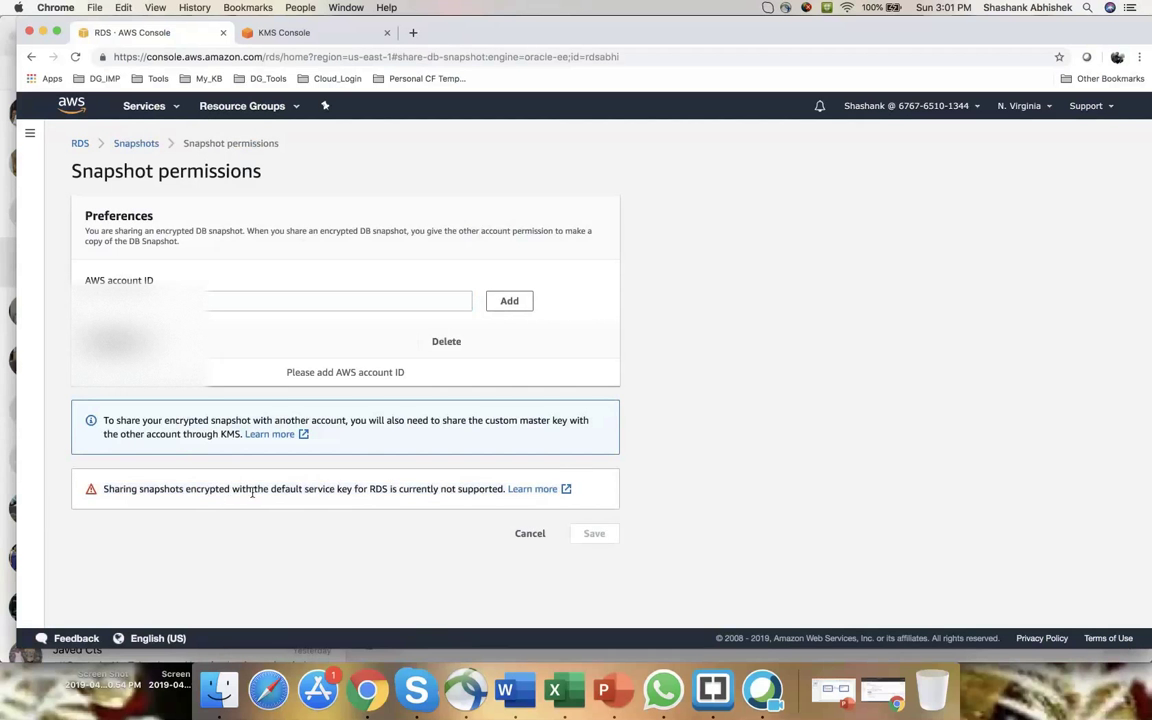
pyautogui.moveTo(337, 489); pyautogui.dragTo(476, 490)
pyautogui.click(475, 489)
pyautogui.moveTo(124, 420); pyautogui.dragTo(540, 421)
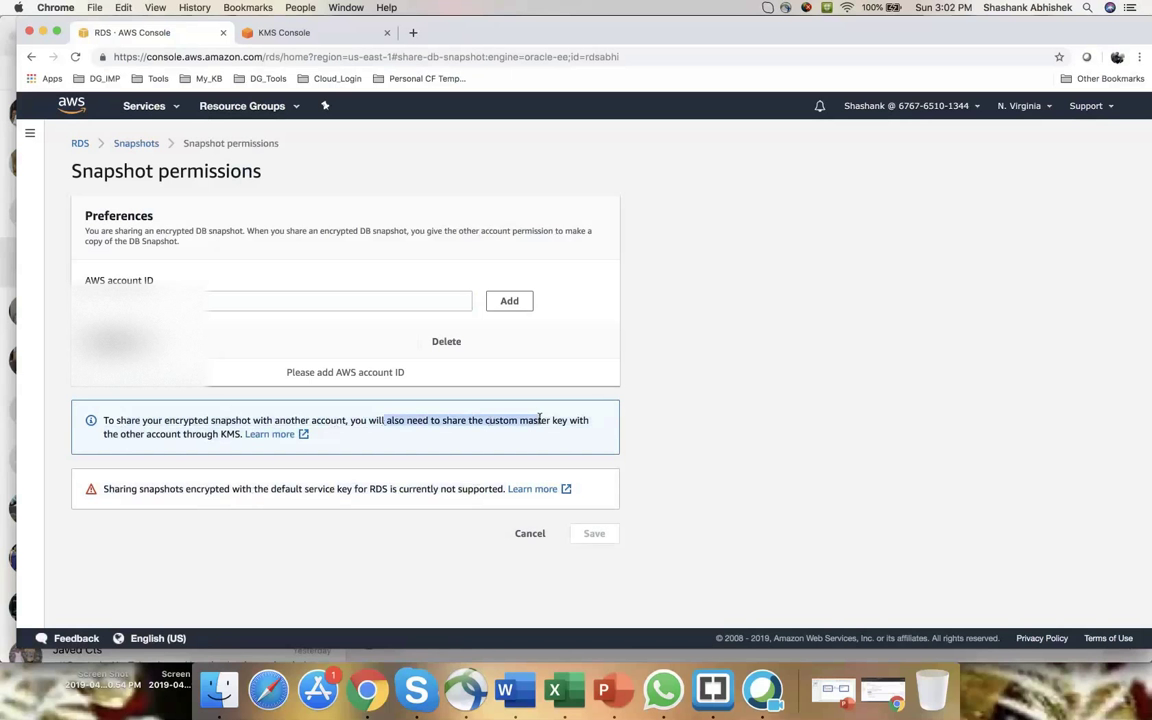
pyautogui.moveTo(103, 434); pyautogui.dragTo(214, 436)
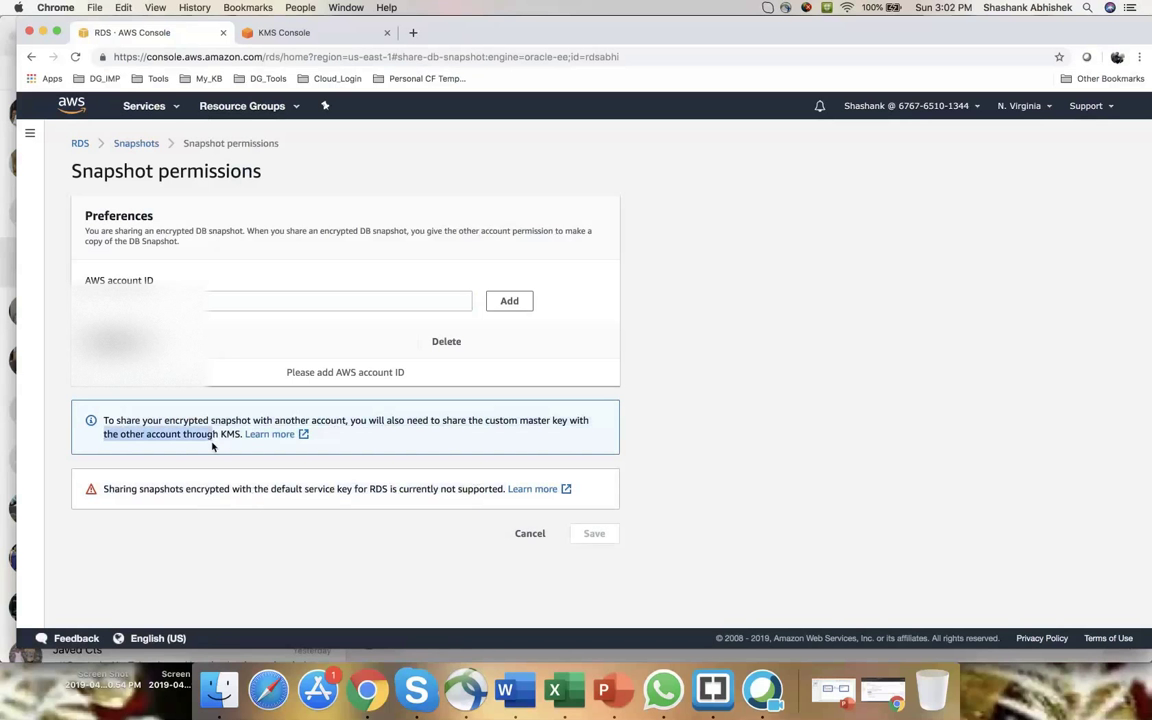
pyautogui.click(531, 534)
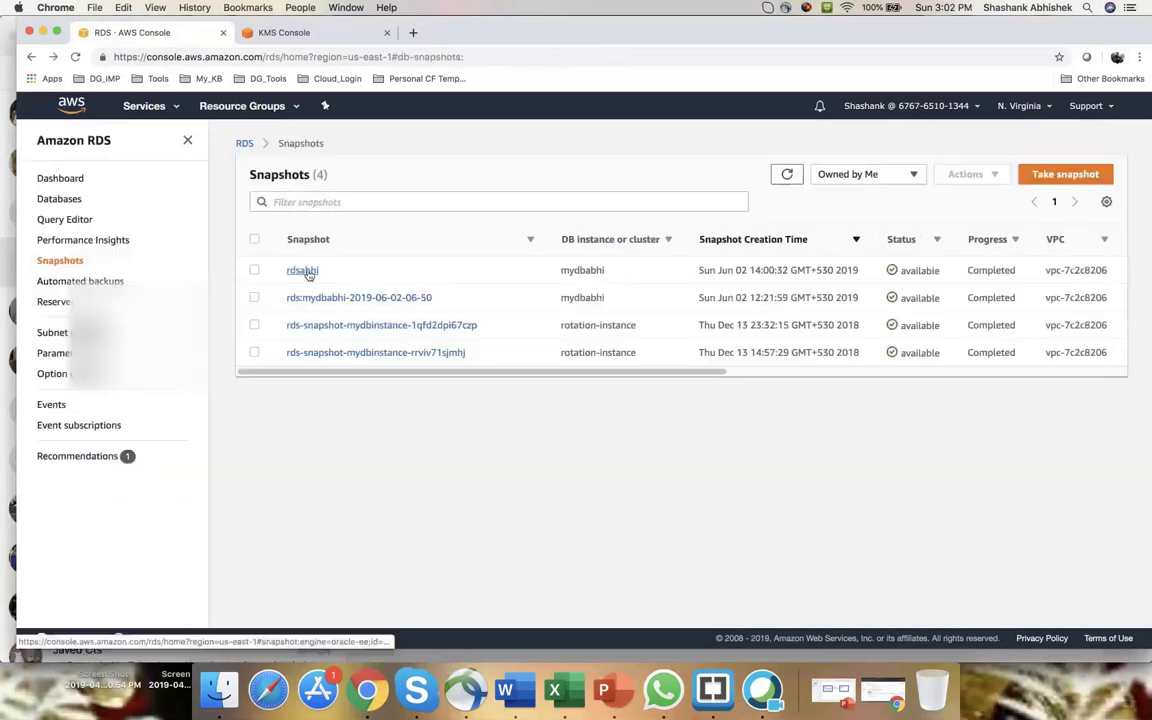
# Open the rdsabhi snapshot's details and locate its KMS key ID.
pyautogui.click(303, 271)
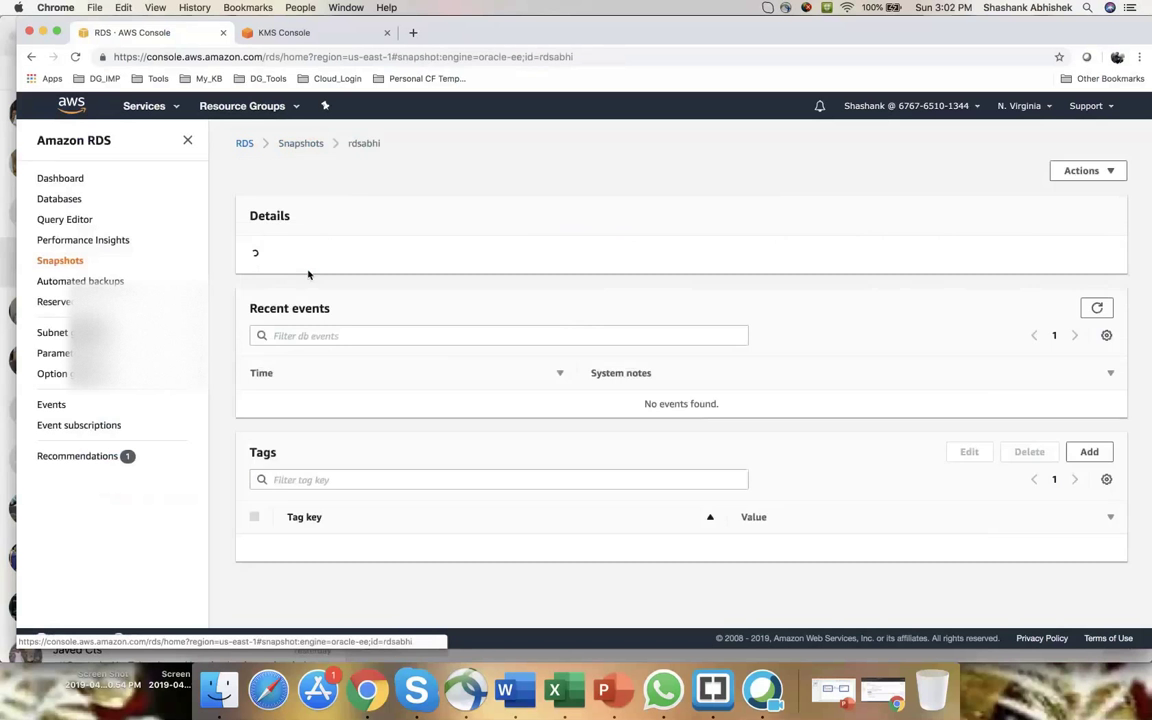
pyautogui.scroll(-3, 365, 479)
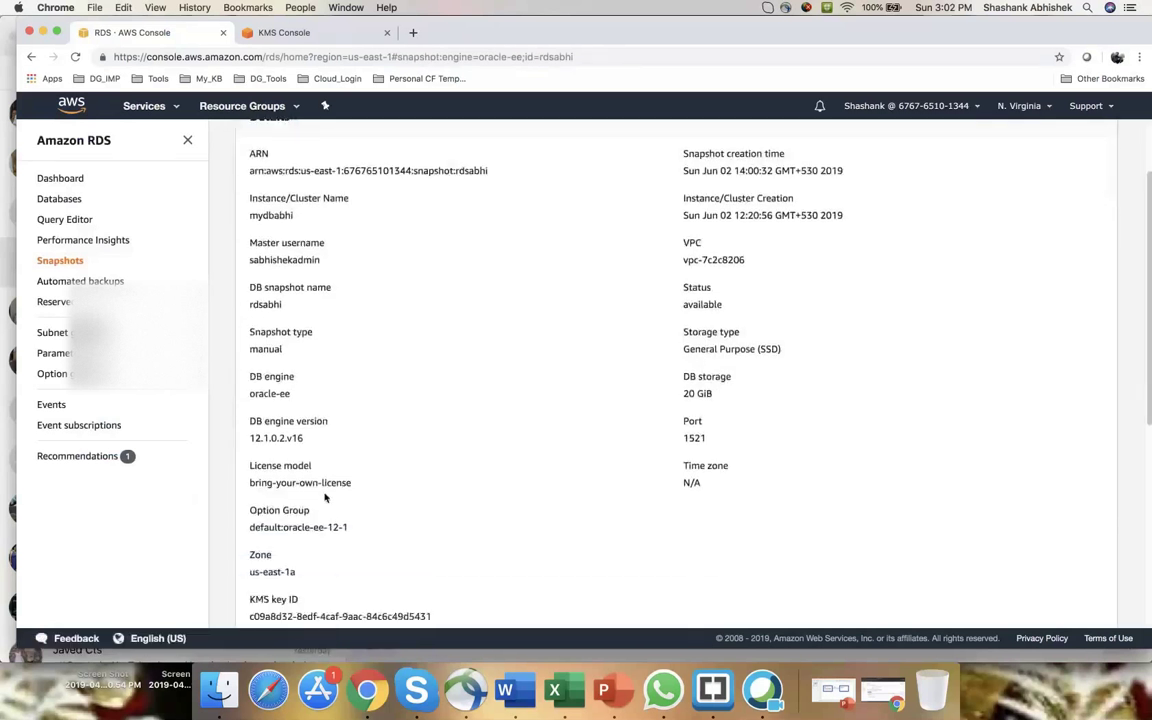
pyautogui.scroll(-1, 325, 497)
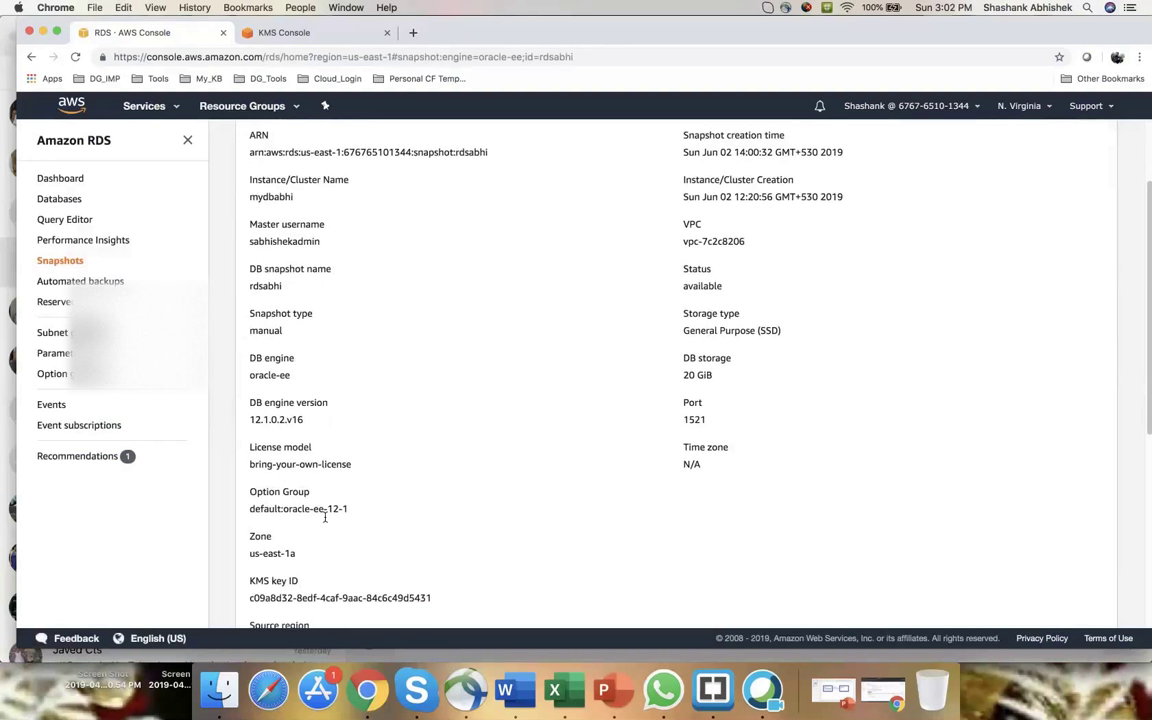
pyautogui.moveTo(433, 598); pyautogui.dragTo(252, 597)
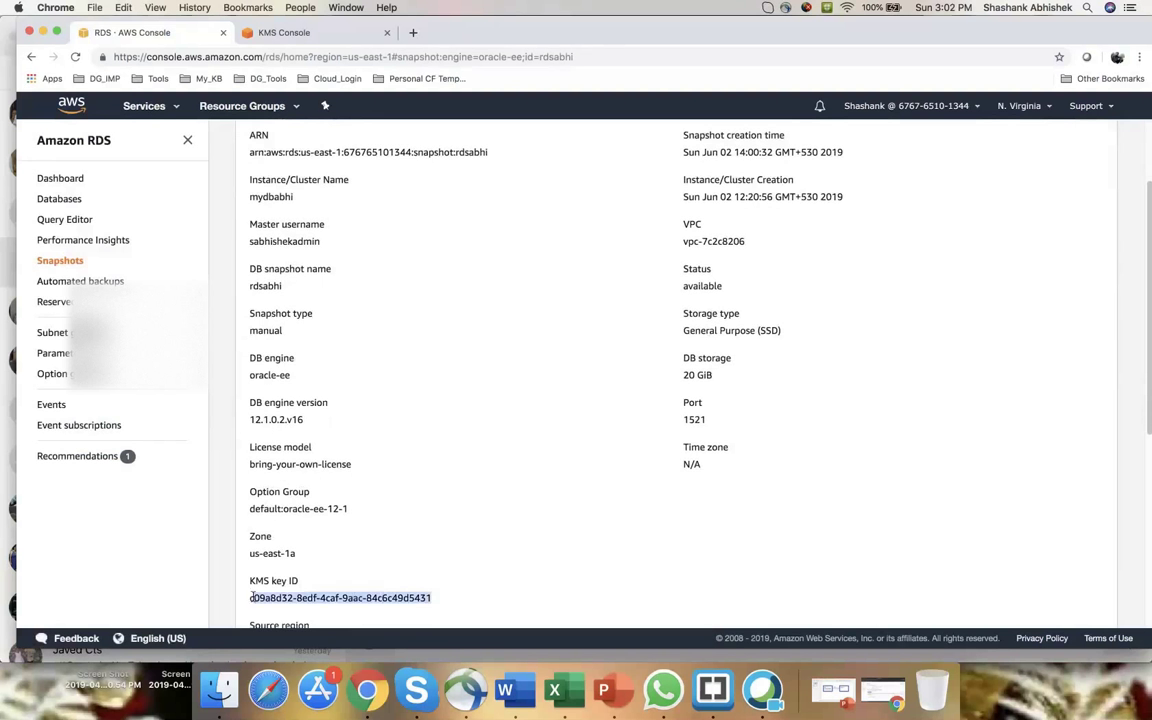
# Switch to the KMS console's AWS managed keys and compare the aws/rds key ID with the snapshot's KMS key ID.
pyautogui.click(289, 35)
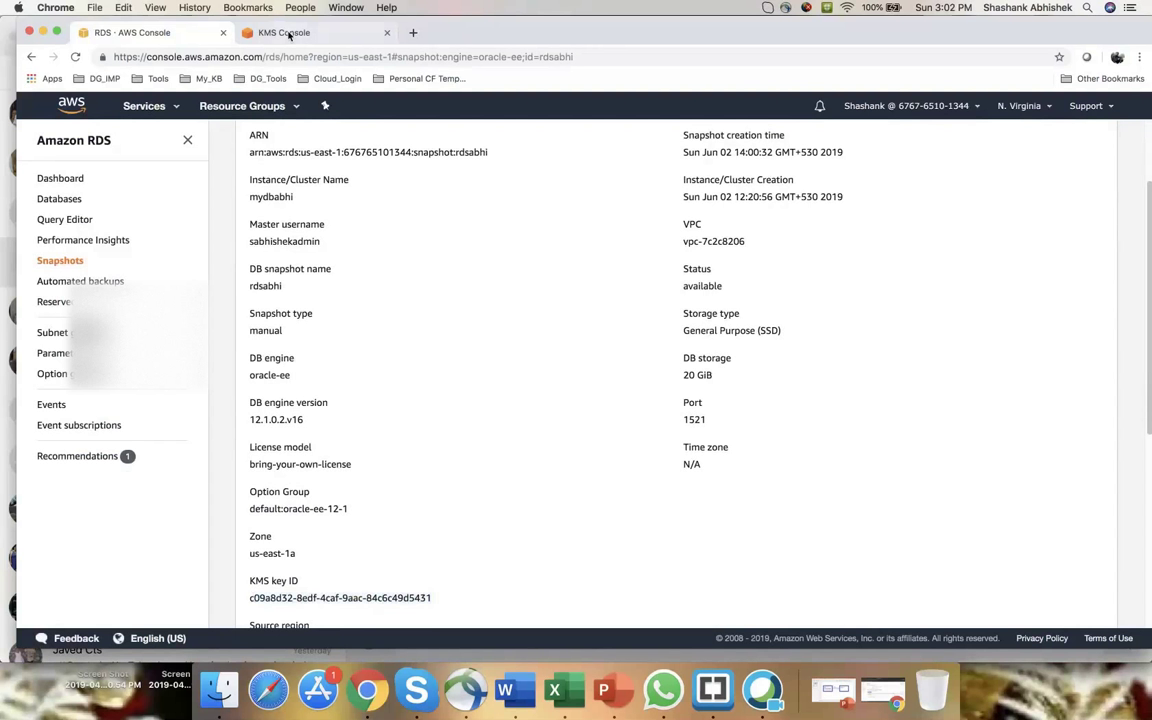
pyautogui.click(289, 35)
pyautogui.click(88, 203)
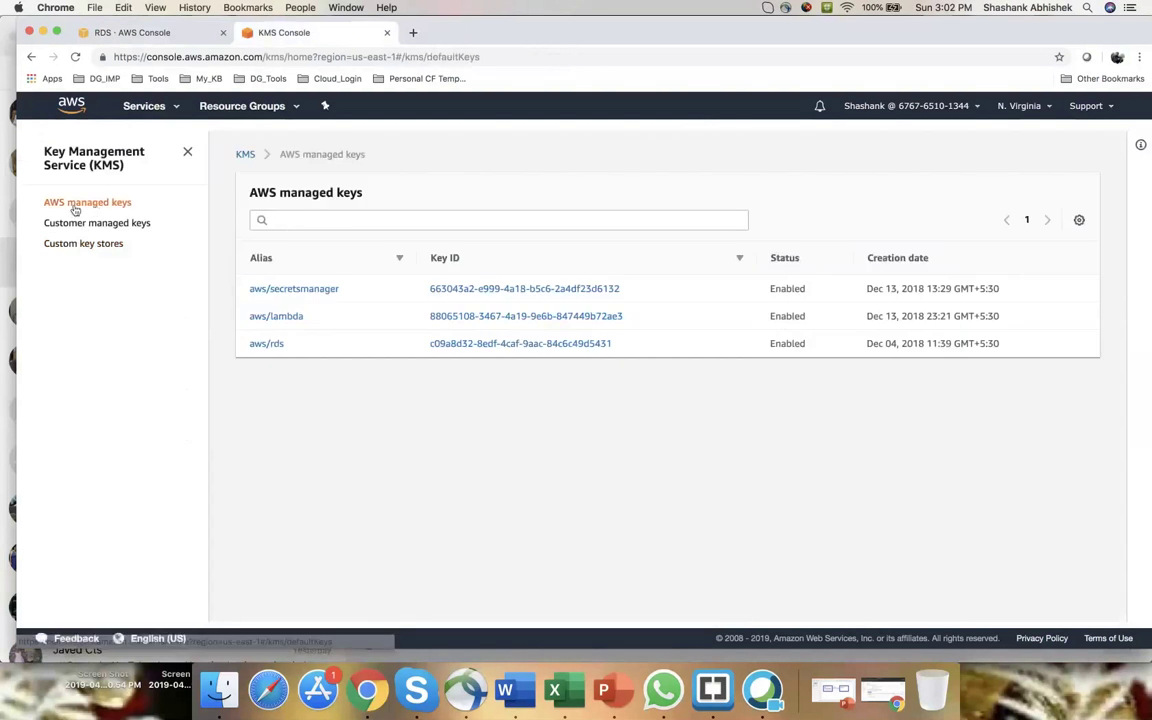
pyautogui.moveTo(246, 343); pyautogui.dragTo(393, 352)
pyautogui.click(629, 348)
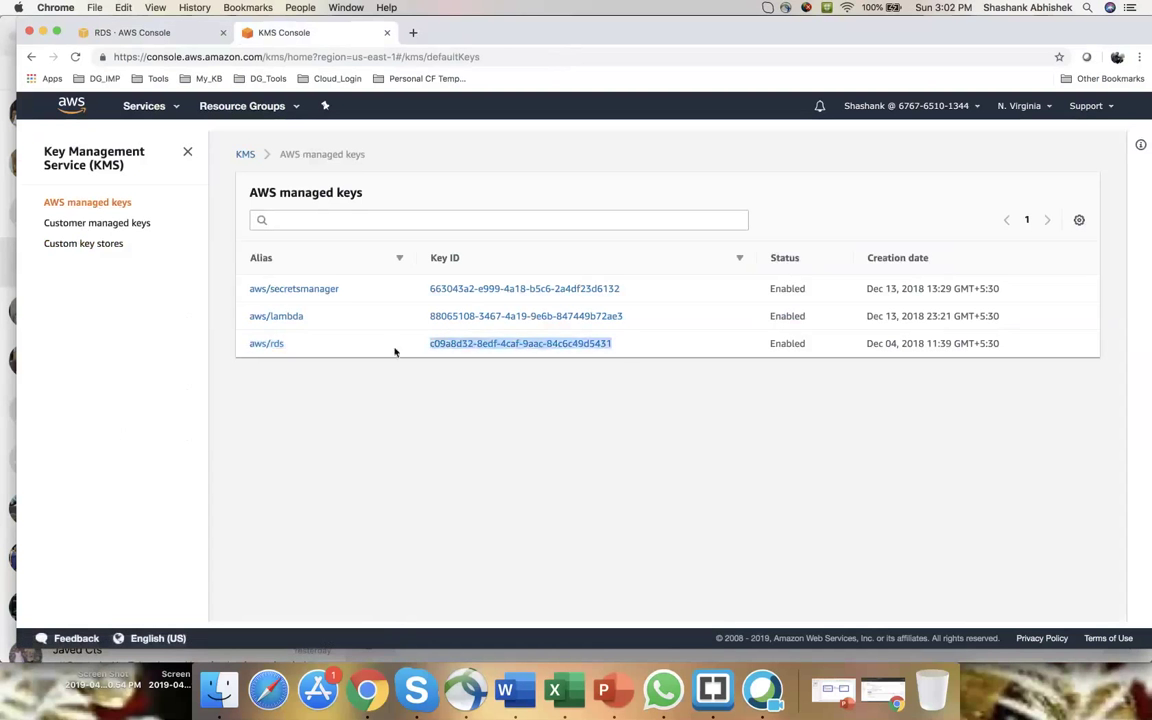
pyautogui.moveTo(246, 346); pyautogui.dragTo(664, 348)
pyautogui.click(664, 348)
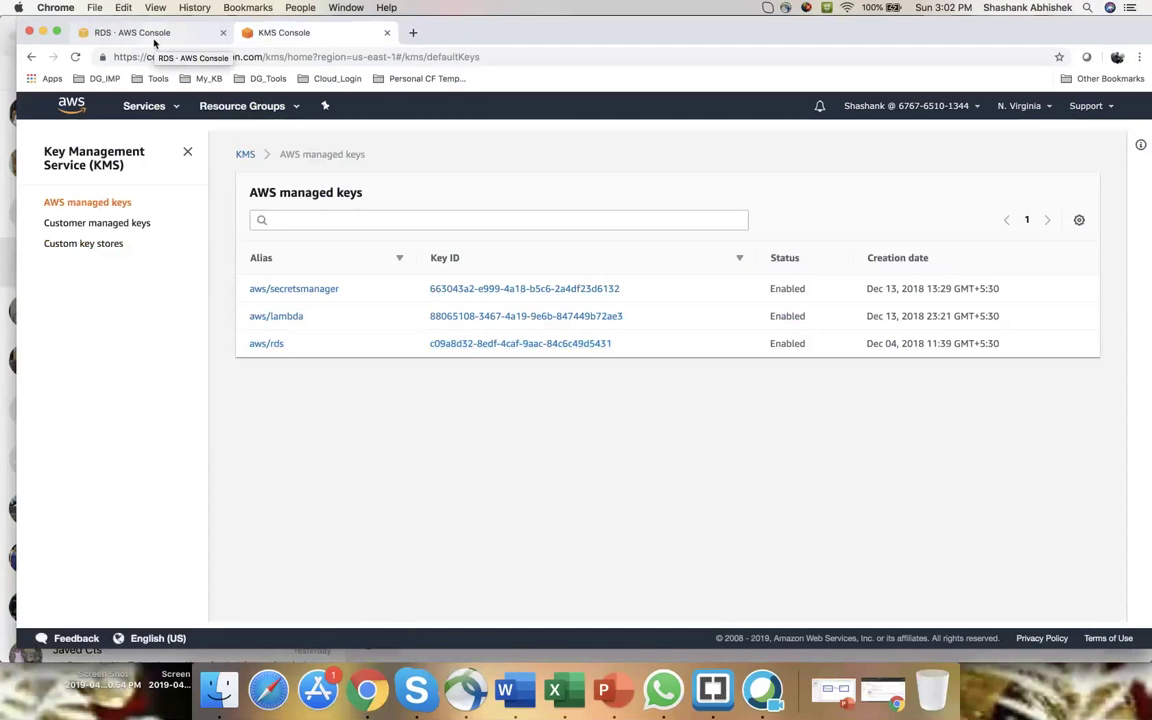
# Return to the RDS snapshots list and open the sharing permissions for the rdsabhi snapshot.
pyautogui.click(159, 36)
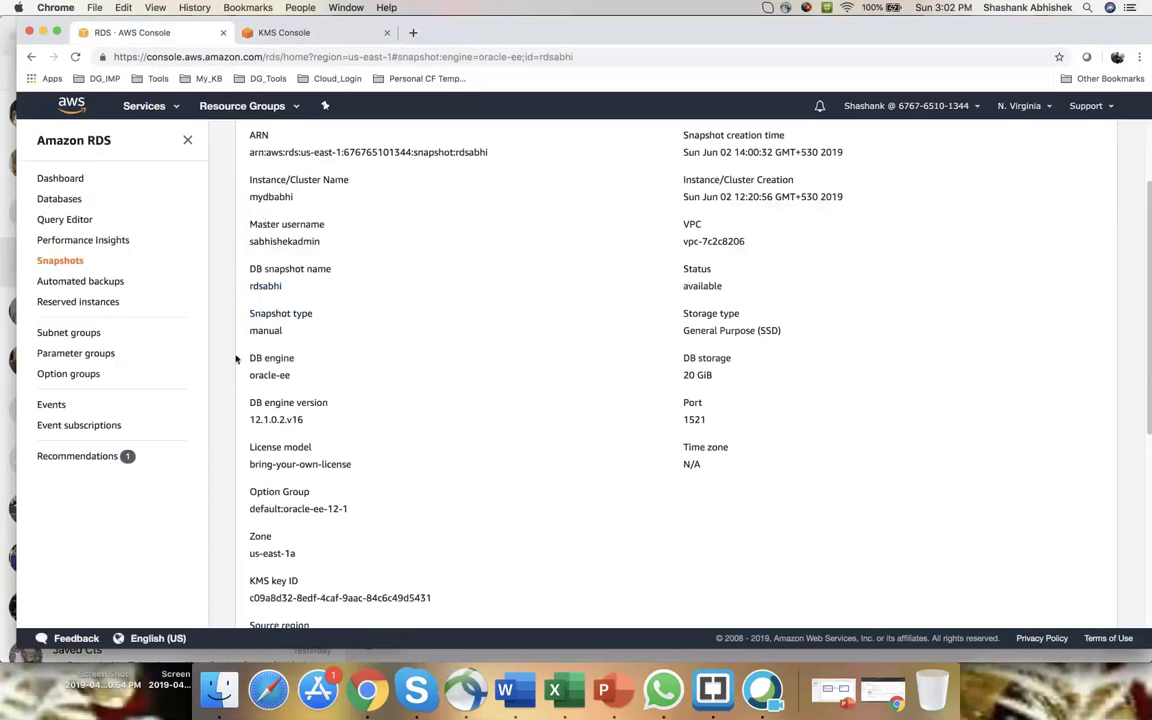
pyautogui.scroll(2, 244, 150)
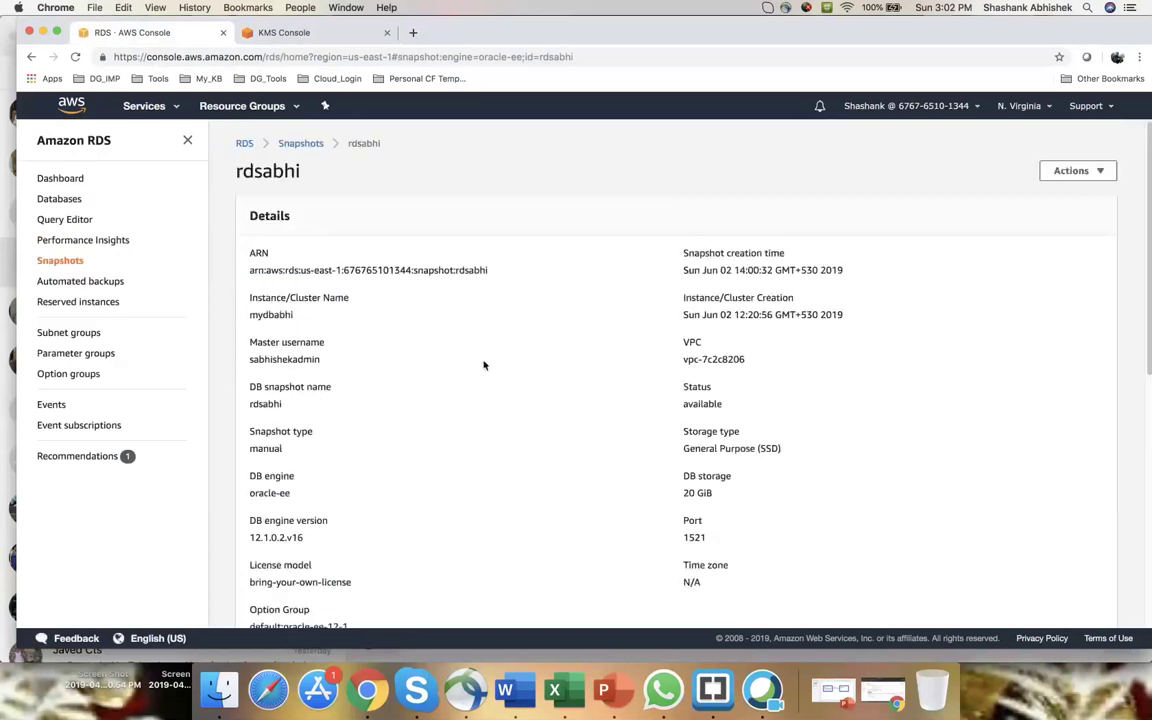
pyautogui.click(55, 264)
pyautogui.click(254, 270)
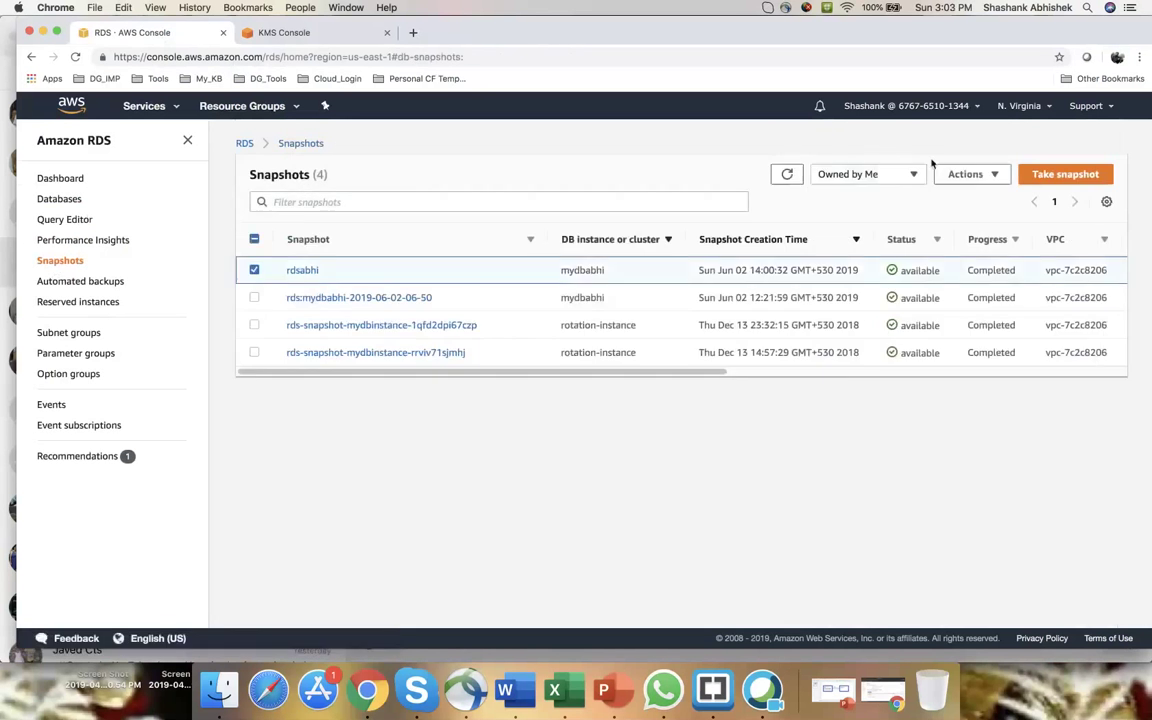
pyautogui.click(981, 185)
pyautogui.click(977, 234)
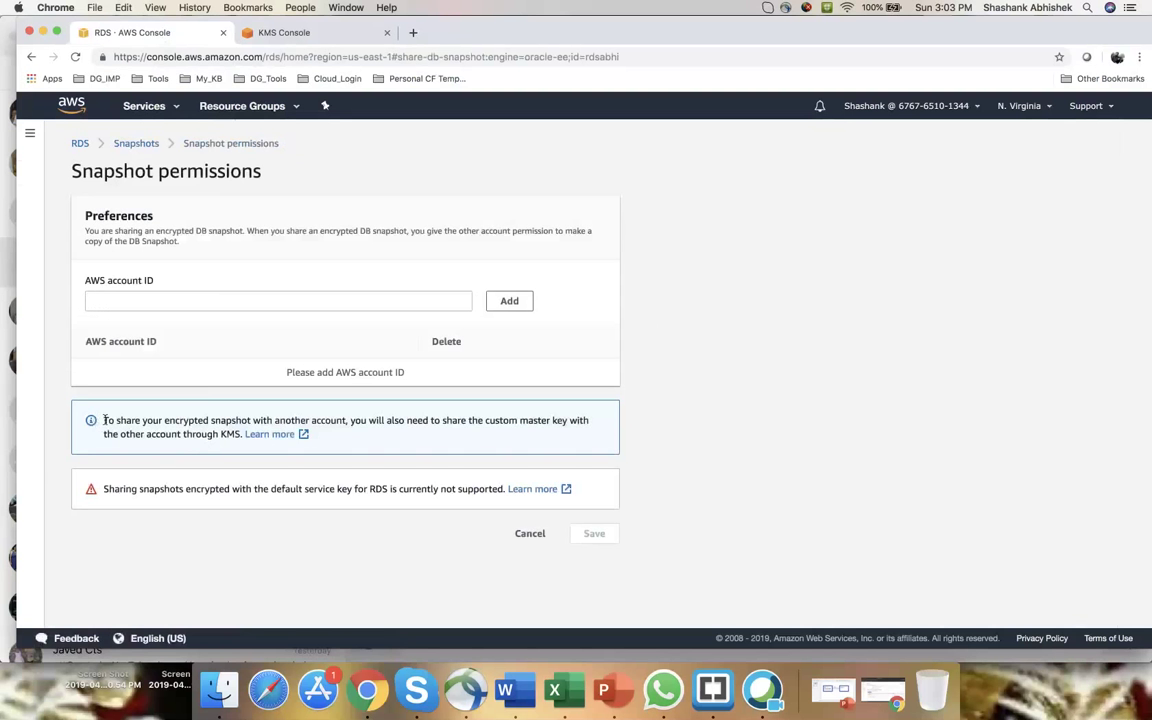
# Read the notice about sharing the custom master key with the other account through KMS, and cancel sharing.
pyautogui.moveTo(95, 420); pyautogui.dragTo(348, 422)
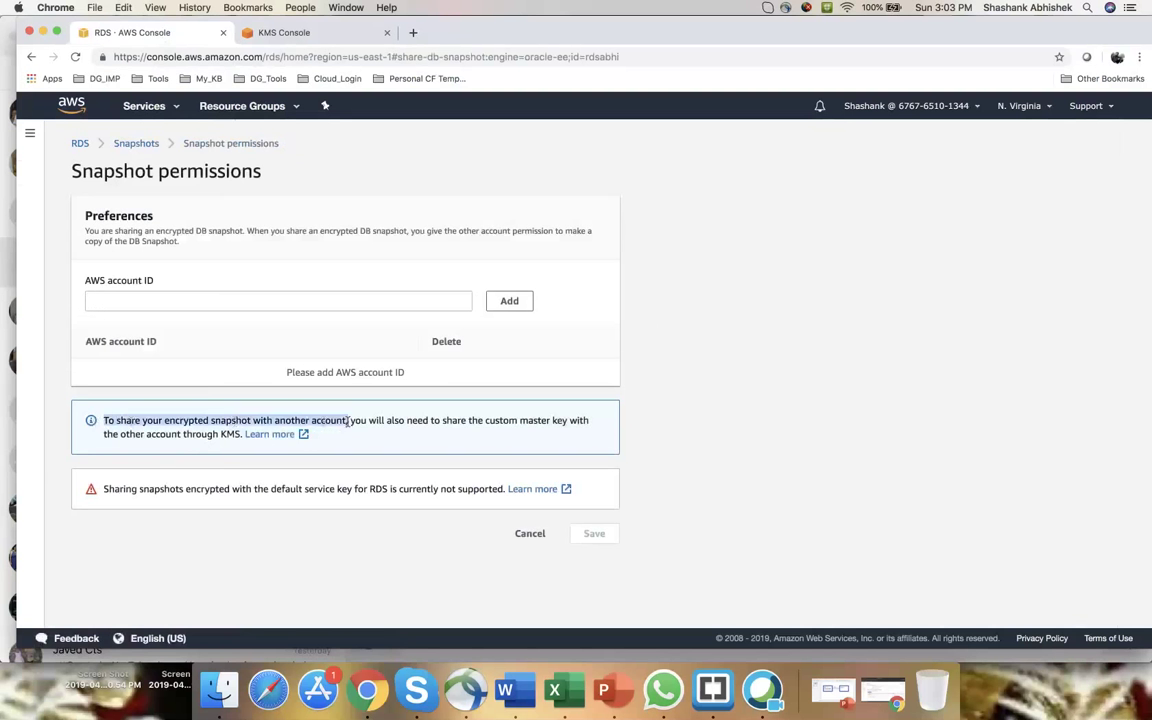
pyautogui.moveTo(209, 420); pyautogui.dragTo(589, 420)
pyautogui.click(380, 422)
pyautogui.click(589, 420)
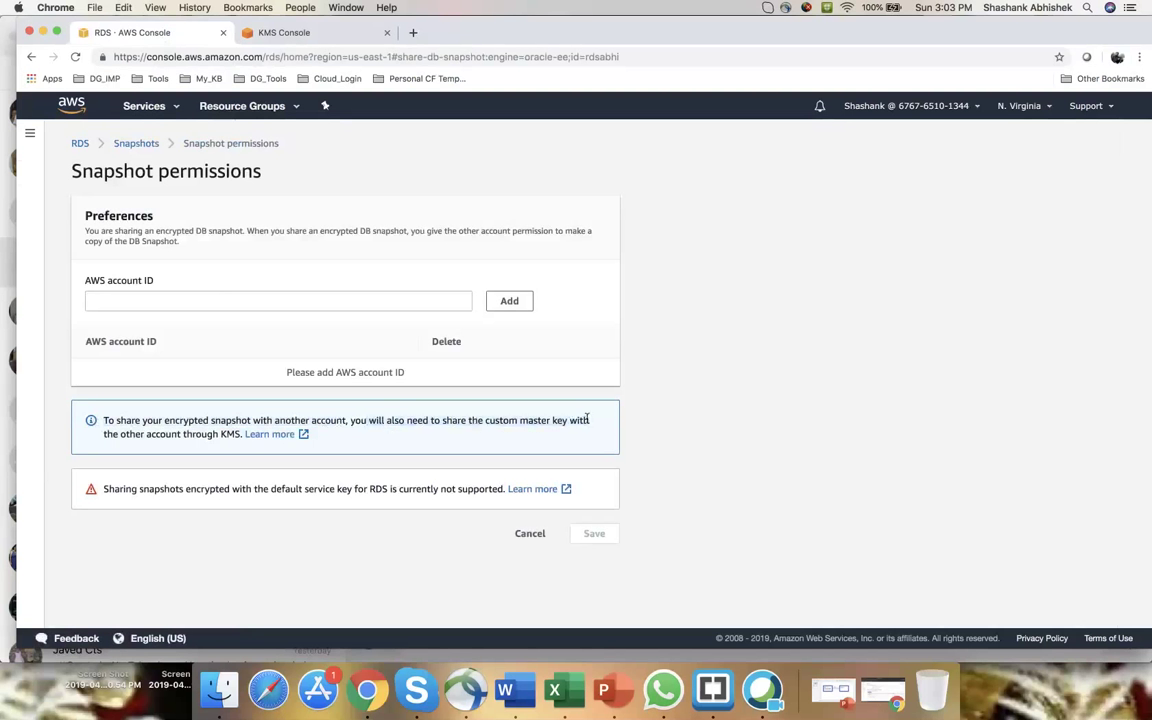
pyautogui.click(530, 536)
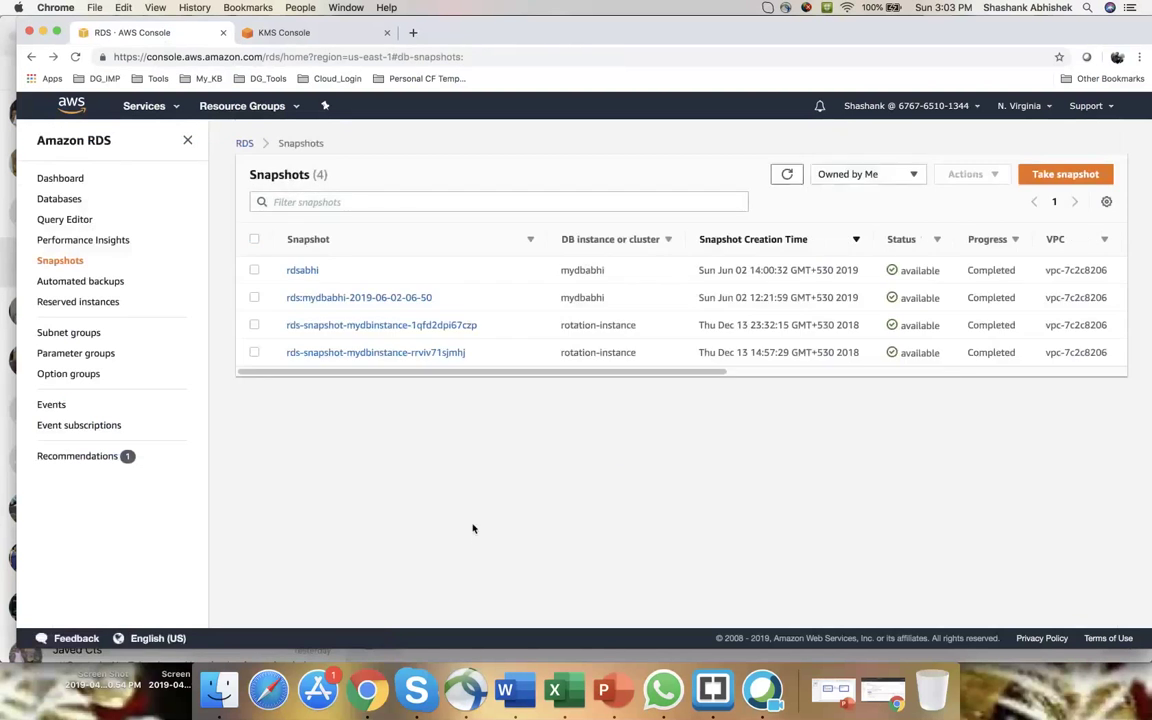
# Show the customer managed keys in the KMS console and check the rdstest key's alias and status.
pyautogui.click(305, 37)
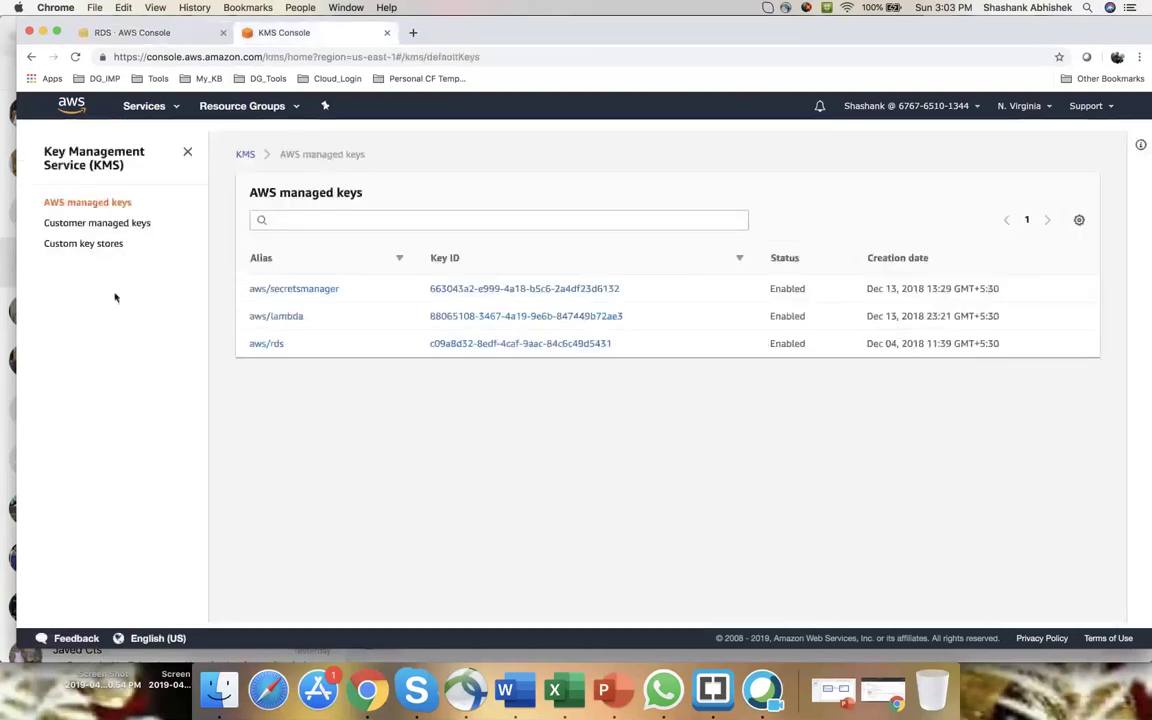
pyautogui.click(117, 228)
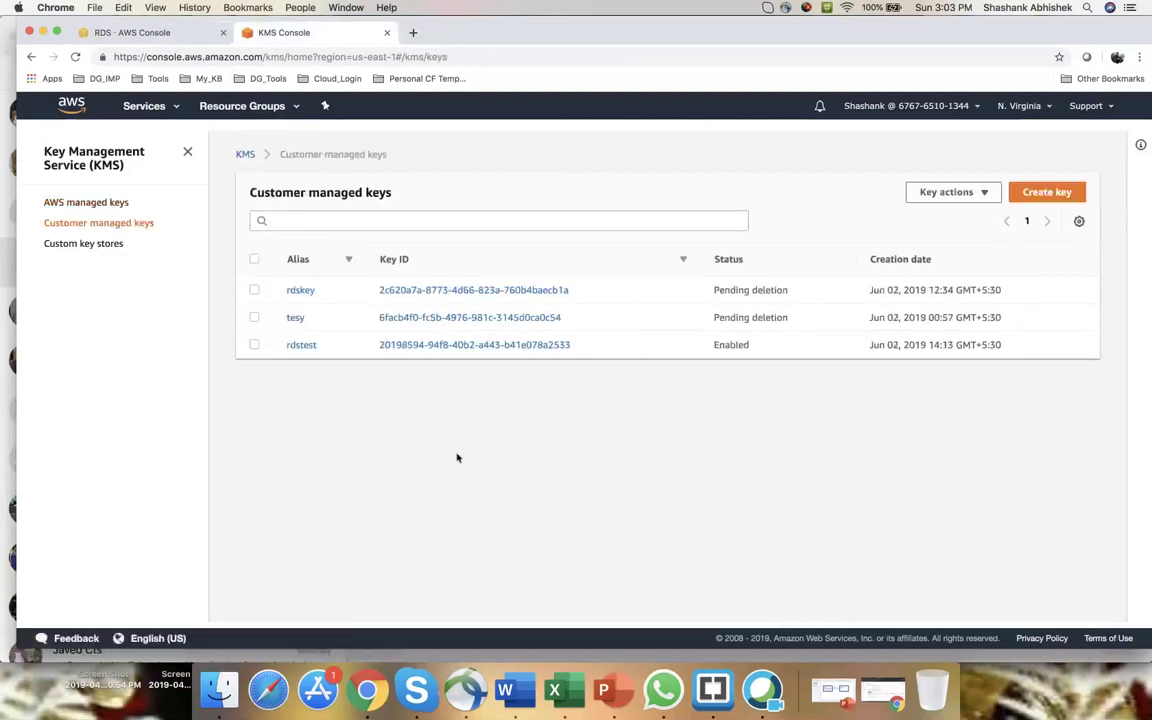
pyautogui.doubleClick(733, 344)
pyautogui.moveTo(278, 351); pyautogui.dragTo(326, 350)
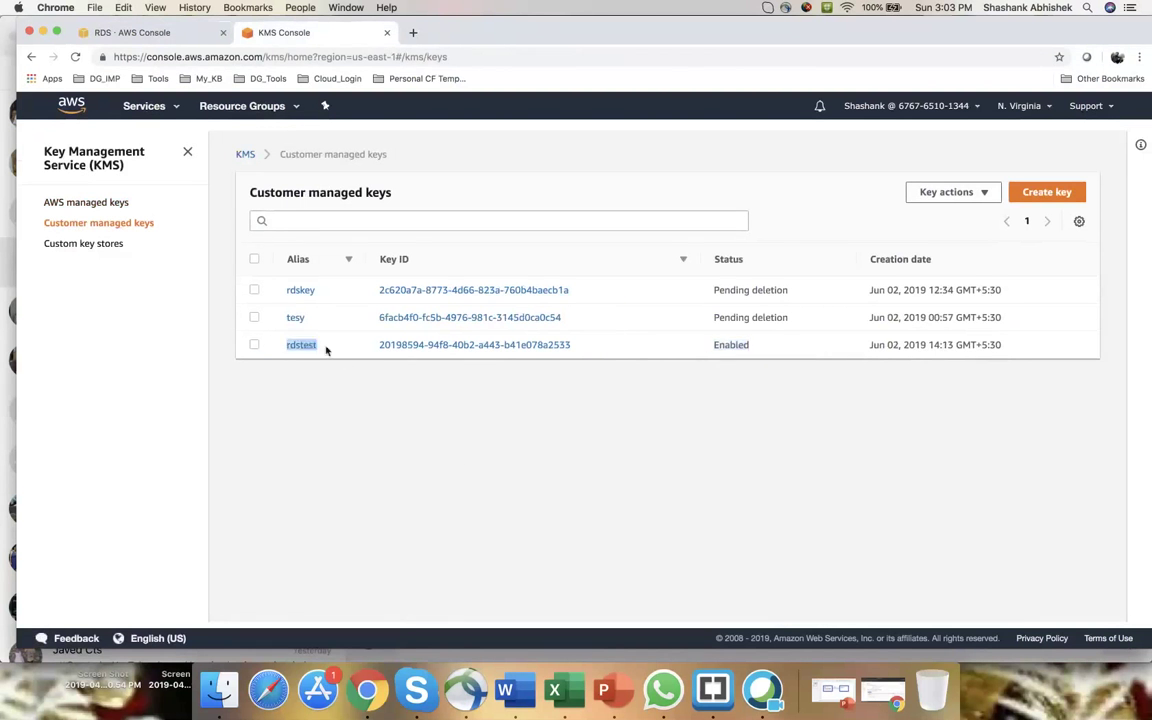
pyautogui.click(325, 411)
# Open the rdstest key's details and examine the roles assigned as key administrators and key users.
pyautogui.click(385, 350)
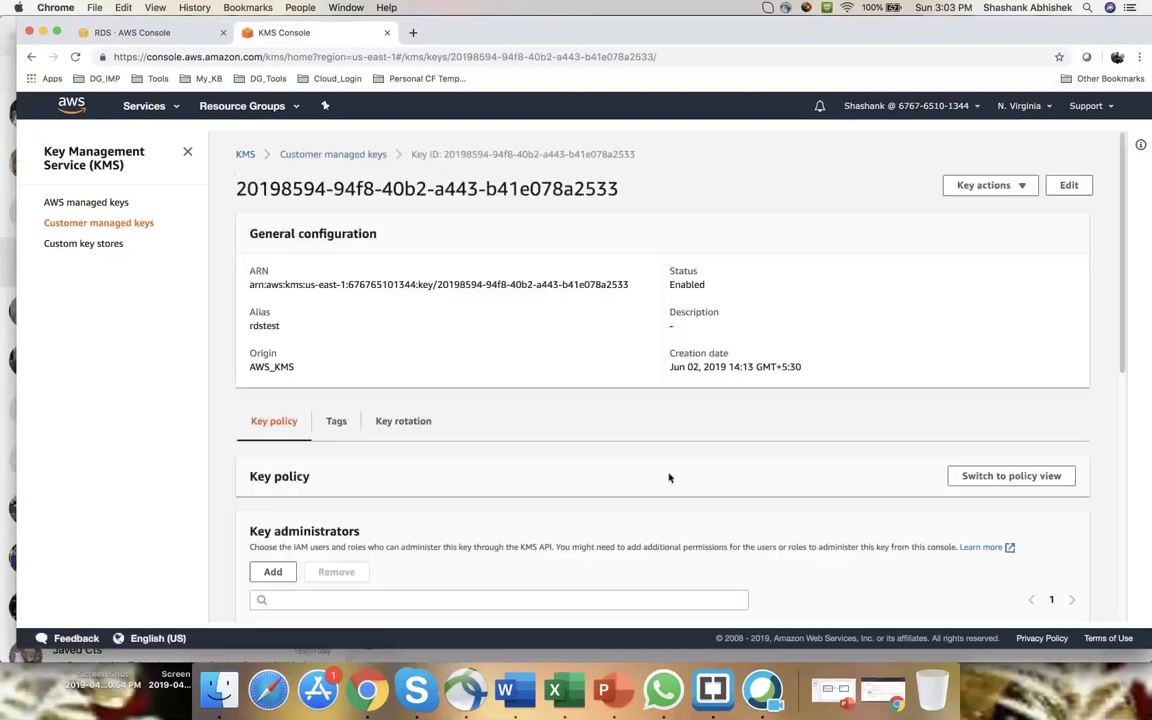
pyautogui.scroll(-5, 669, 477)
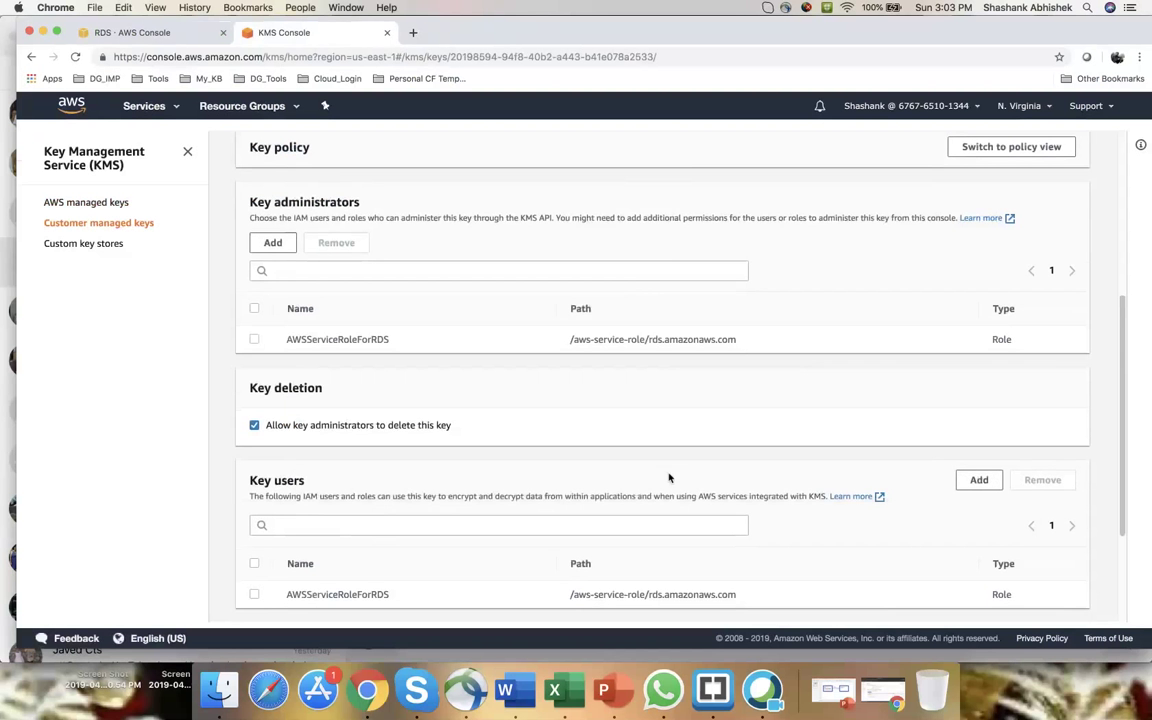
pyautogui.moveTo(283, 339); pyautogui.dragTo(424, 343)
pyautogui.click(395, 343)
pyautogui.click(425, 343)
pyautogui.scroll(-1, 424, 343)
pyautogui.moveTo(284, 568); pyautogui.dragTo(427, 573)
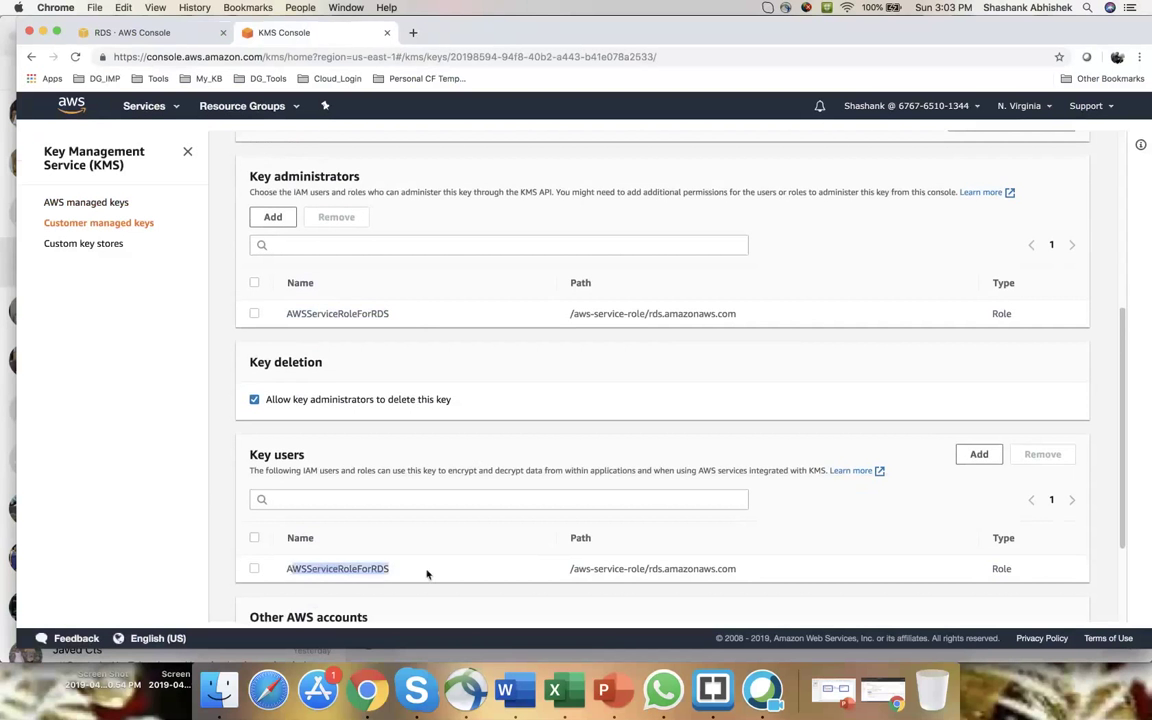
pyautogui.click(427, 573)
# Examine the account listed under Other AWS accounts for the rdstest key.
pyautogui.scroll(-5, 427, 573)
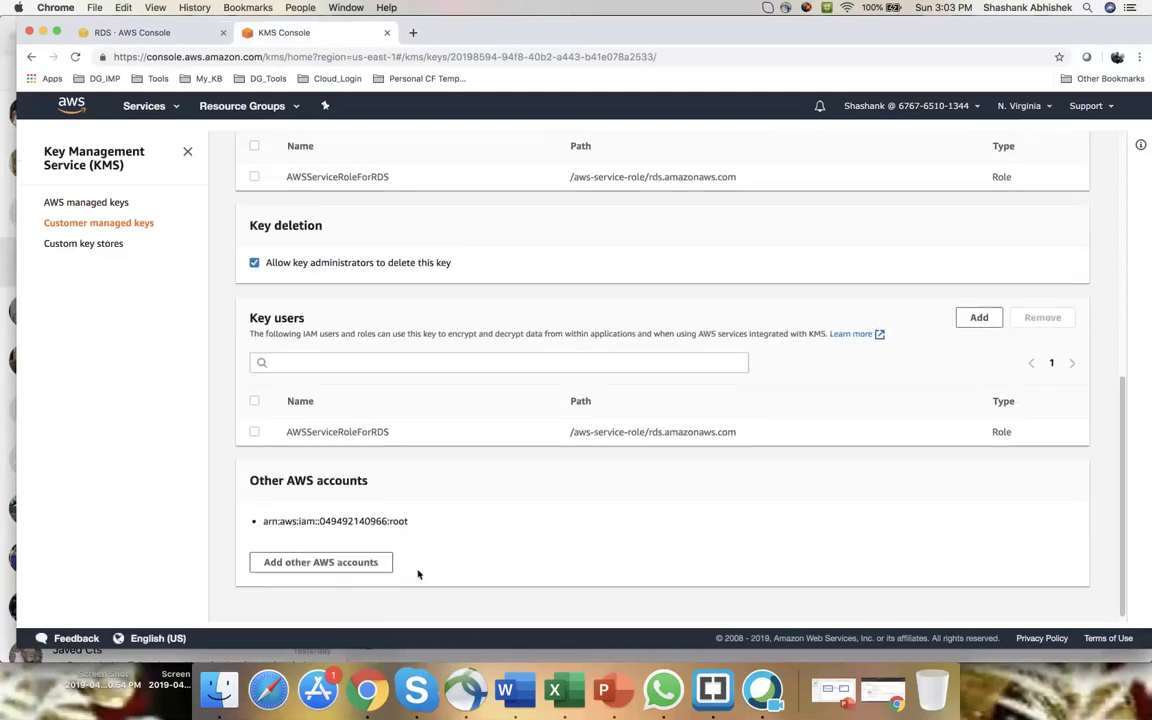
pyautogui.moveTo(263, 521); pyautogui.dragTo(411, 522)
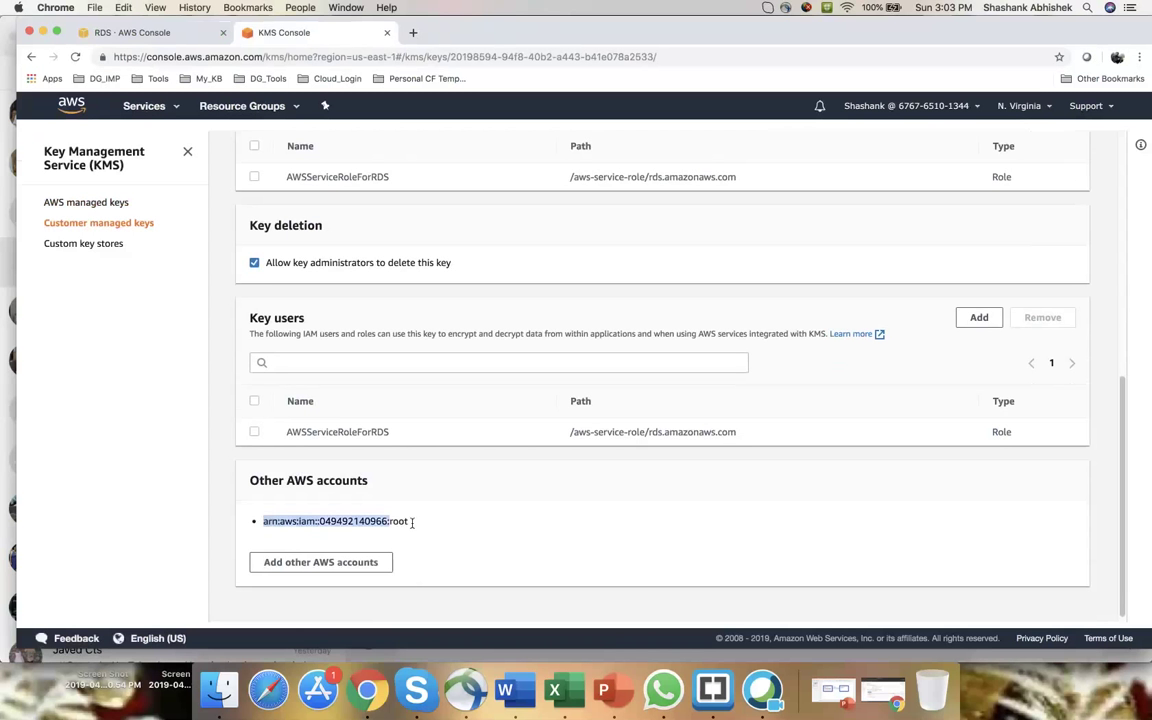
pyautogui.doubleClick(355, 521)
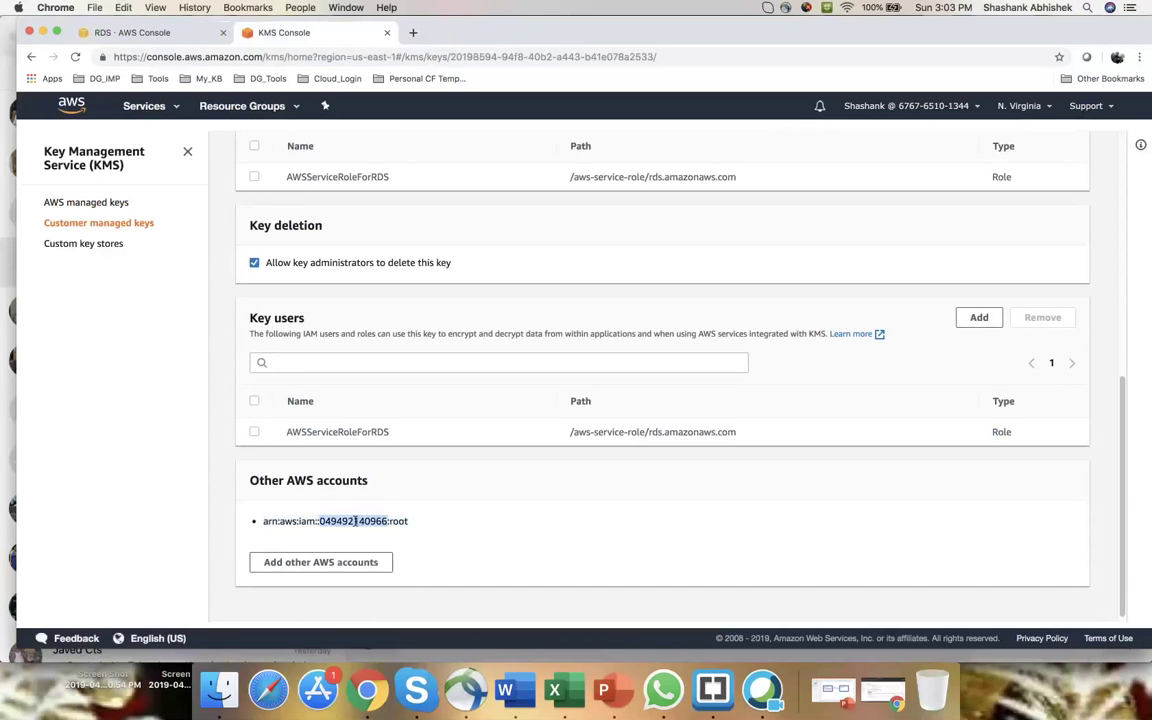
pyautogui.scroll(1, 489, 521)
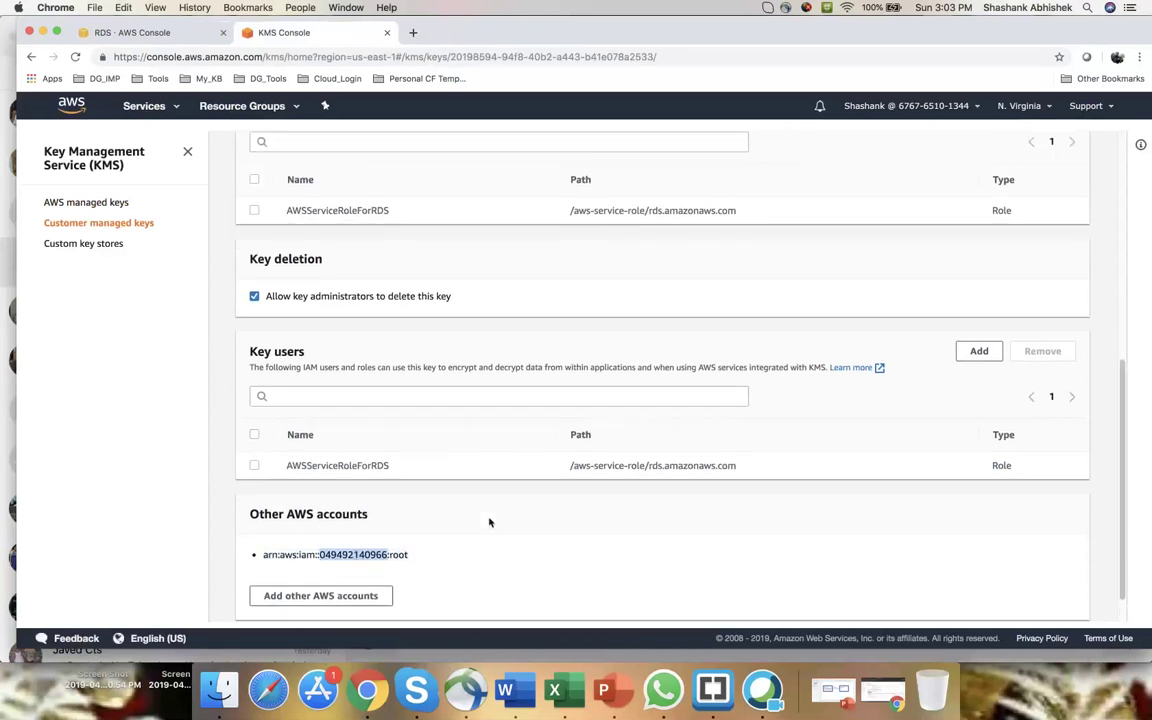
pyautogui.scroll(10, 489, 521)
# Return to the customer managed keys list and locate the rdstest alias.
pyautogui.click(355, 156)
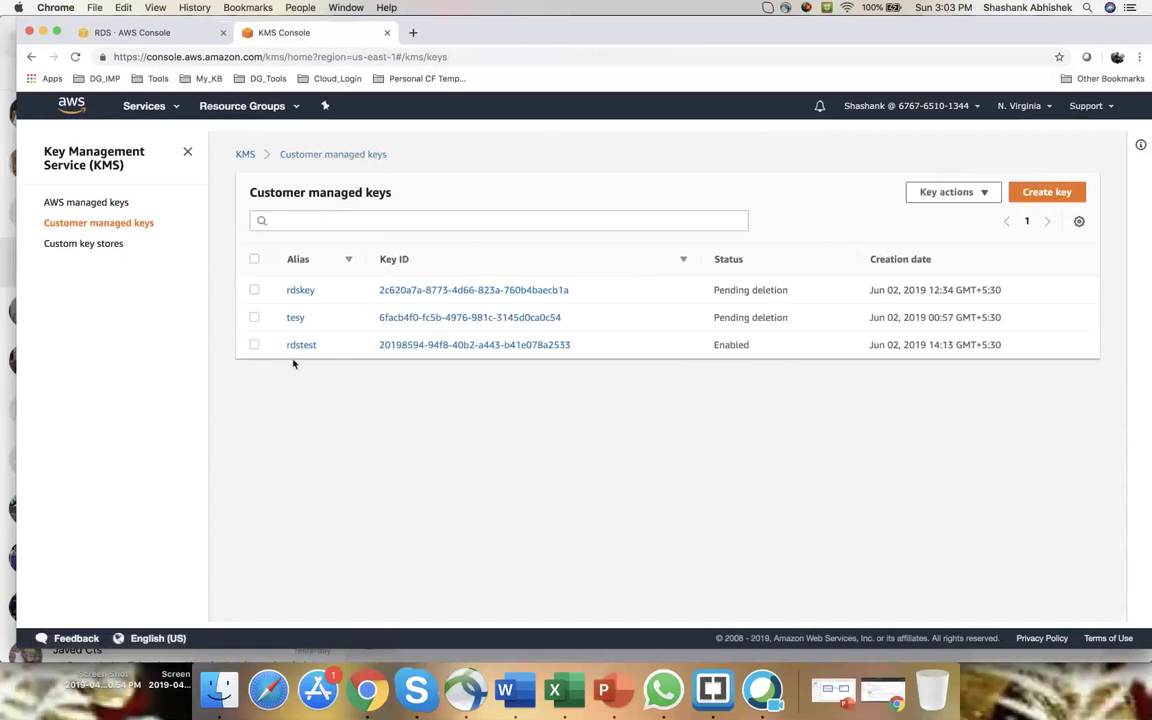
pyautogui.doubleClick(308, 346)
pyautogui.click(355, 404)
pyautogui.moveTo(328, 347); pyautogui.dragTo(278, 358)
# Open the Copy Snapshot form for the rdsabhi snapshot in RDS and review its settings and encryption options.
pyautogui.click(149, 35)
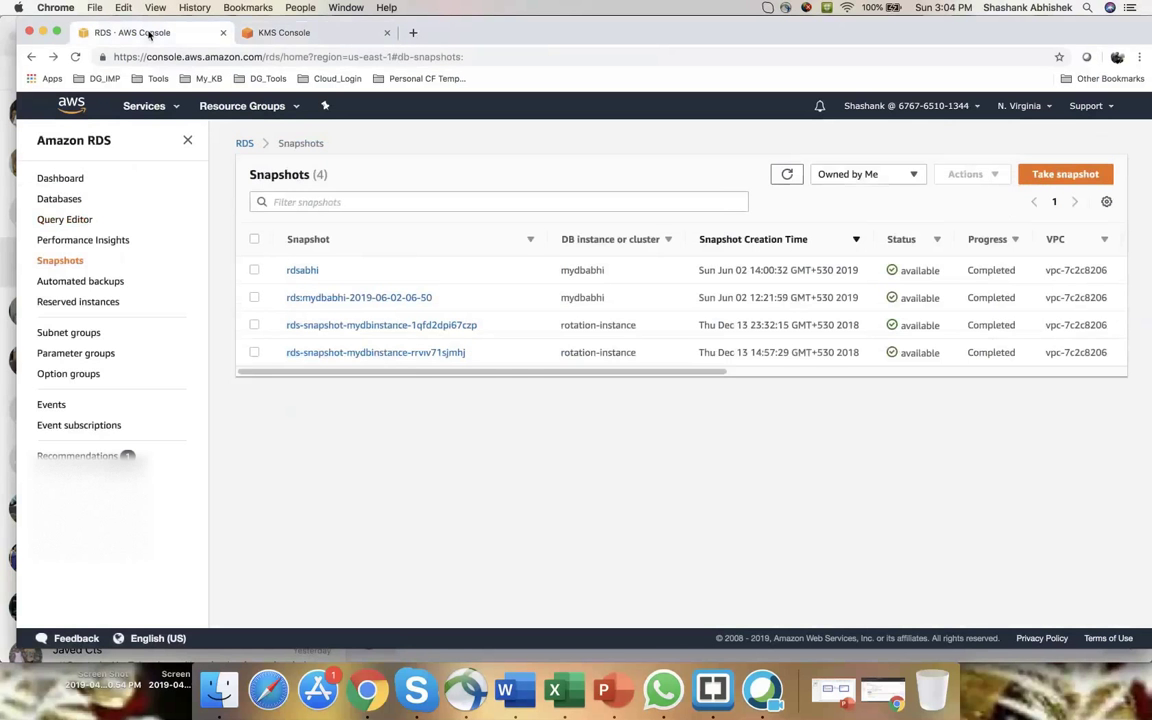
pyautogui.click(254, 270)
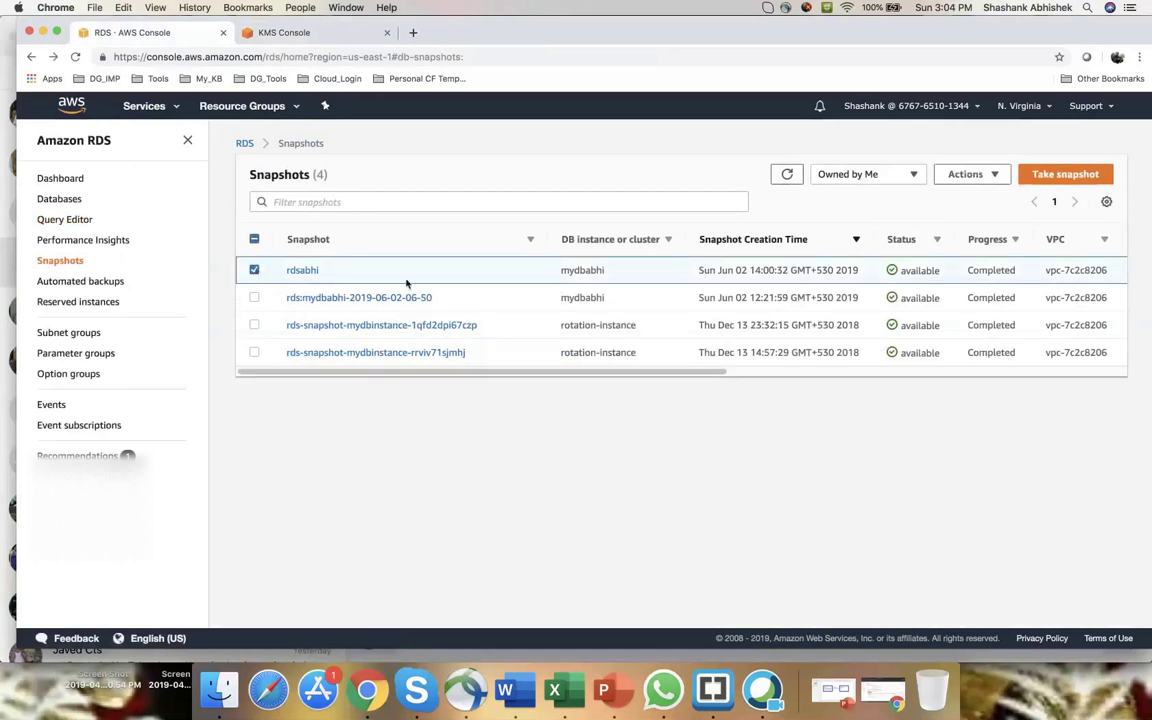
pyautogui.click(966, 174)
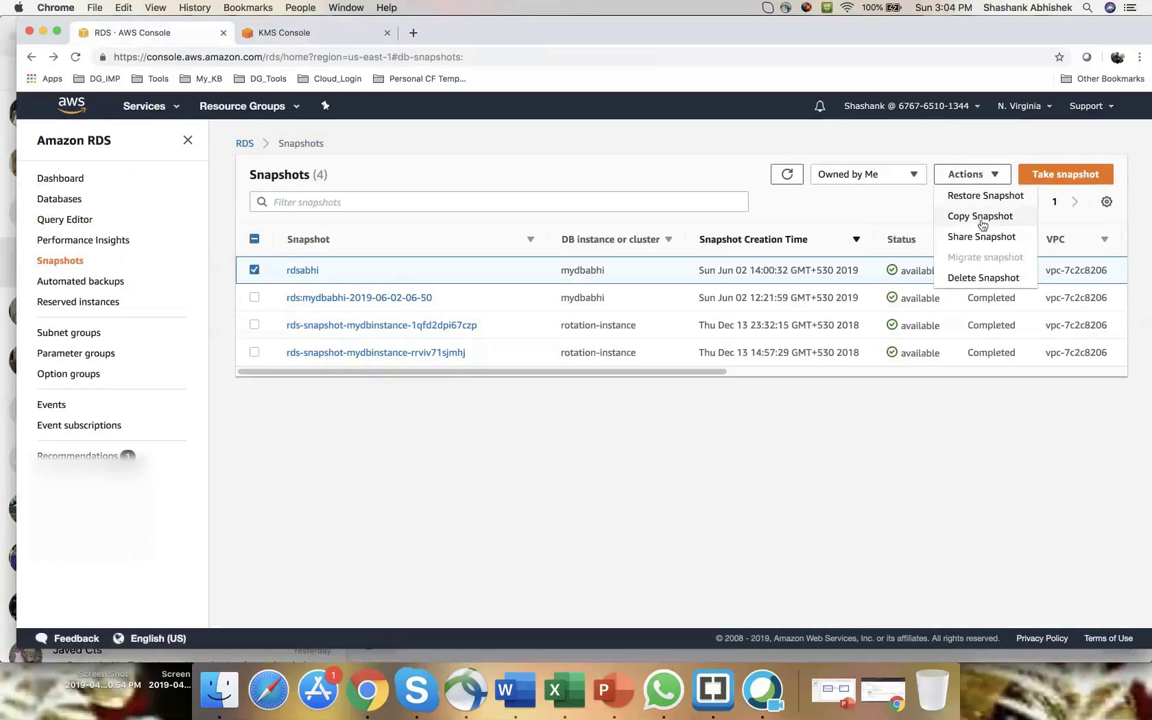
pyautogui.click(980, 217)
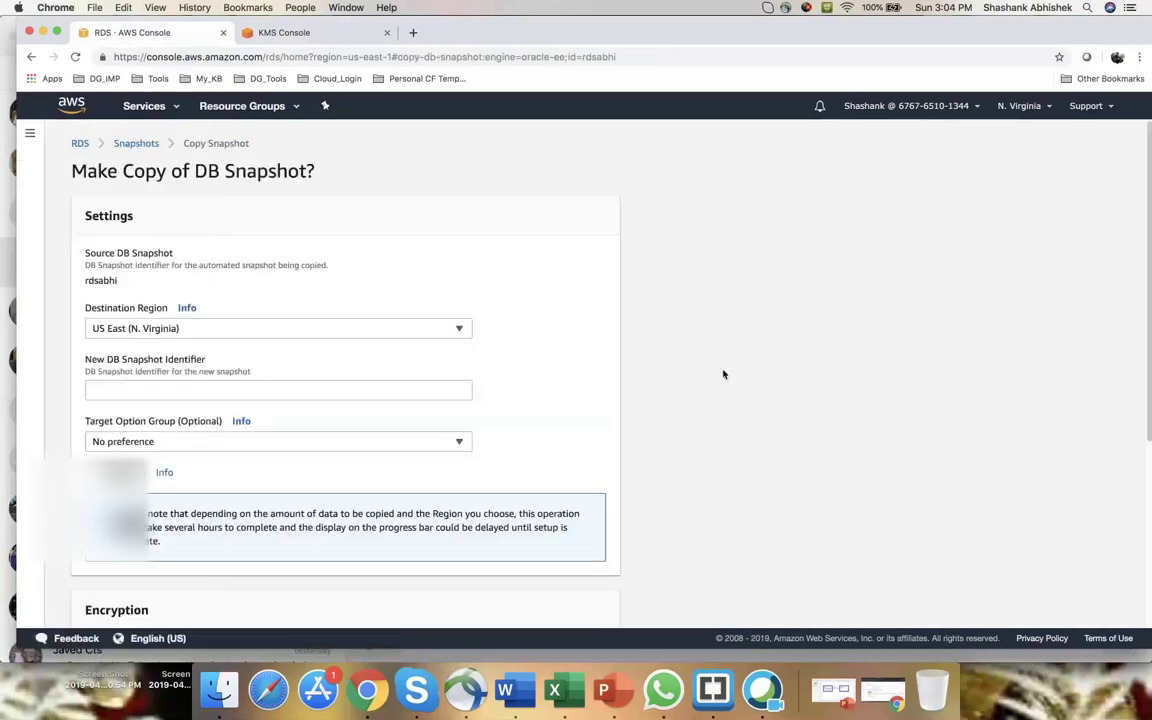
pyautogui.scroll(-5, 585, 435)
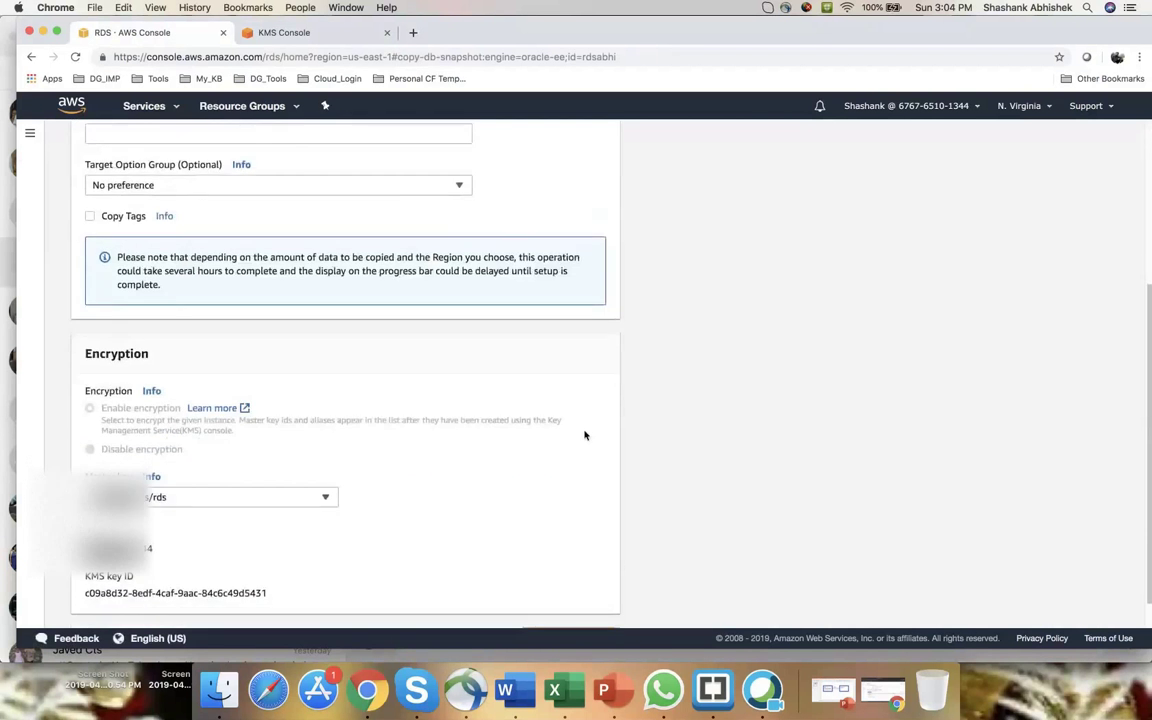
pyautogui.scroll(5, 585, 435)
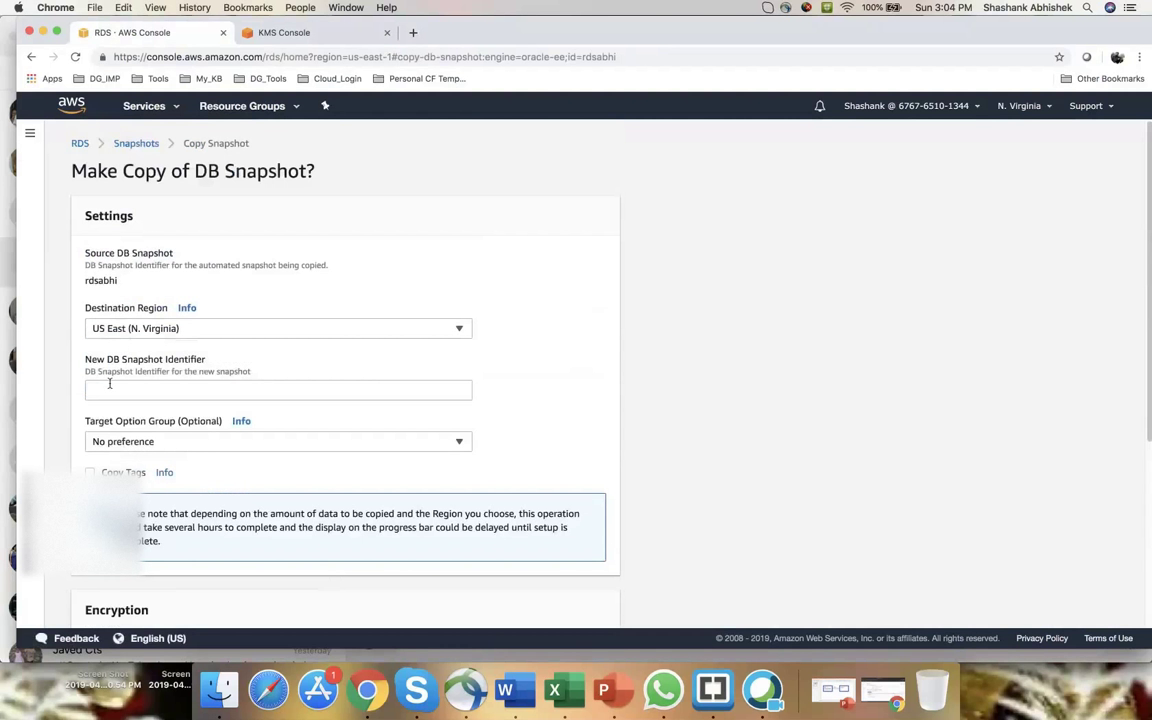
# Set the new snapshot identifier to rdstes, choose the default:oracle-ee-12-1 option group, and enable Copy Tags.
pyautogui.click(126, 387)
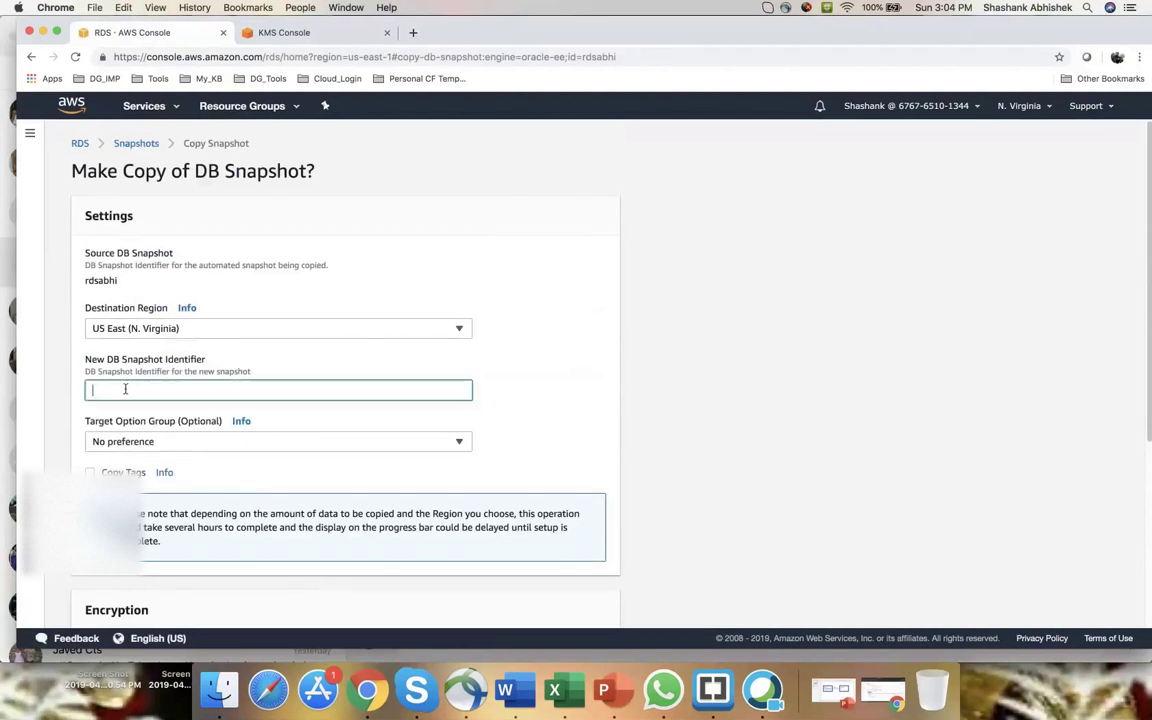
pyautogui.write('rdstes')
pyautogui.click(154, 441)
pyautogui.click(130, 481)
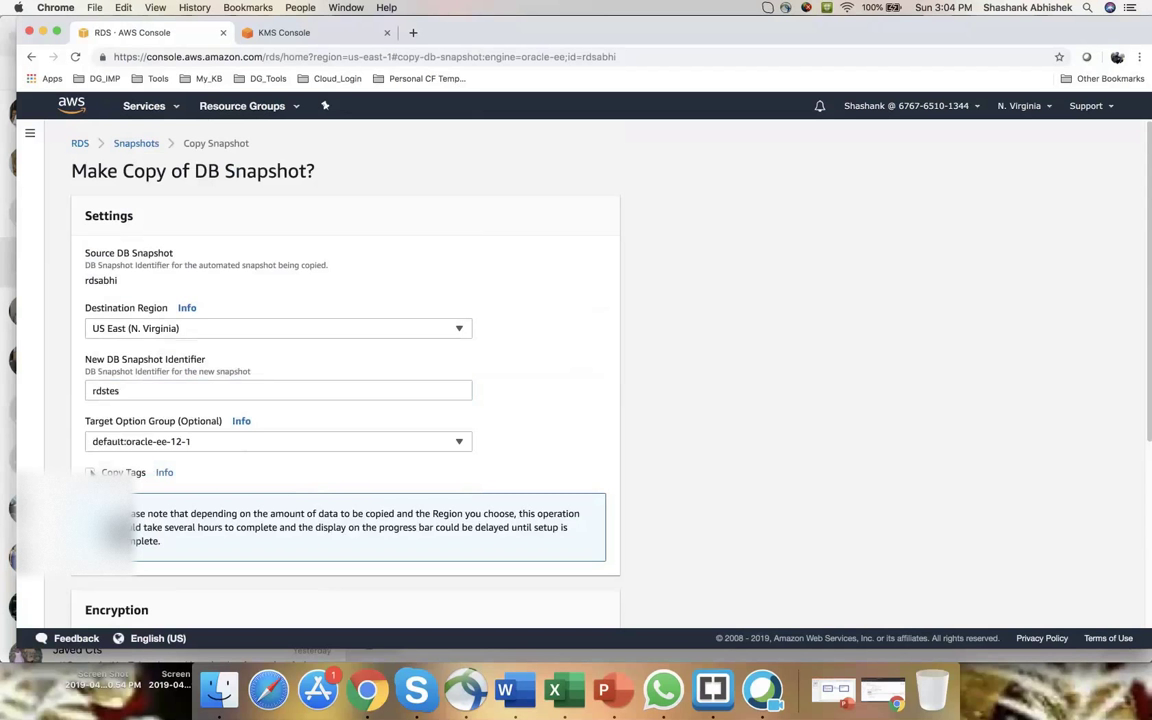
pyautogui.click(90, 472)
# Choose rdstest as the master key and start copying the snapshot.
pyautogui.scroll(-5, 334, 503)
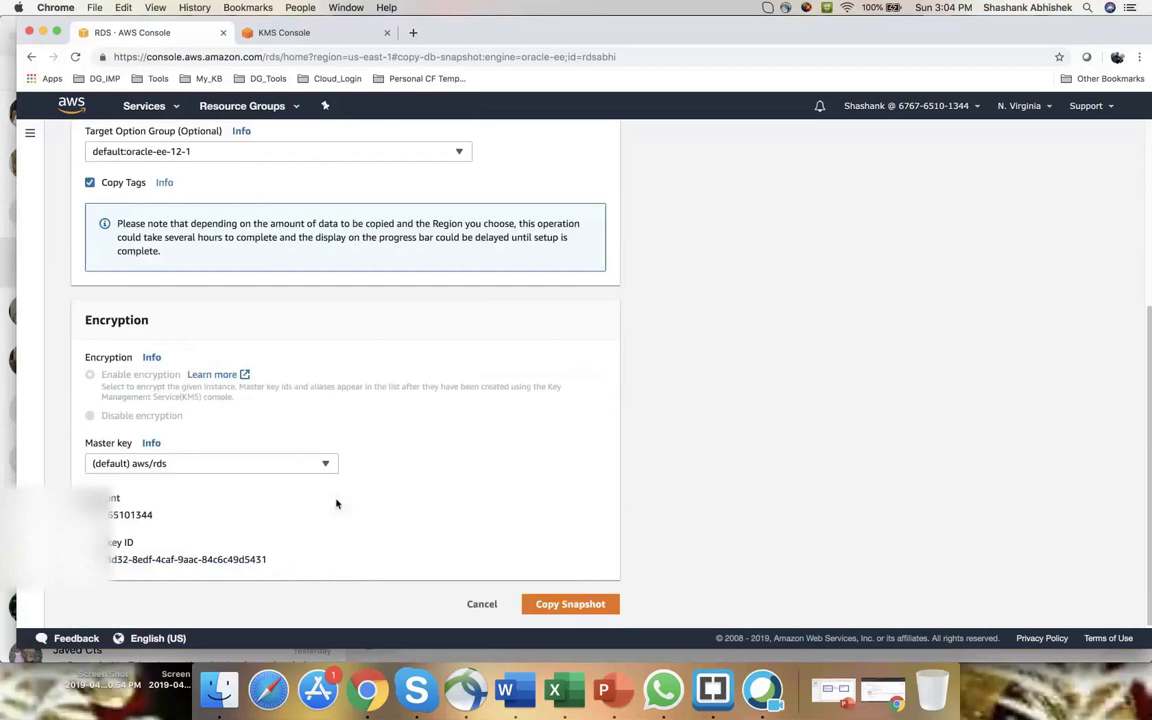
pyautogui.click(210, 463)
pyautogui.click(140, 350)
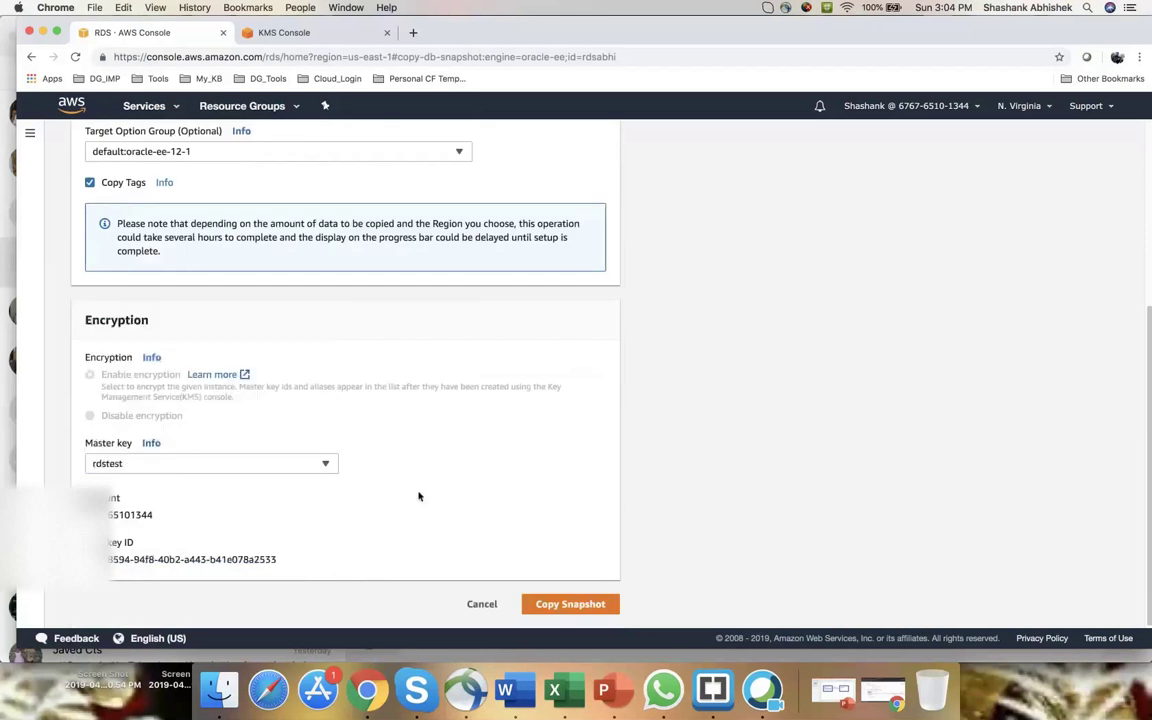
pyautogui.click(550, 605)
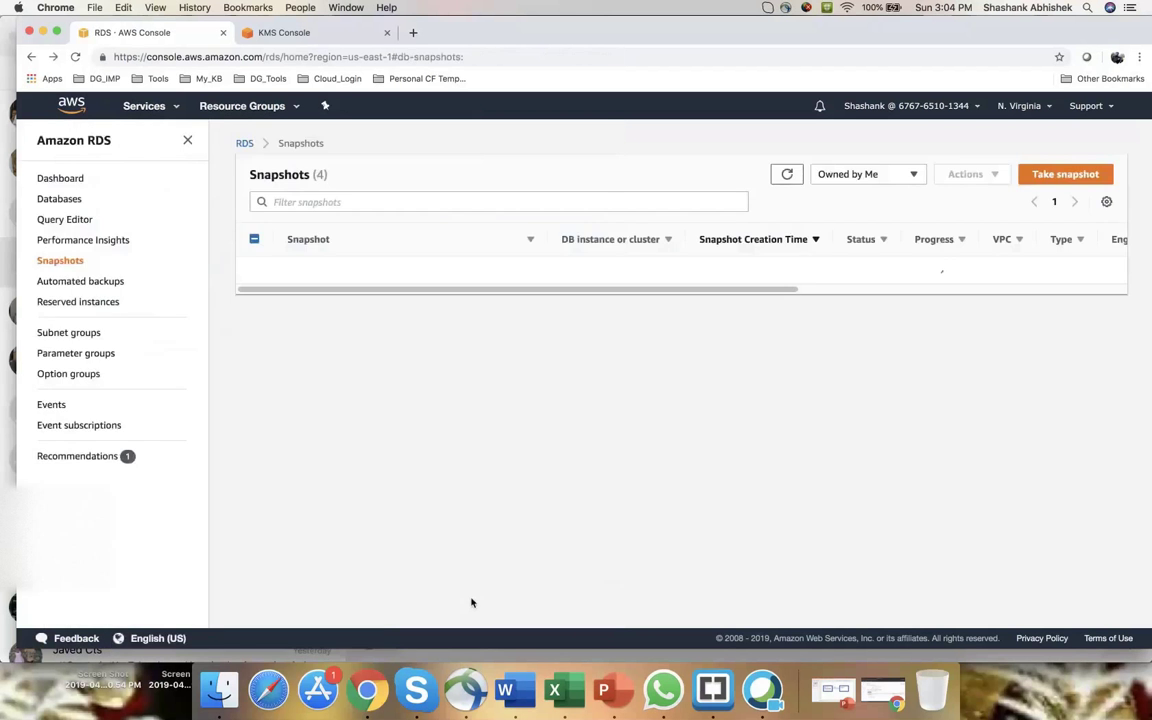
# Compare the rdstes copy with rdsabhi in the snapshots list, check its status and progress, and refresh the list.
pyautogui.moveTo(406, 383); pyautogui.dragTo(285, 381)
pyautogui.click(326, 520)
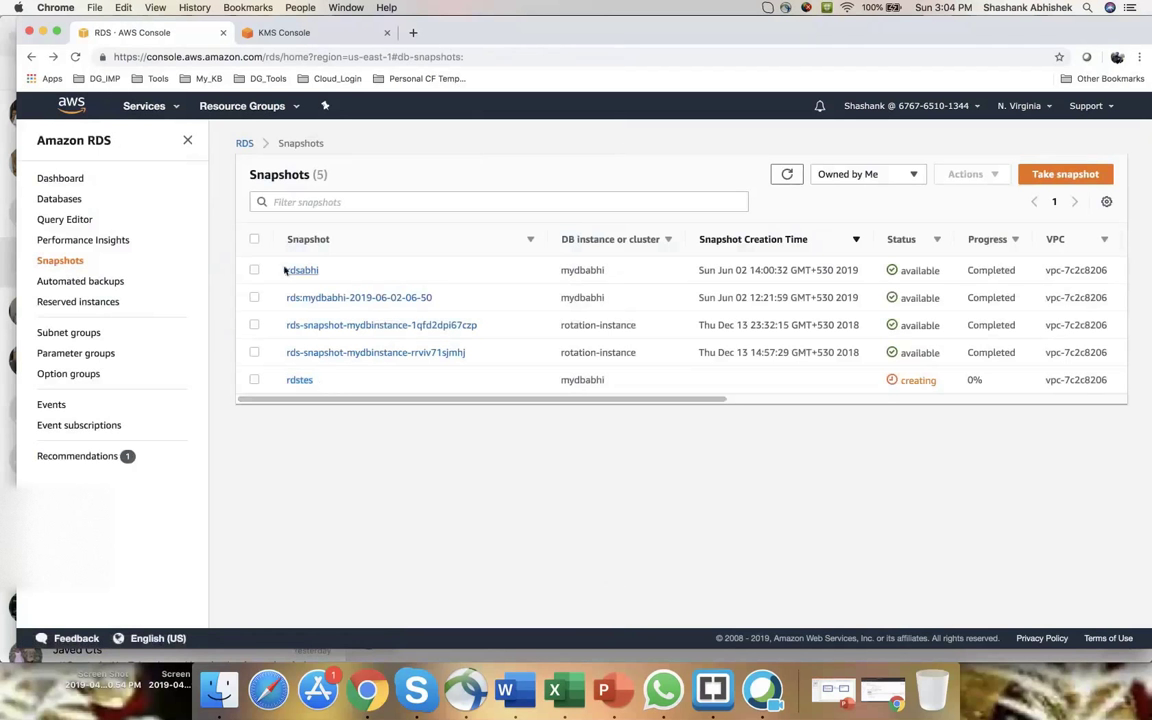
pyautogui.moveTo(285, 268); pyautogui.dragTo(335, 273)
pyautogui.click(336, 278)
pyautogui.moveTo(316, 379); pyautogui.dragTo(285, 390)
pyautogui.moveTo(993, 386); pyautogui.dragTo(885, 386)
pyautogui.click(828, 516)
pyautogui.click(787, 174)
pyautogui.click(786, 174)
# Switch to the target account's console window and check its RDS databases and its own snapshots.
pyautogui.click(881, 690)
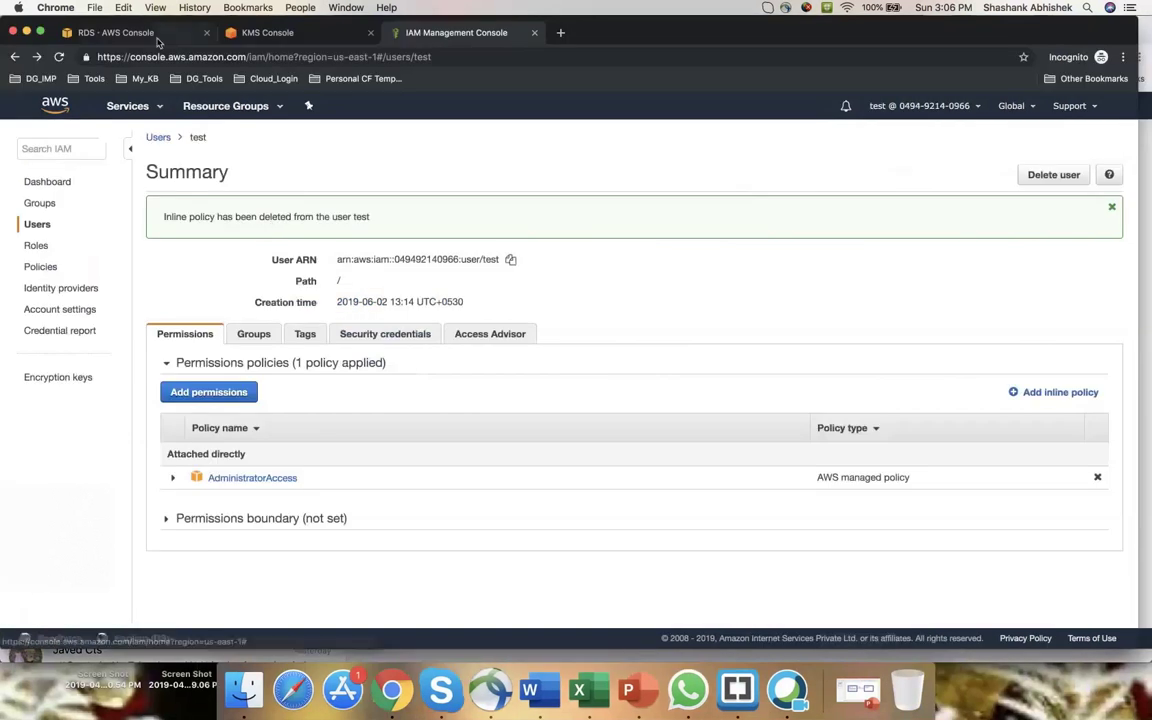
pyautogui.click(120, 33)
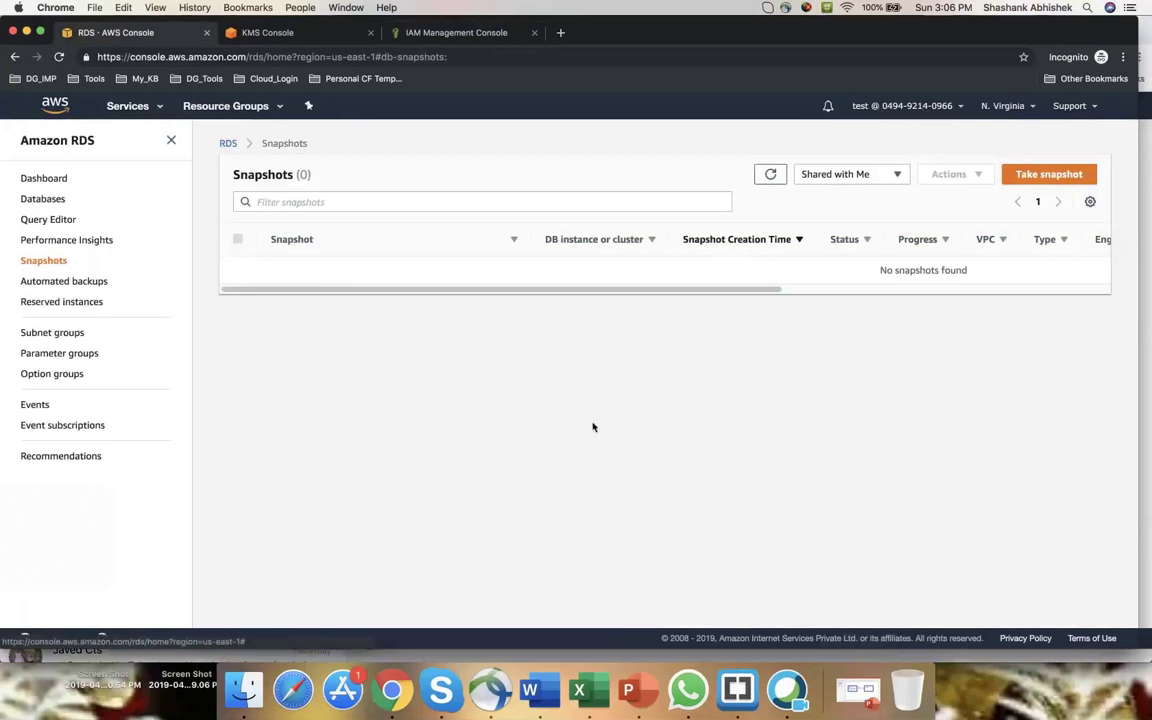
pyautogui.click(55, 202)
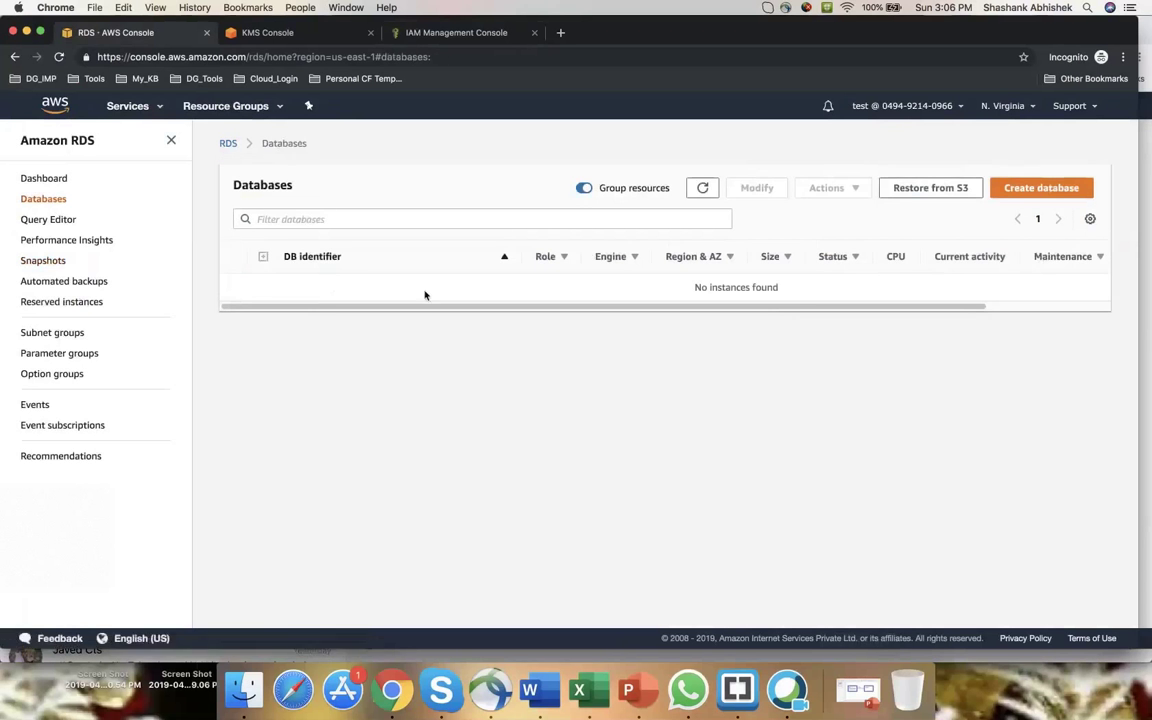
pyautogui.click(43, 261)
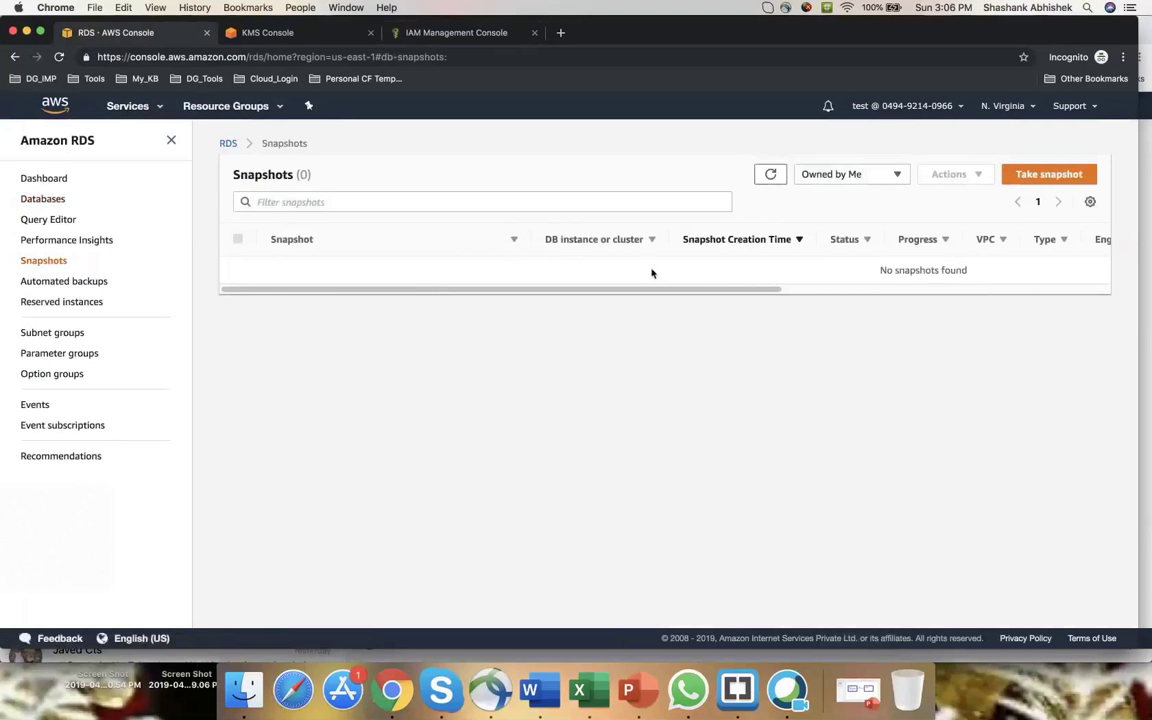
# Examine the testrdskey customer managed key's configuration, administrators, key users and other AWS accounts in KMS, and return to the key list.
pyautogui.click(308, 37)
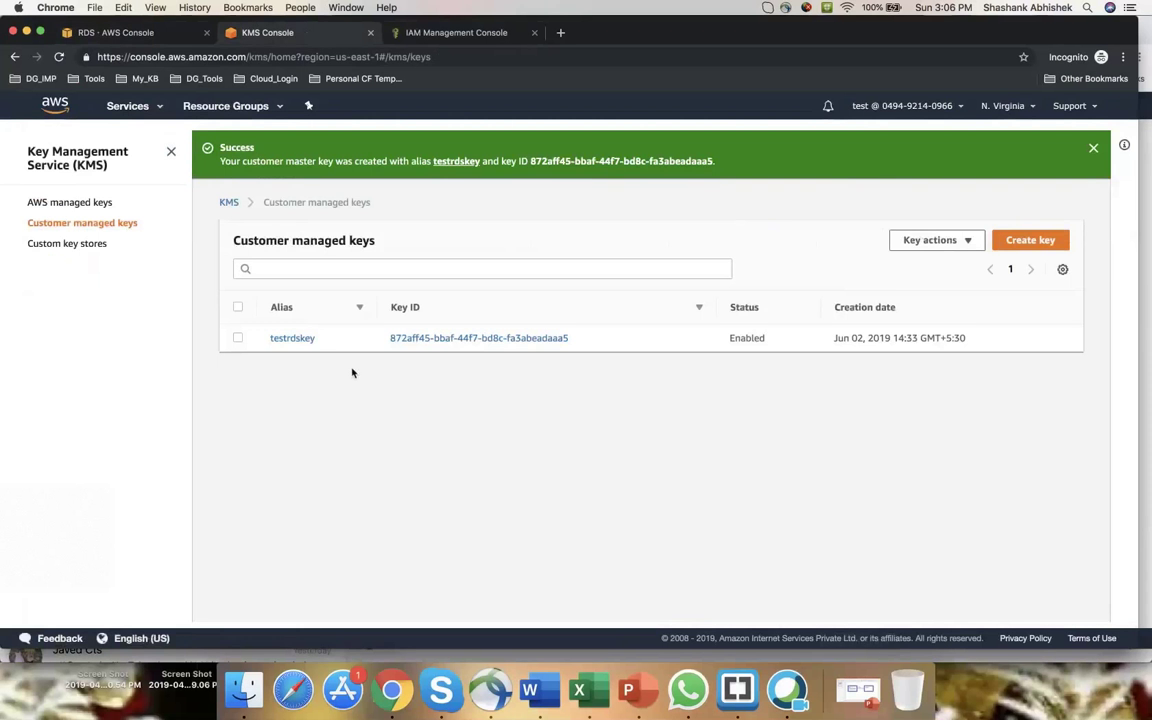
pyautogui.click(291, 337)
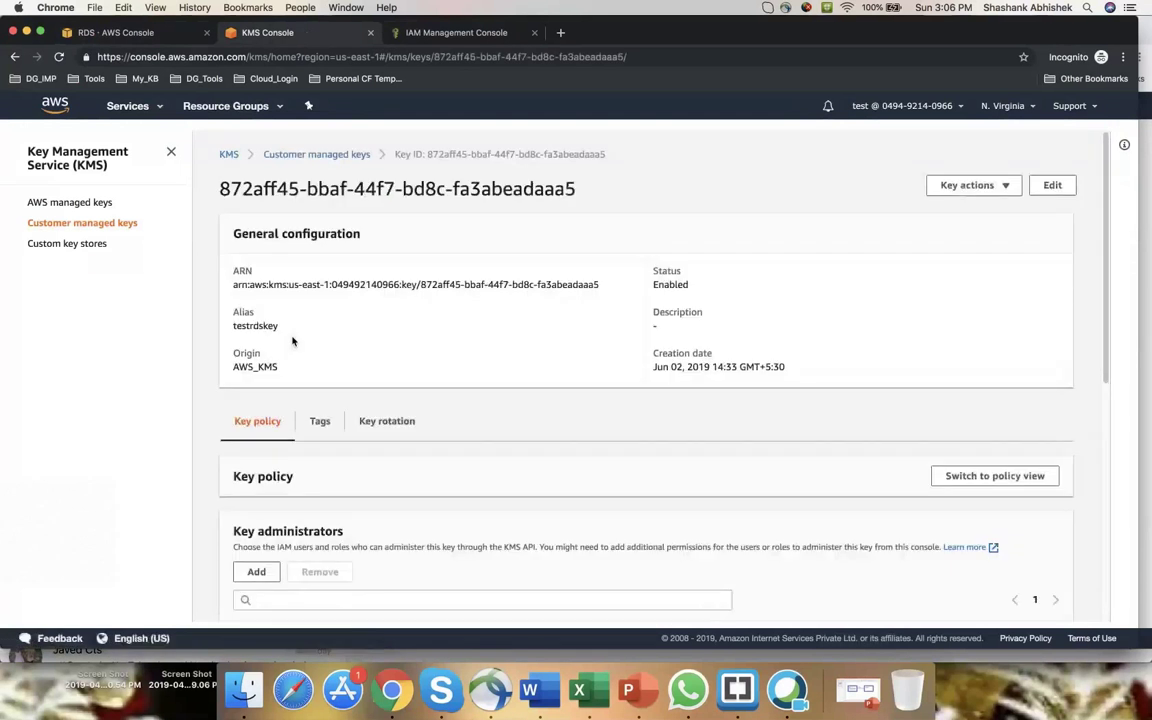
pyautogui.scroll(-10, 514, 584)
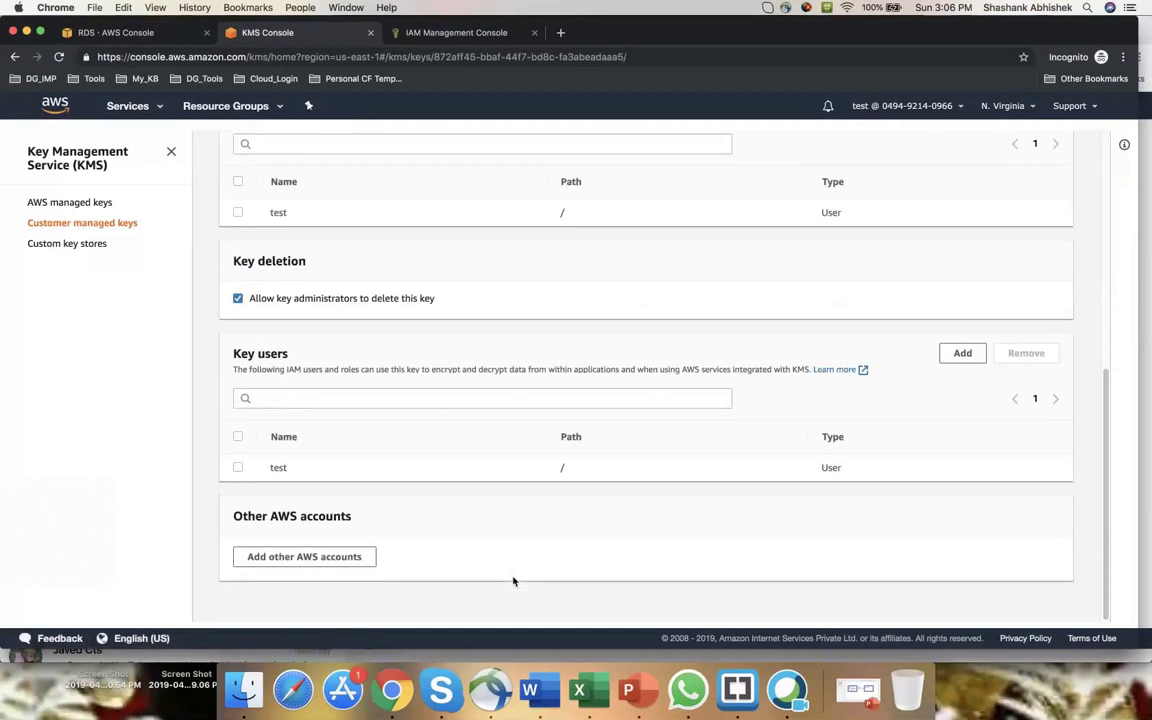
pyautogui.scroll(1, 514, 581)
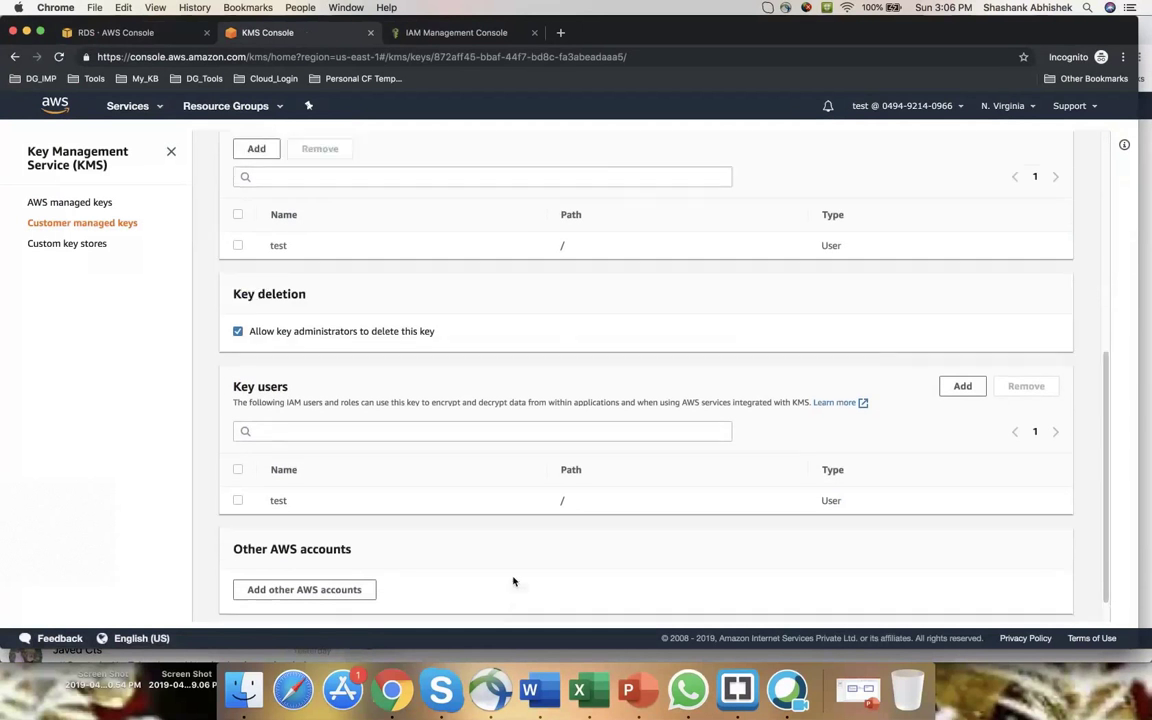
pyautogui.scroll(10, 514, 581)
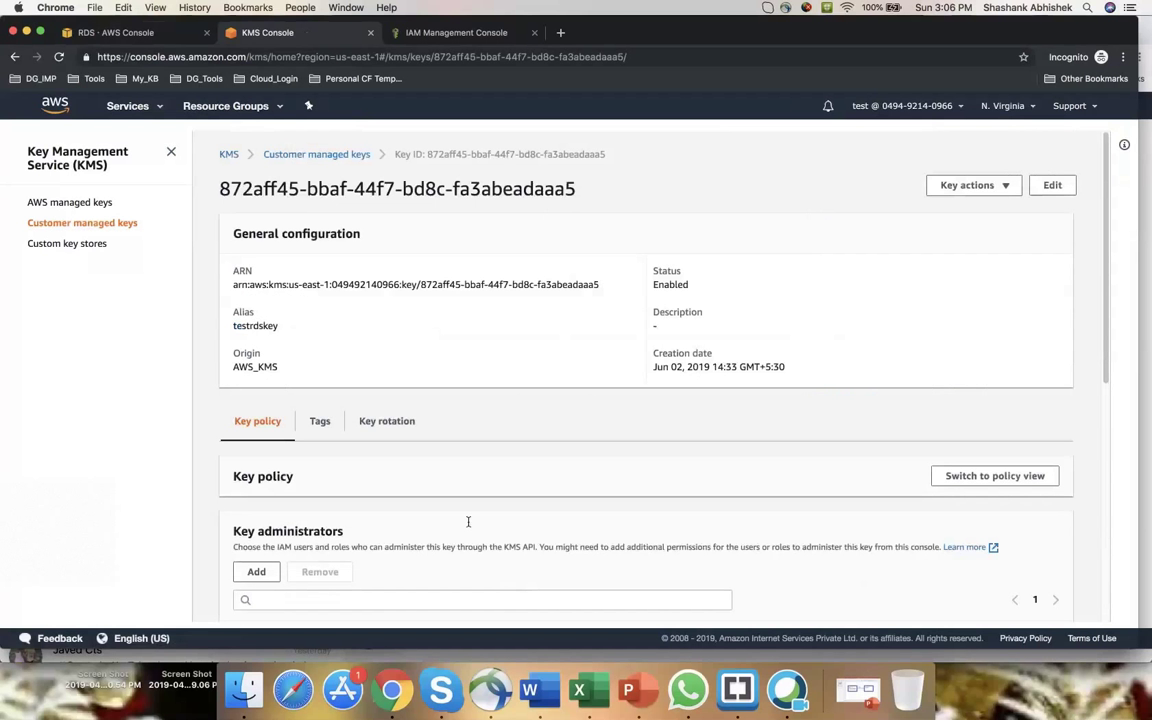
pyautogui.press('super+bracketleft')
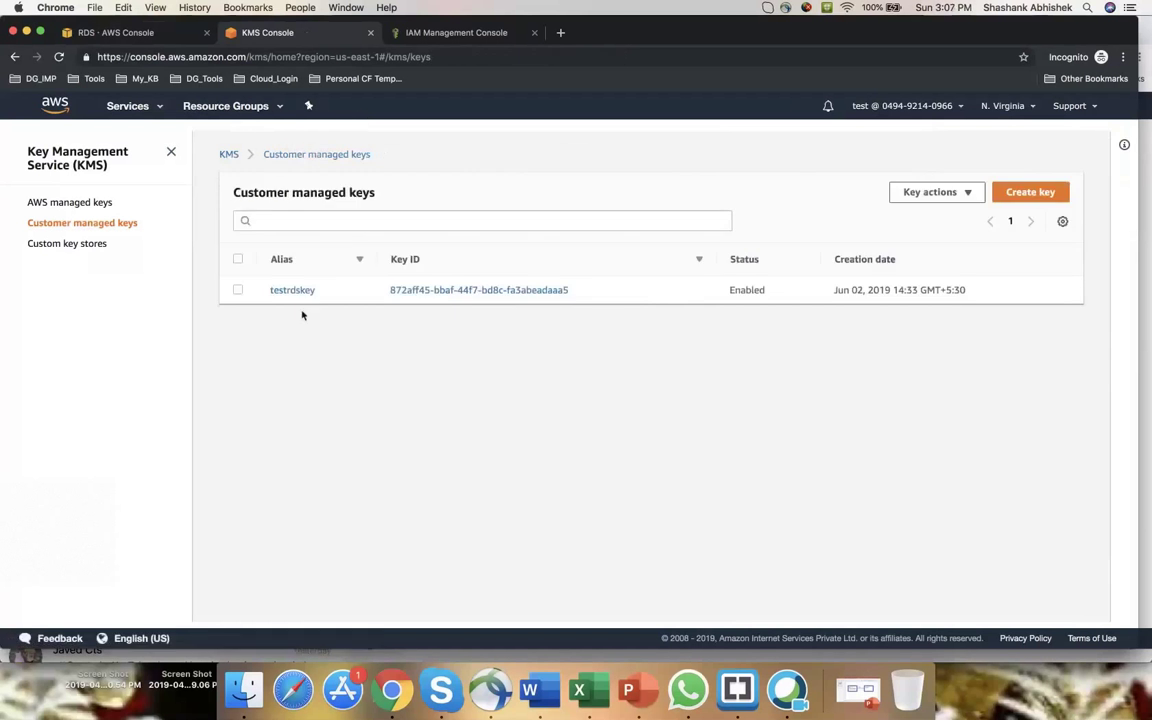
# Return to the source account, refresh the snapshots list, and open the sharing permissions of the rdstes snapshot.
pyautogui.click(26, 32)
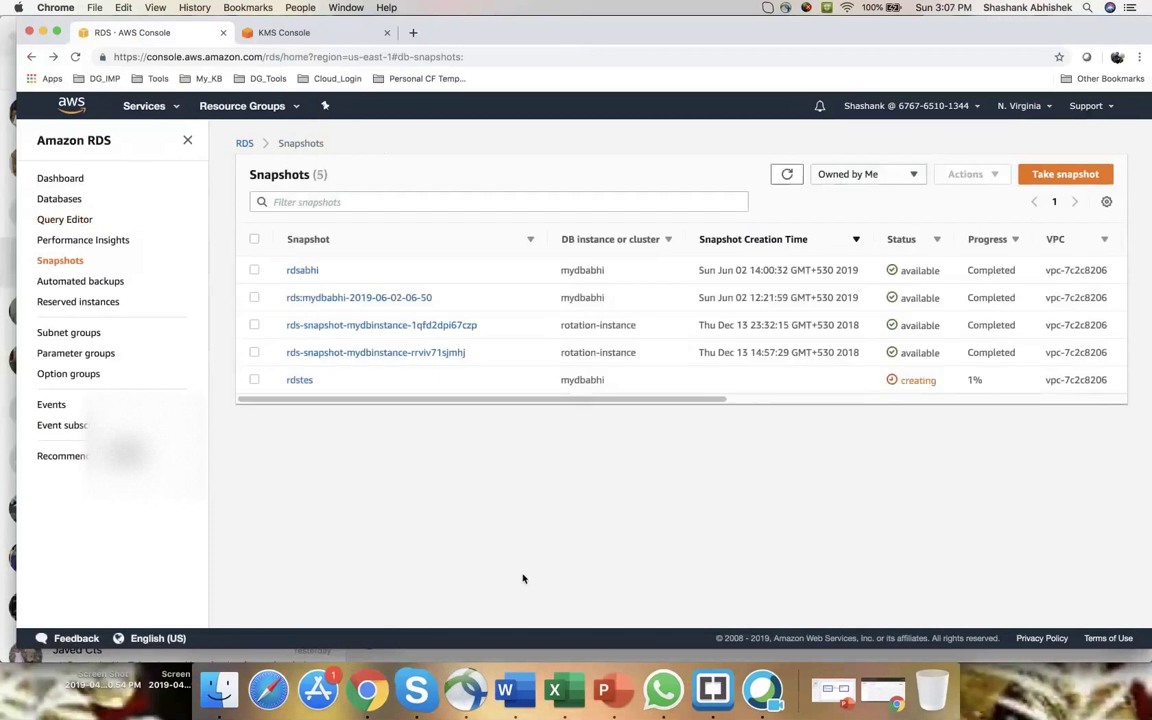
pyautogui.doubleClick(974, 380)
pyautogui.click(788, 175)
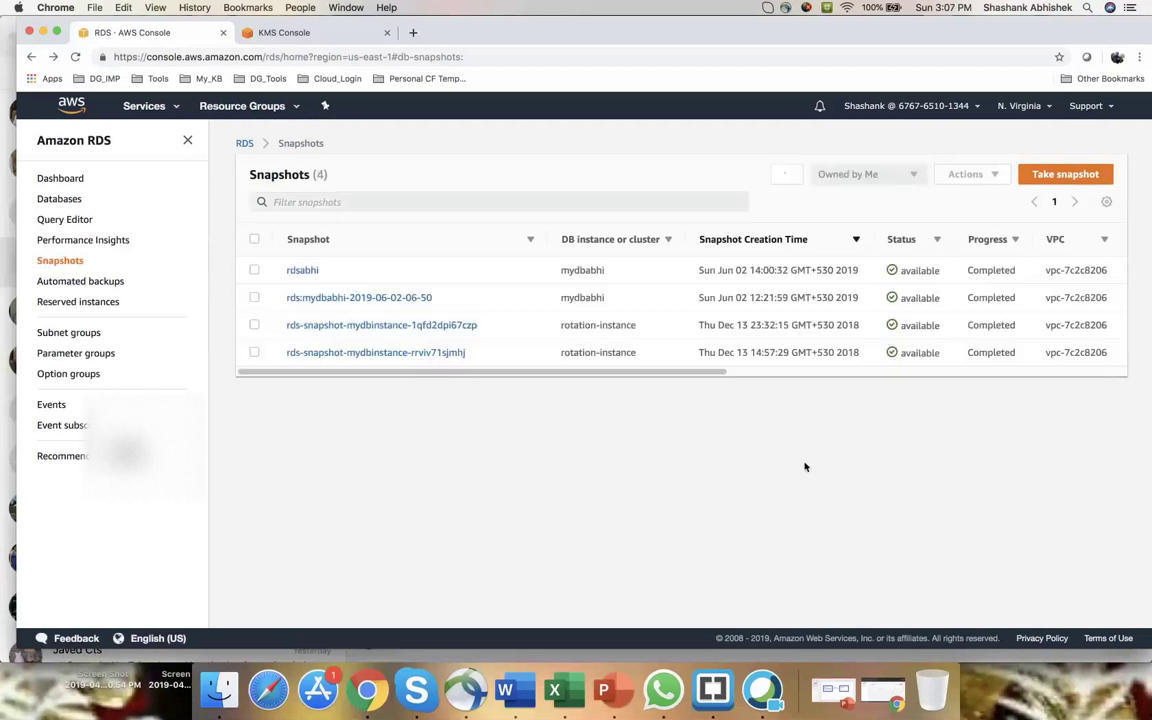
pyautogui.click(255, 270)
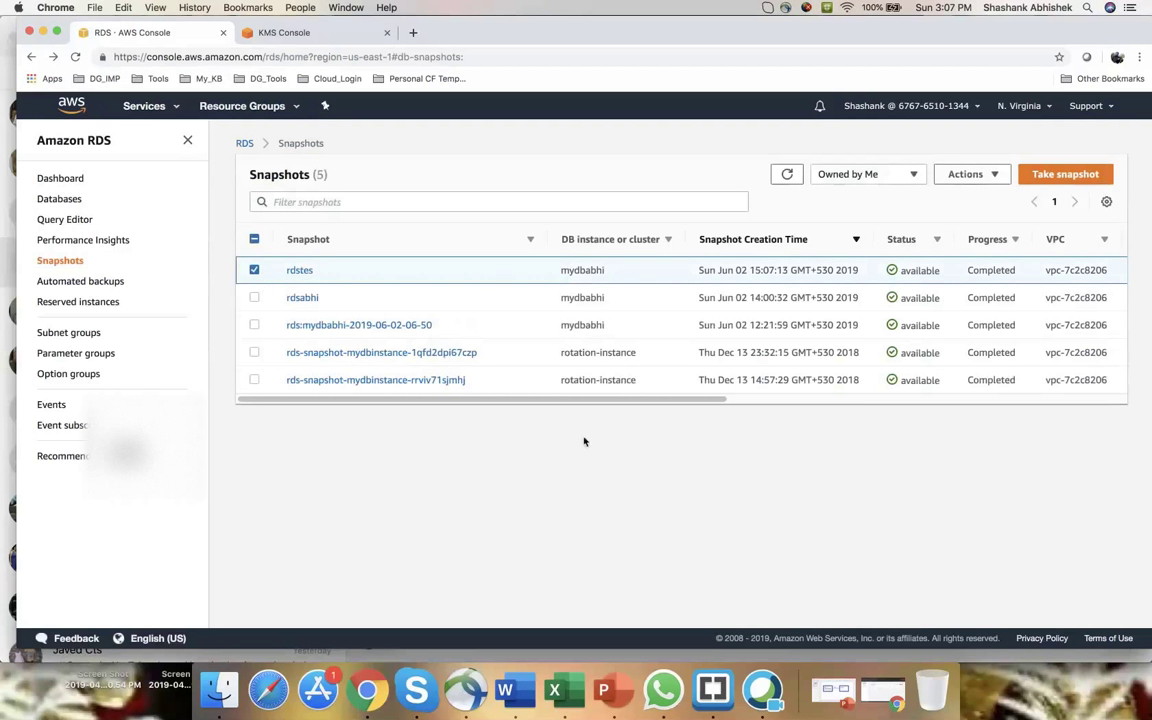
pyautogui.click(975, 175)
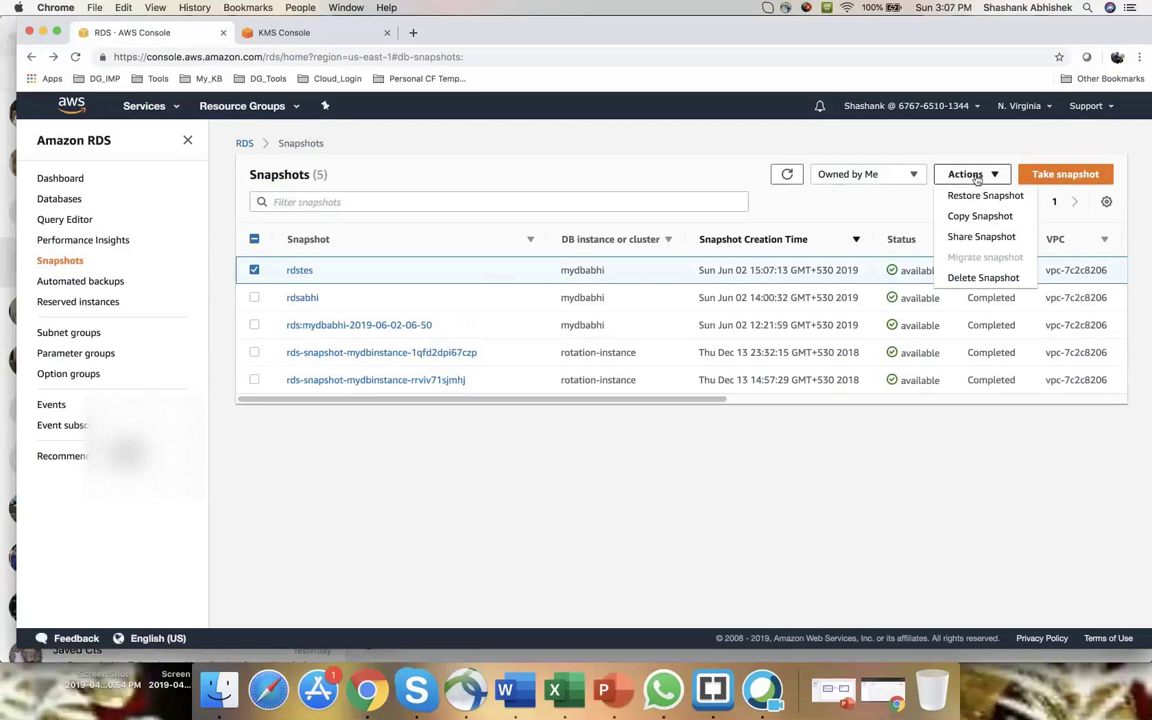
pyautogui.click(1009, 239)
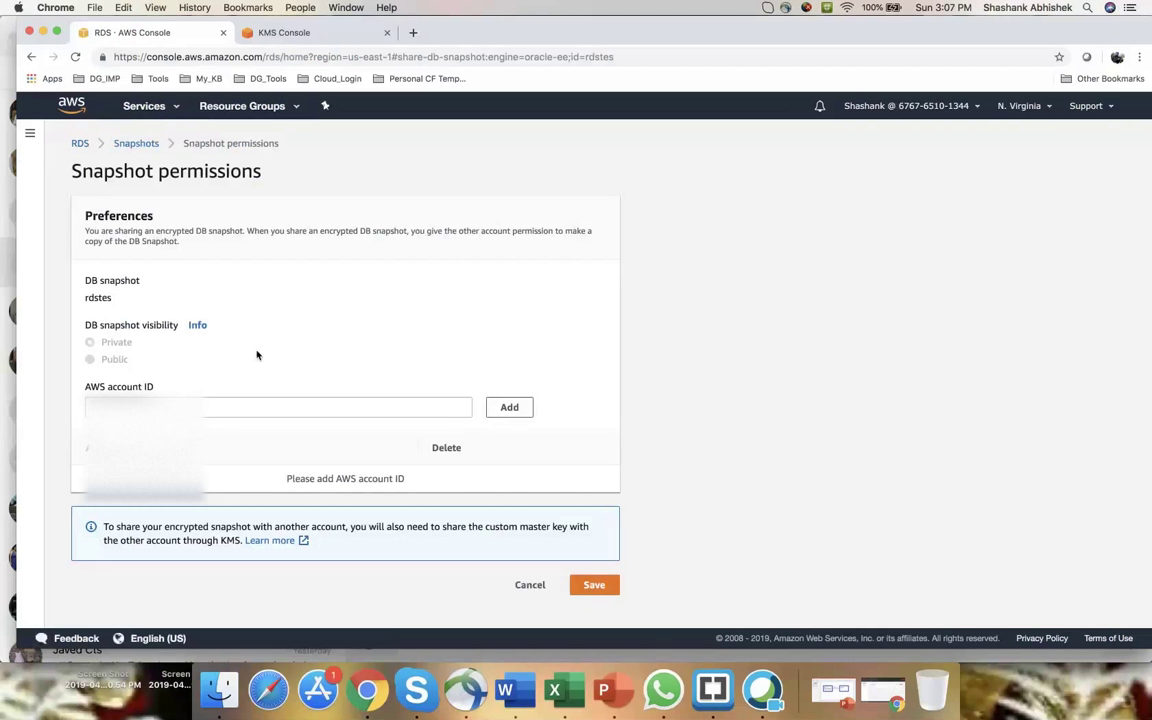
# Copy the target account's ID from its console window, add it to the rdstes snapshot permissions, and save the sharing.
pyautogui.click(213, 407)
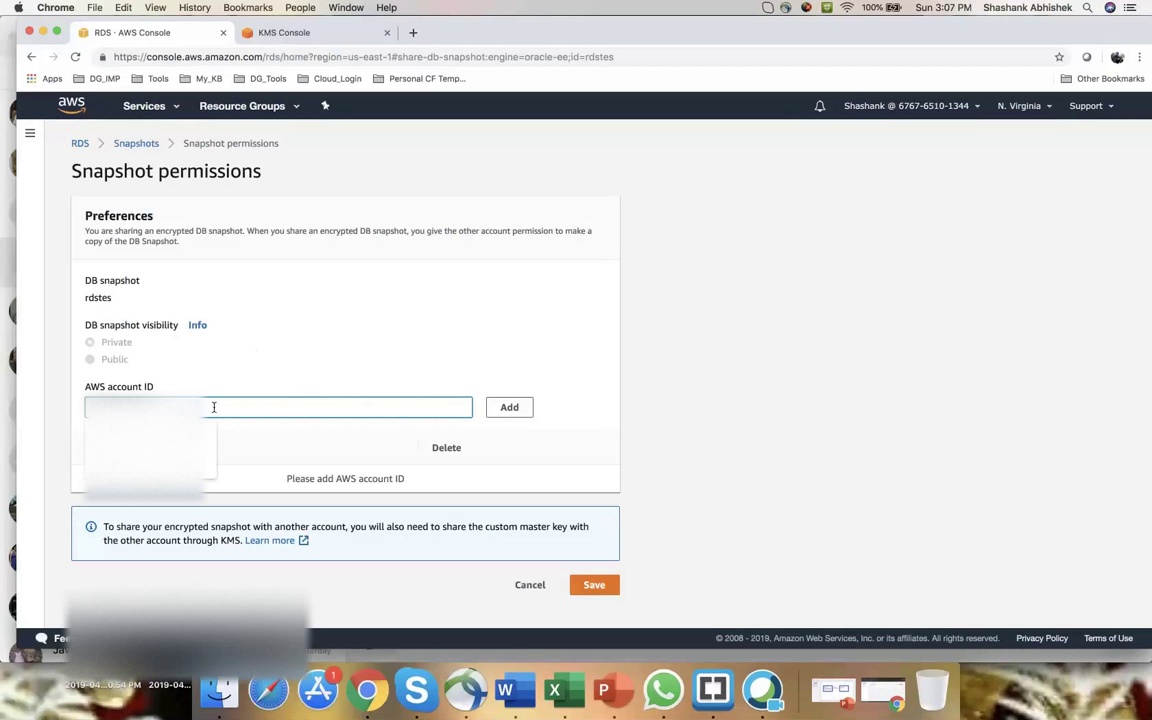
pyautogui.click(880, 693)
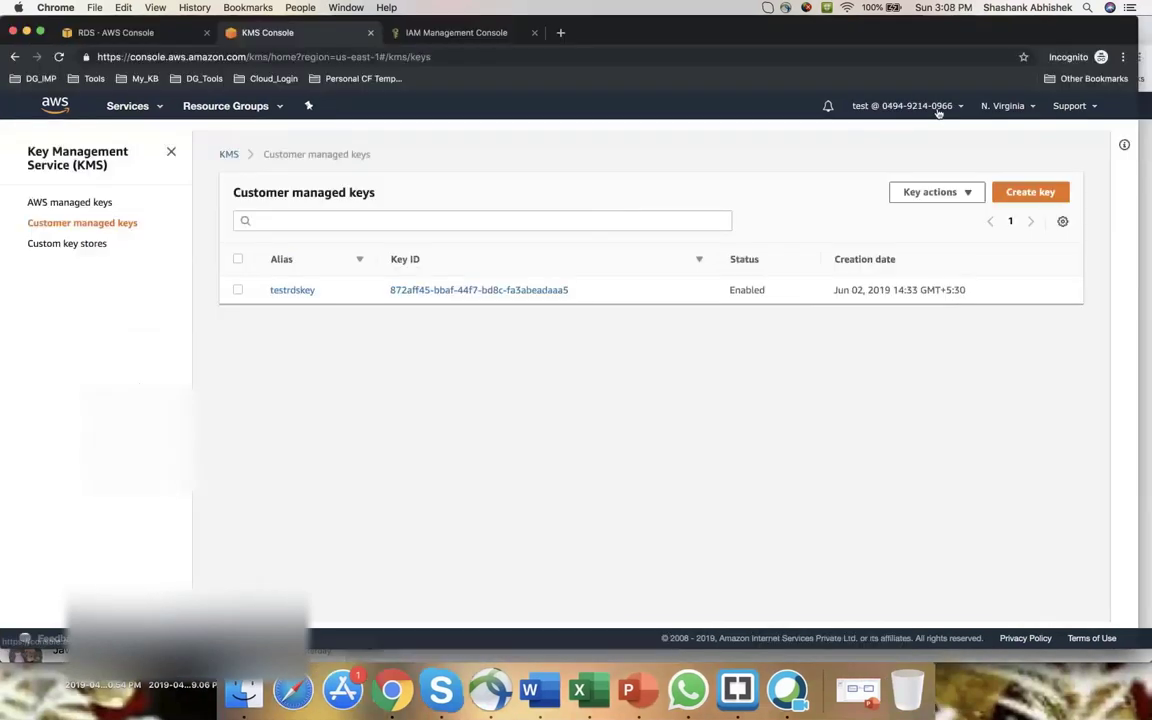
pyautogui.click(915, 105)
pyautogui.moveTo(929, 188); pyautogui.dragTo(858, 189)
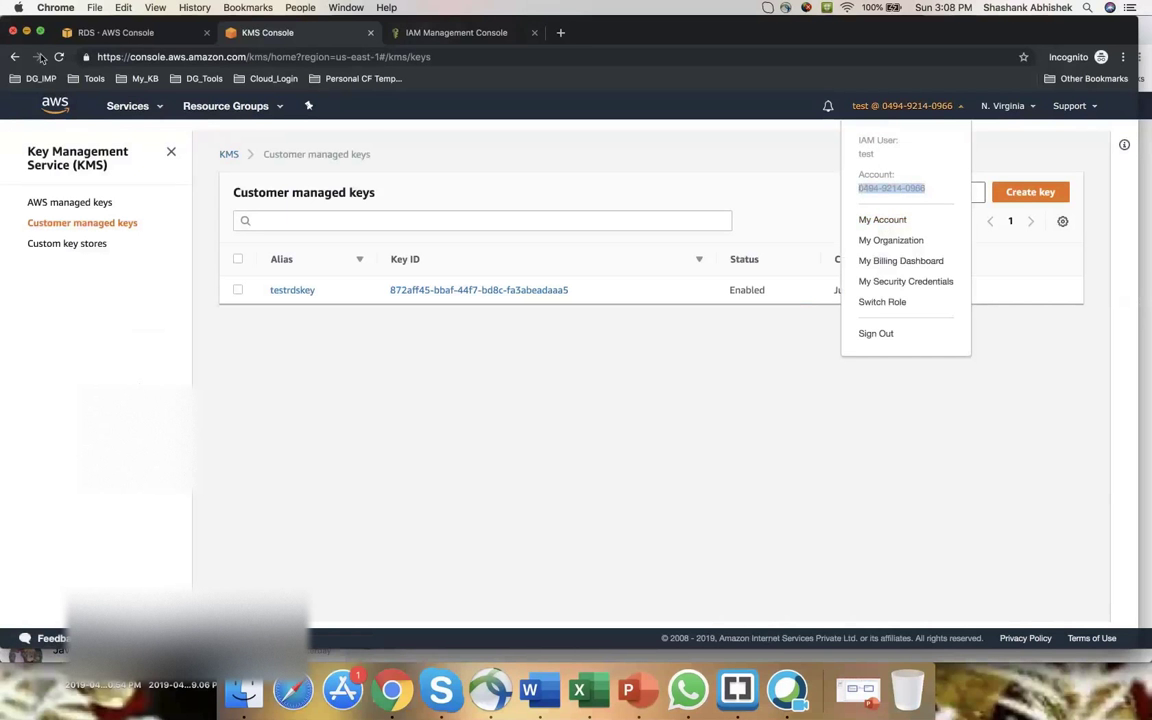
pyautogui.click(27, 31)
pyautogui.click(265, 410)
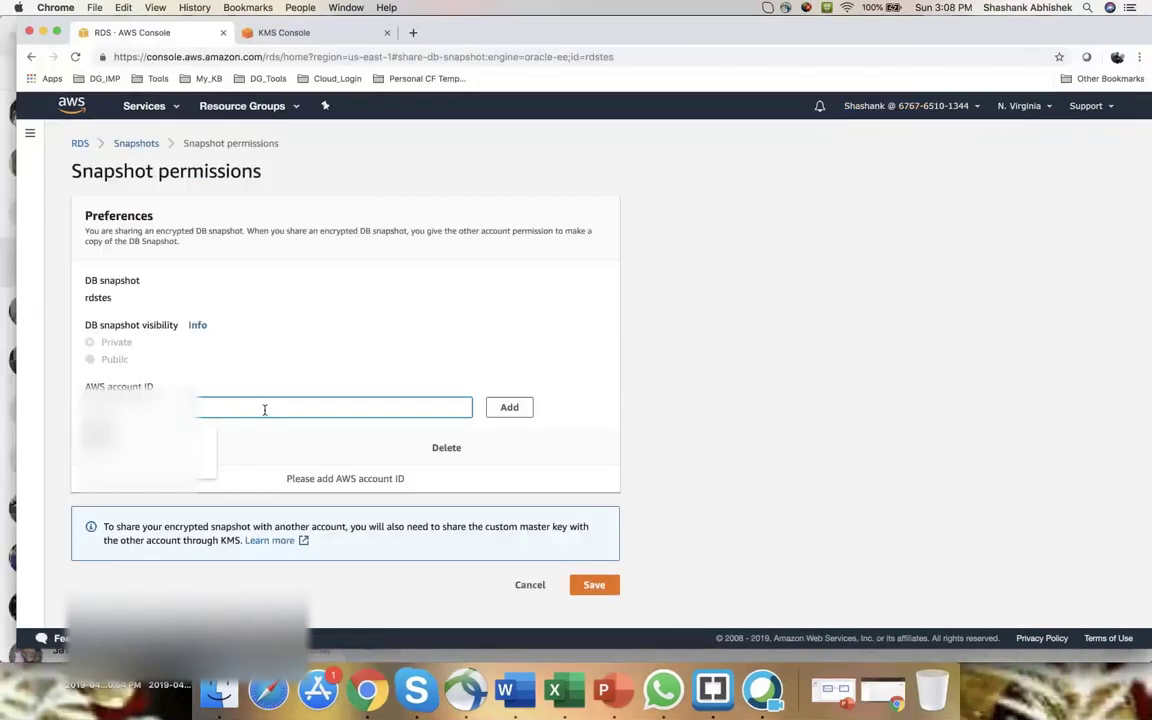
pyautogui.press('super+v')
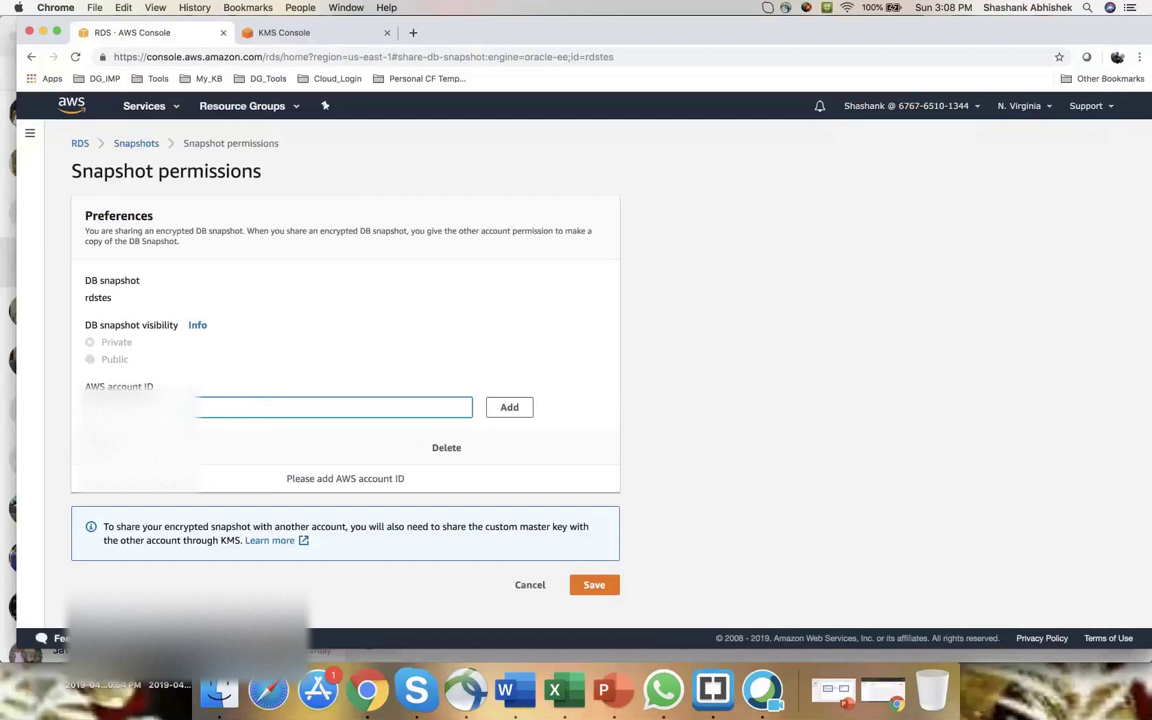
pyautogui.click(509, 408)
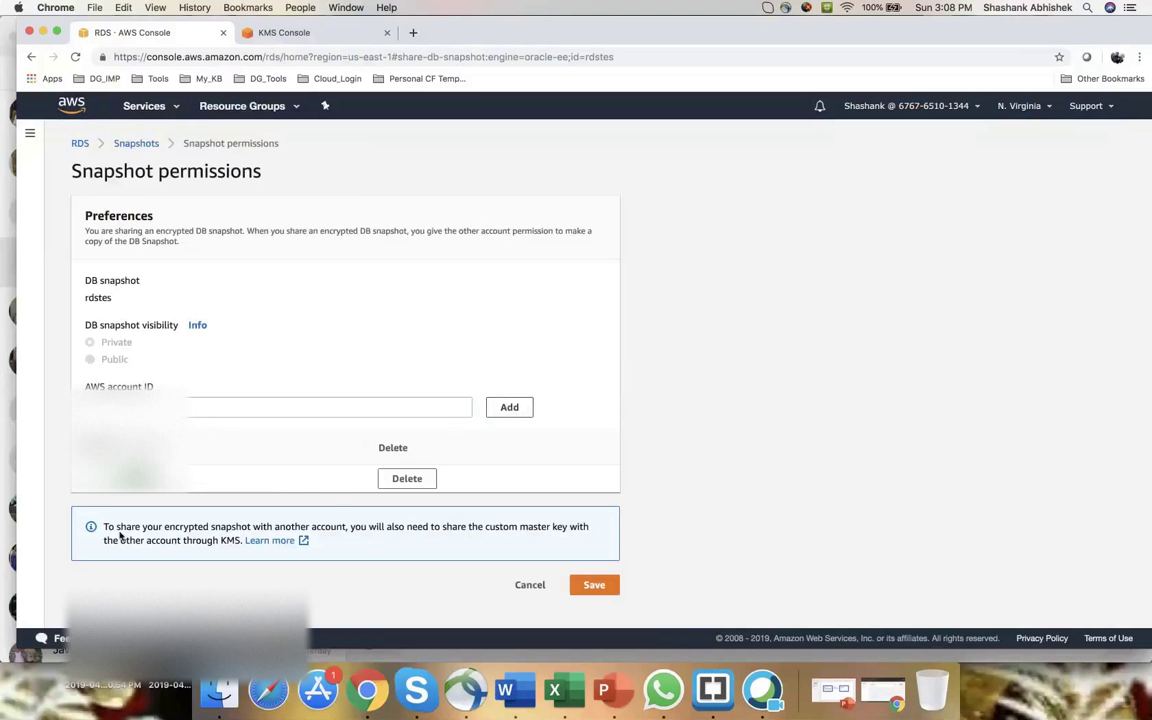
pyautogui.moveTo(103, 529); pyautogui.dragTo(576, 537)
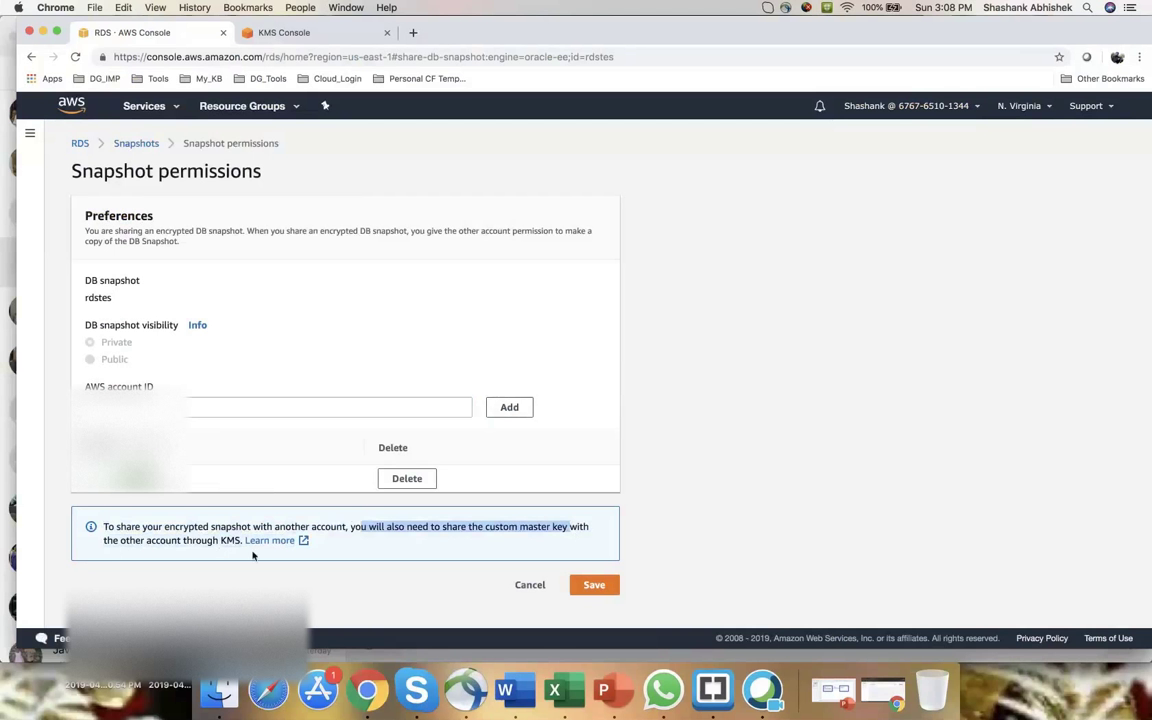
pyautogui.click(593, 591)
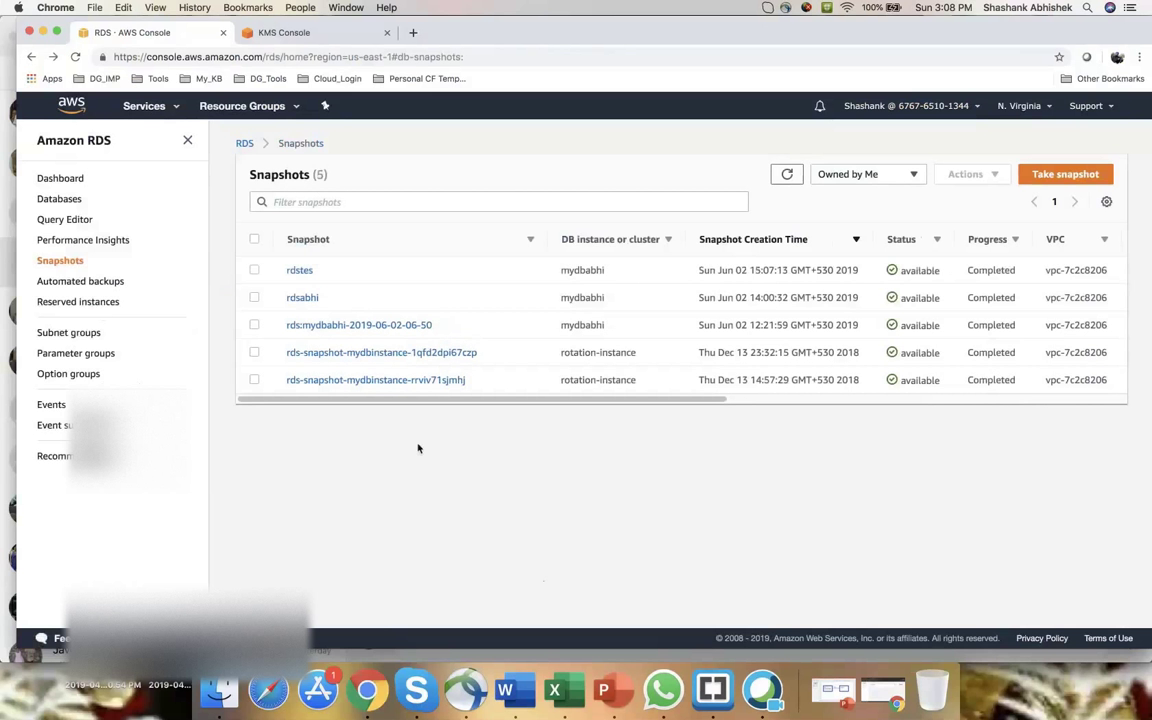
# Switch to the target account's RDS console, refresh its snapshots, and filter the list to Shared with Me.
pyautogui.click(43, 33)
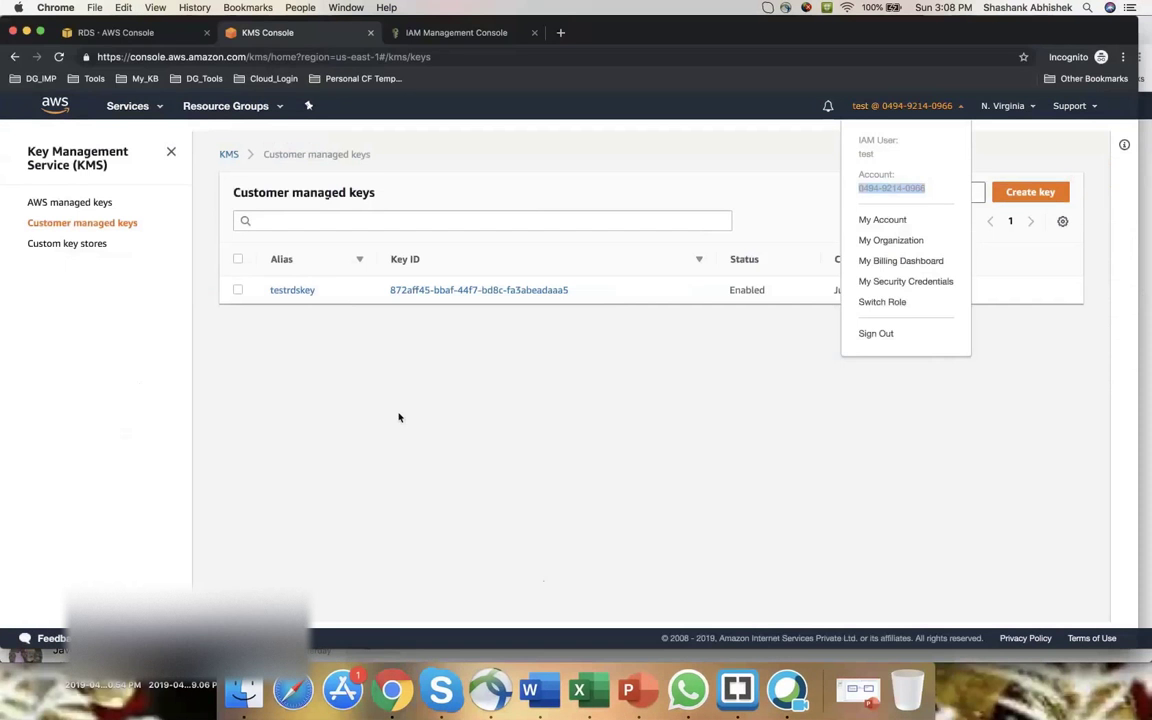
pyautogui.click(398, 416)
pyautogui.click(143, 34)
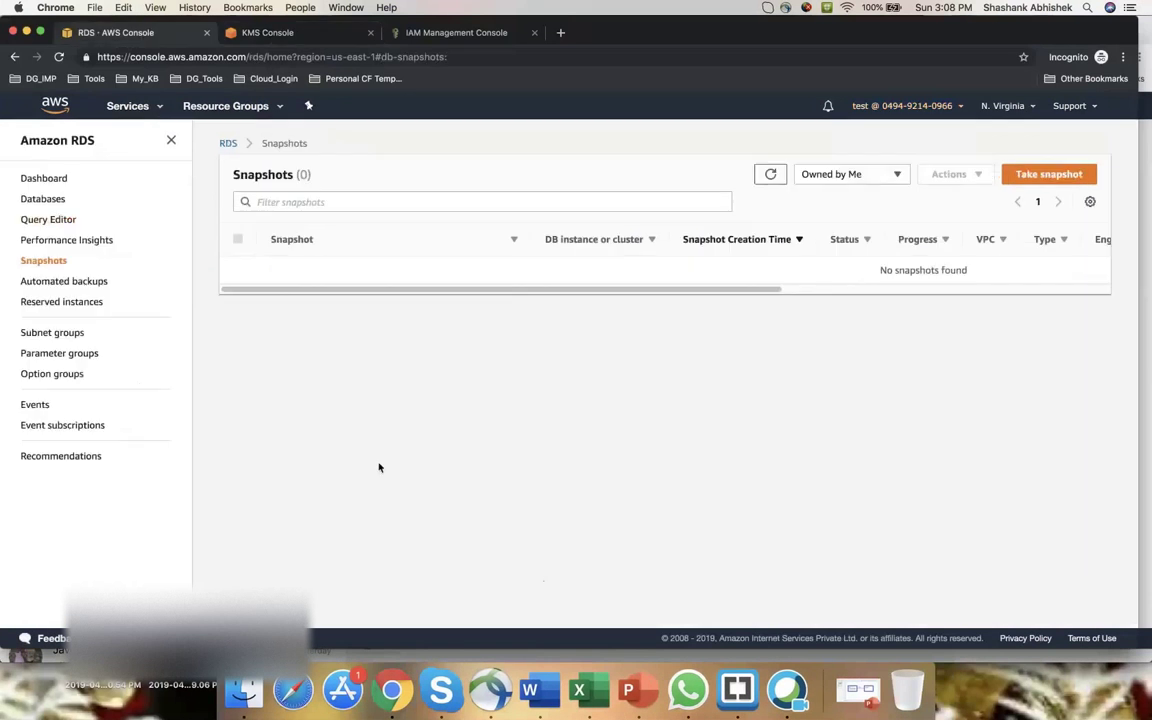
pyautogui.click(768, 174)
pyautogui.click(770, 174)
pyautogui.click(867, 176)
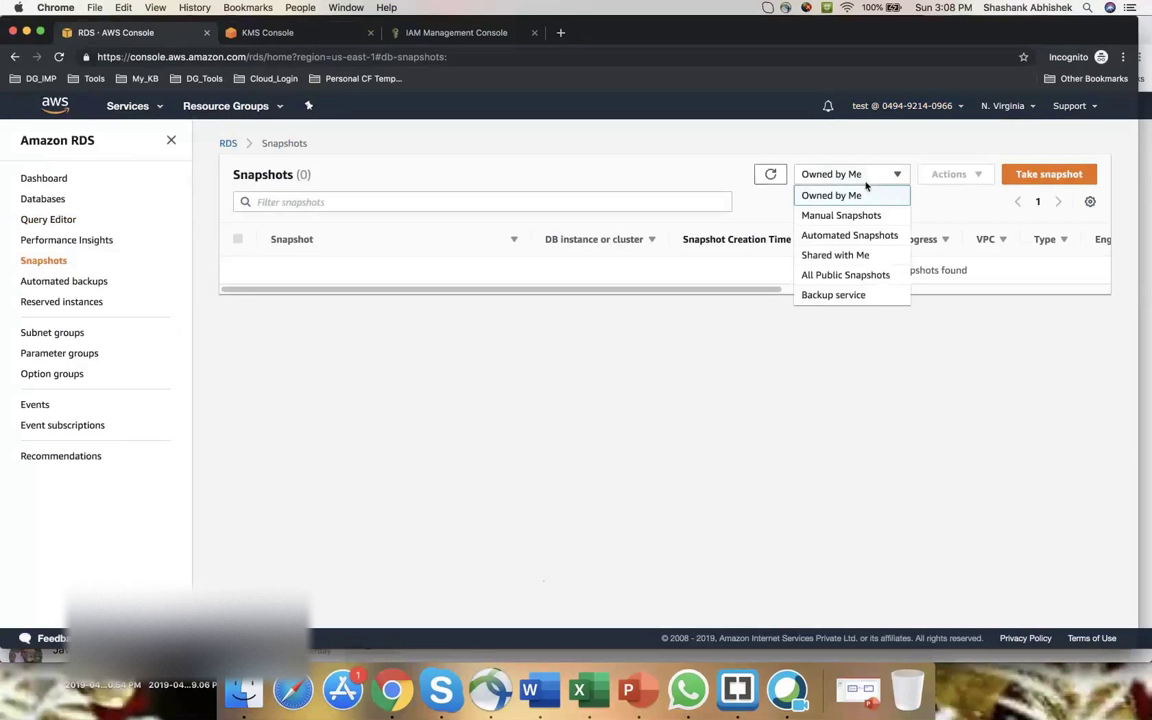
pyautogui.click(845, 258)
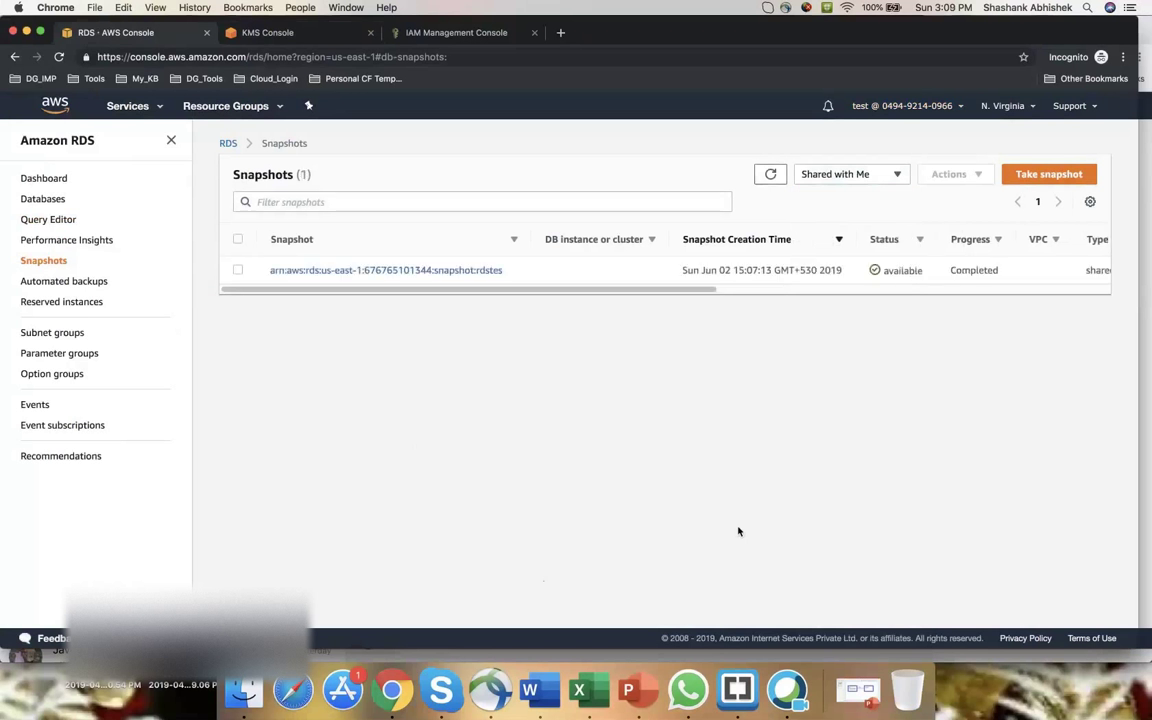
# Examine the shared rdstes snapshot's type, engine, storage, zone, owner, encryption and creation time.
pyautogui.moveTo(623, 290); pyautogui.dragTo(968, 294)
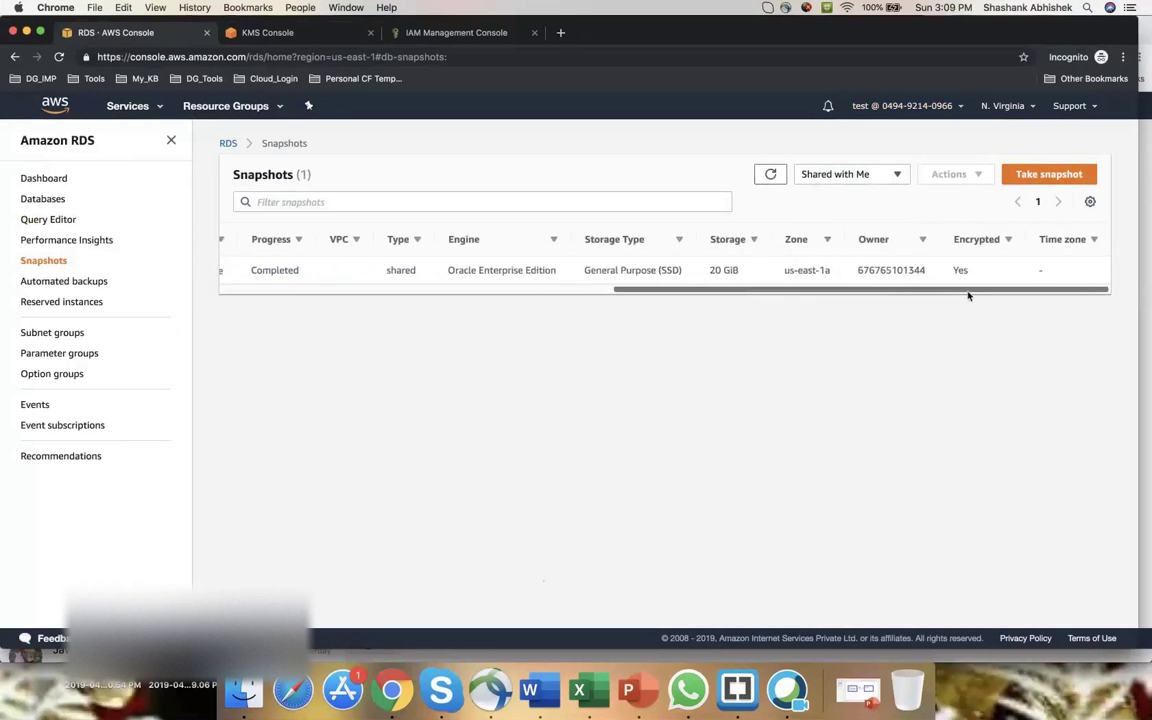
pyautogui.moveTo(447, 270); pyautogui.dragTo(579, 270)
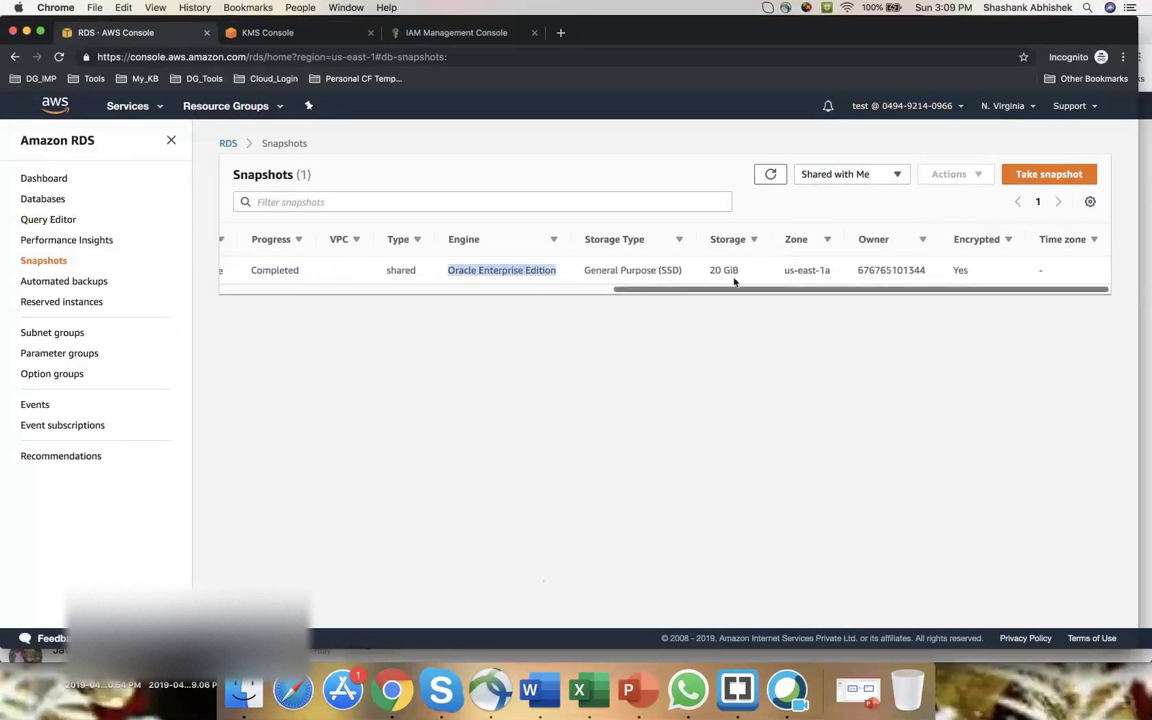
pyautogui.moveTo(780, 270); pyautogui.dragTo(935, 271)
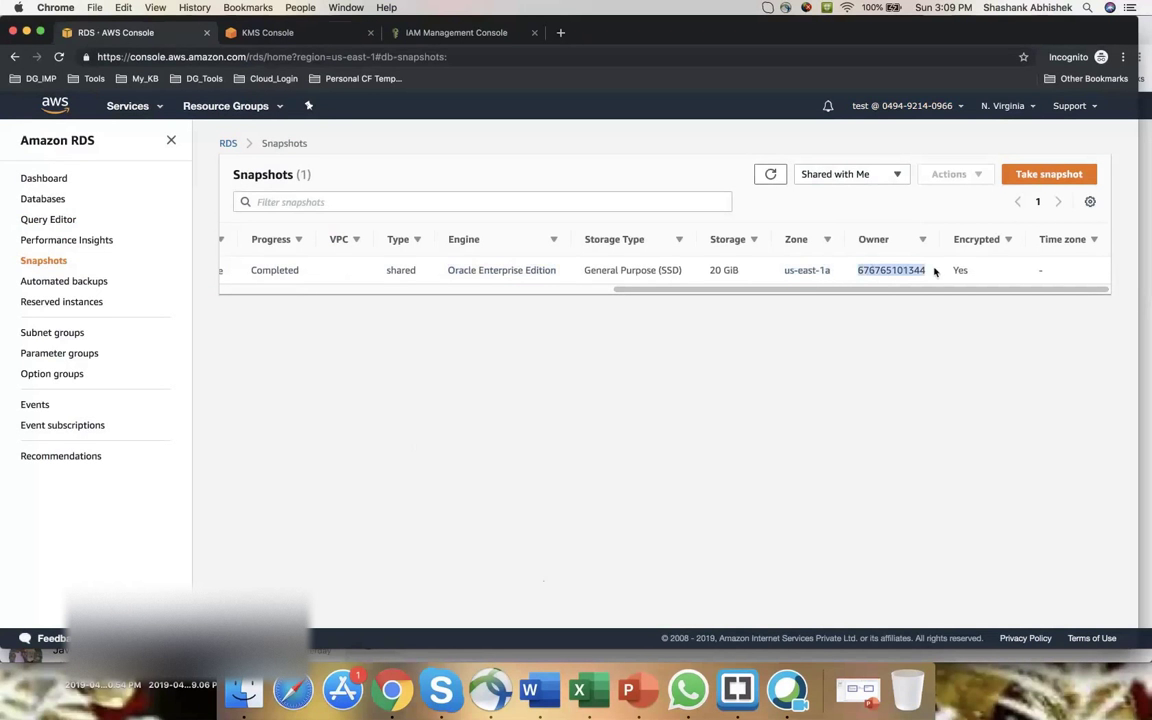
pyautogui.click(856, 277)
pyautogui.moveTo(852, 290); pyautogui.dragTo(421, 291)
pyautogui.doubleClick(757, 270)
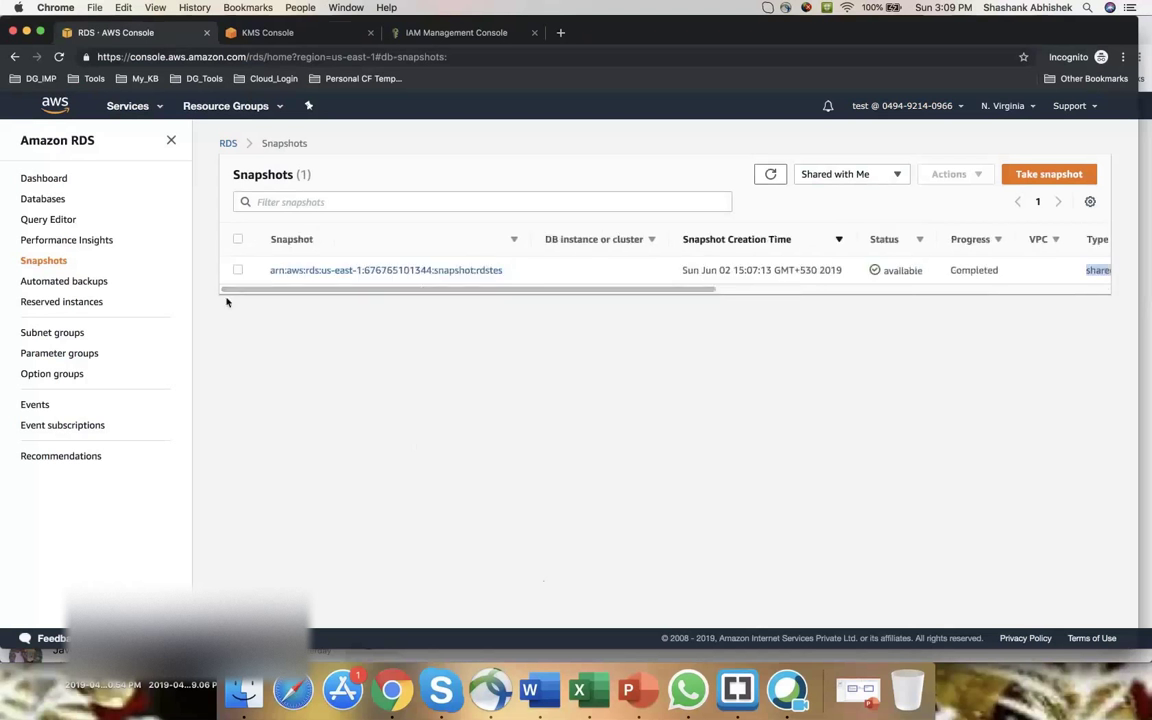
# Start a copy of the shared rdstes snapshot with the new identifier rdstest1 and no option group preference.
pyautogui.click(237, 271)
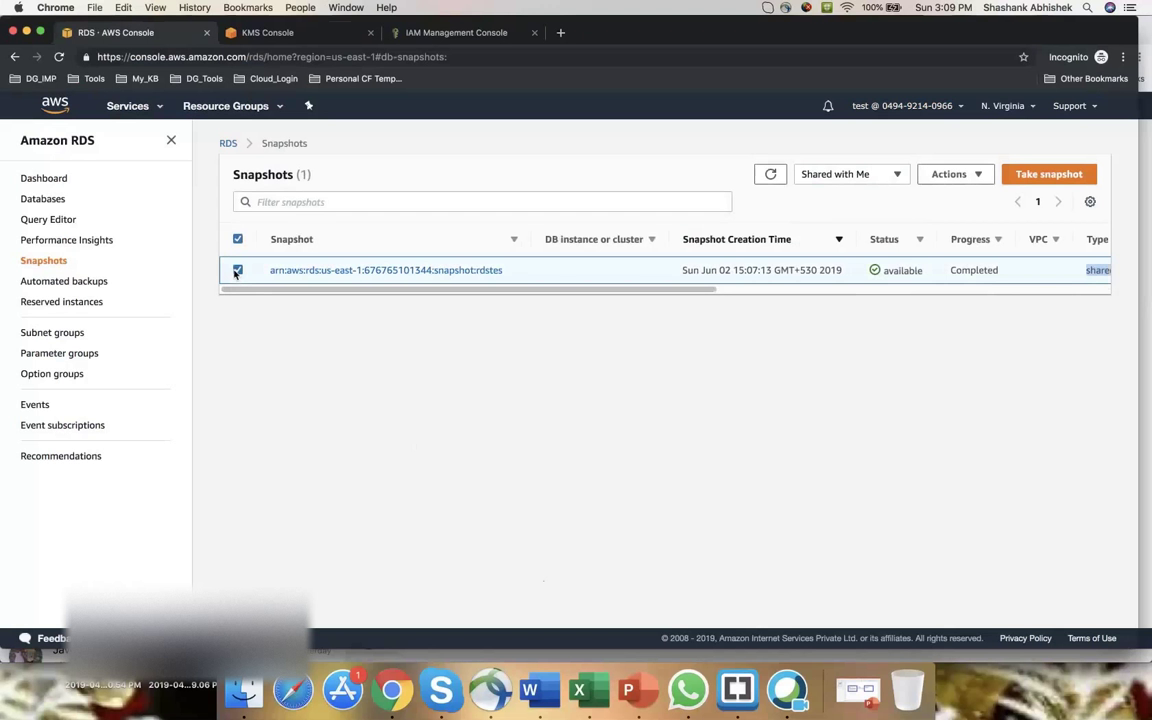
pyautogui.click(975, 176)
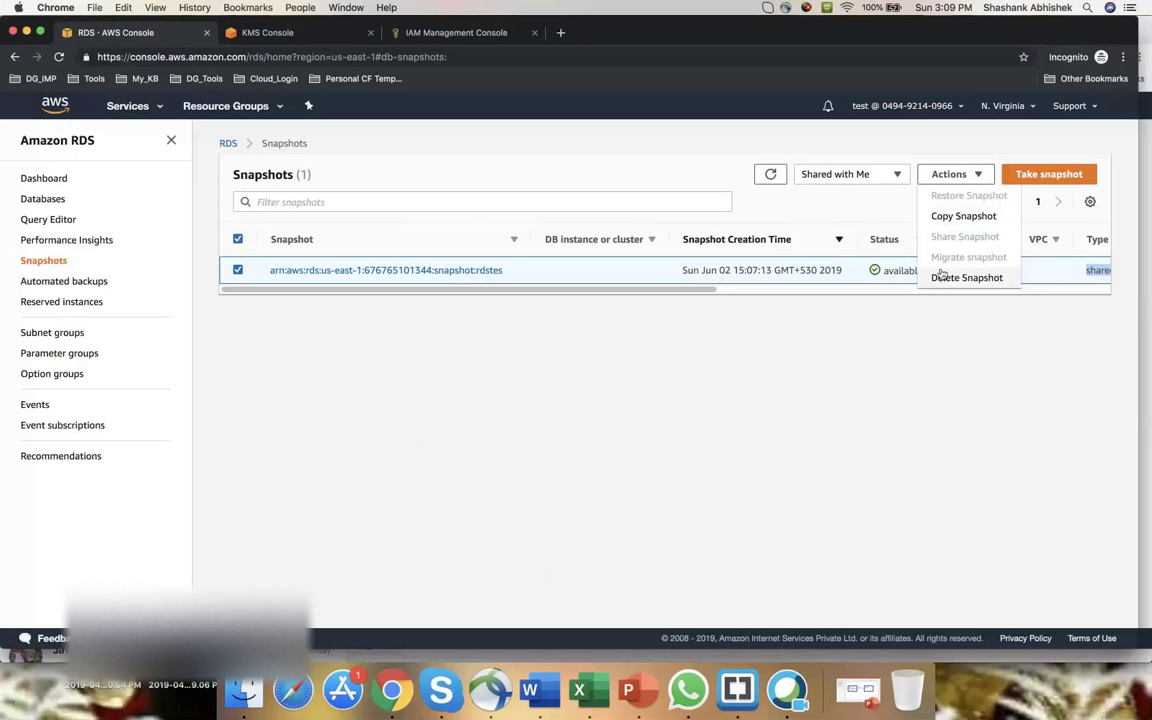
pyautogui.click(965, 217)
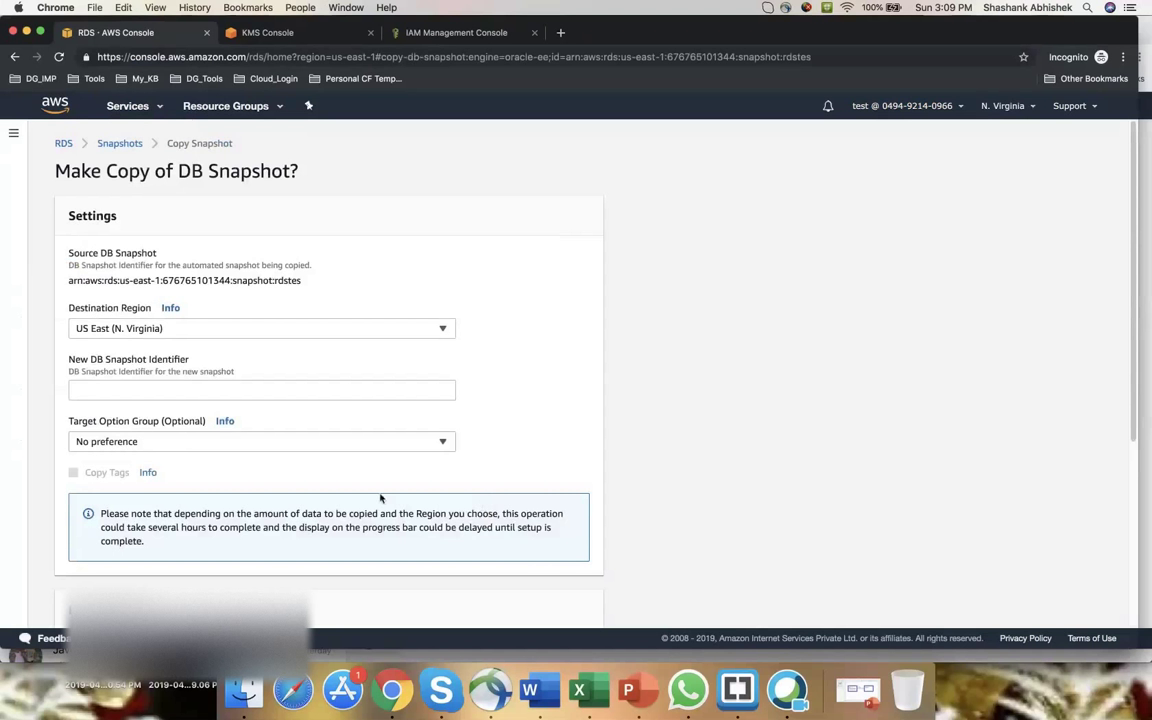
pyautogui.click(194, 392)
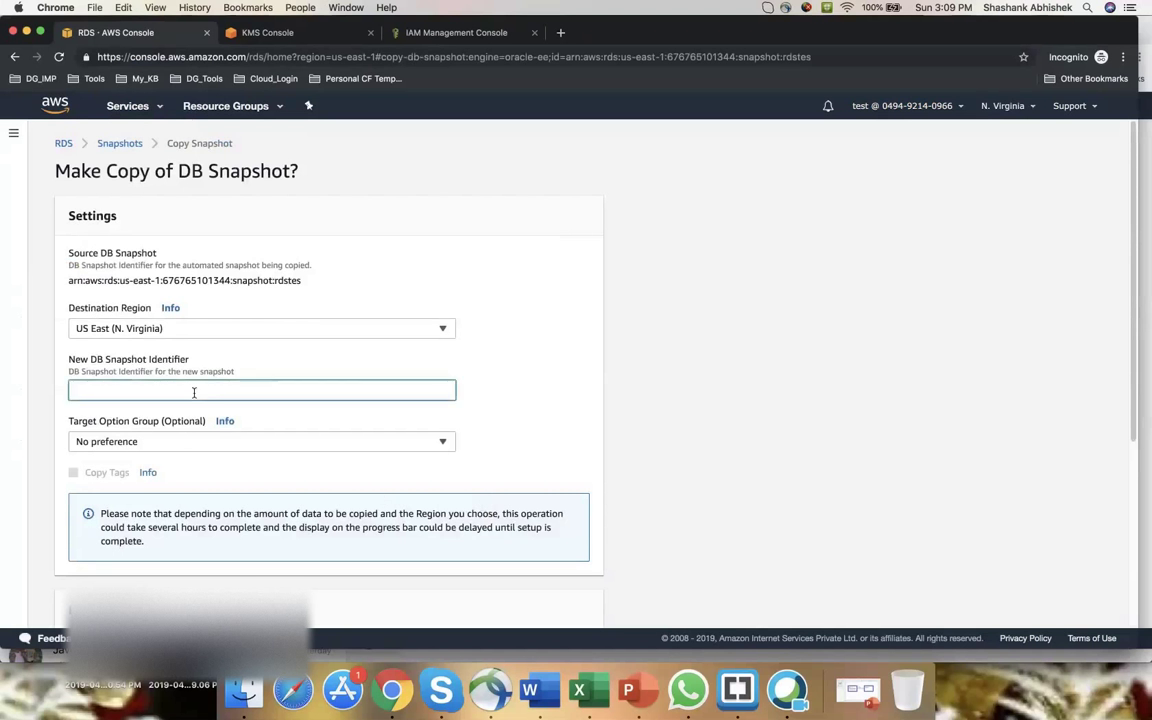
pyautogui.write('rdstest1')
pyautogui.click(263, 444)
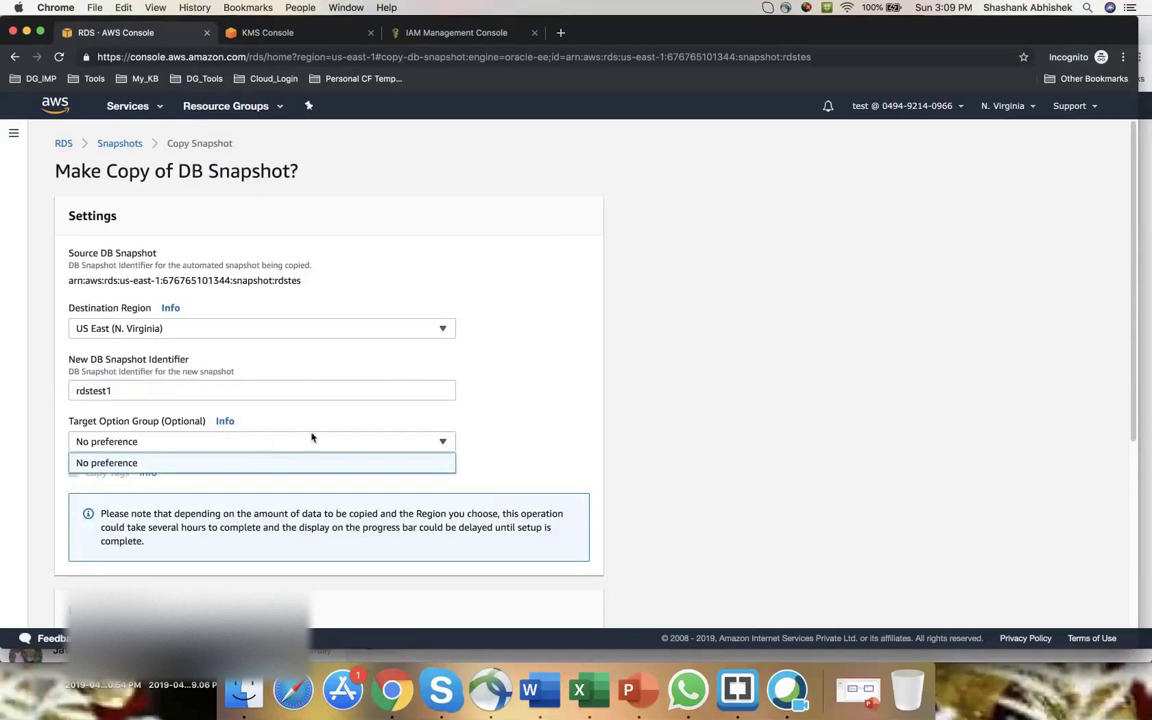
pyautogui.click(493, 418)
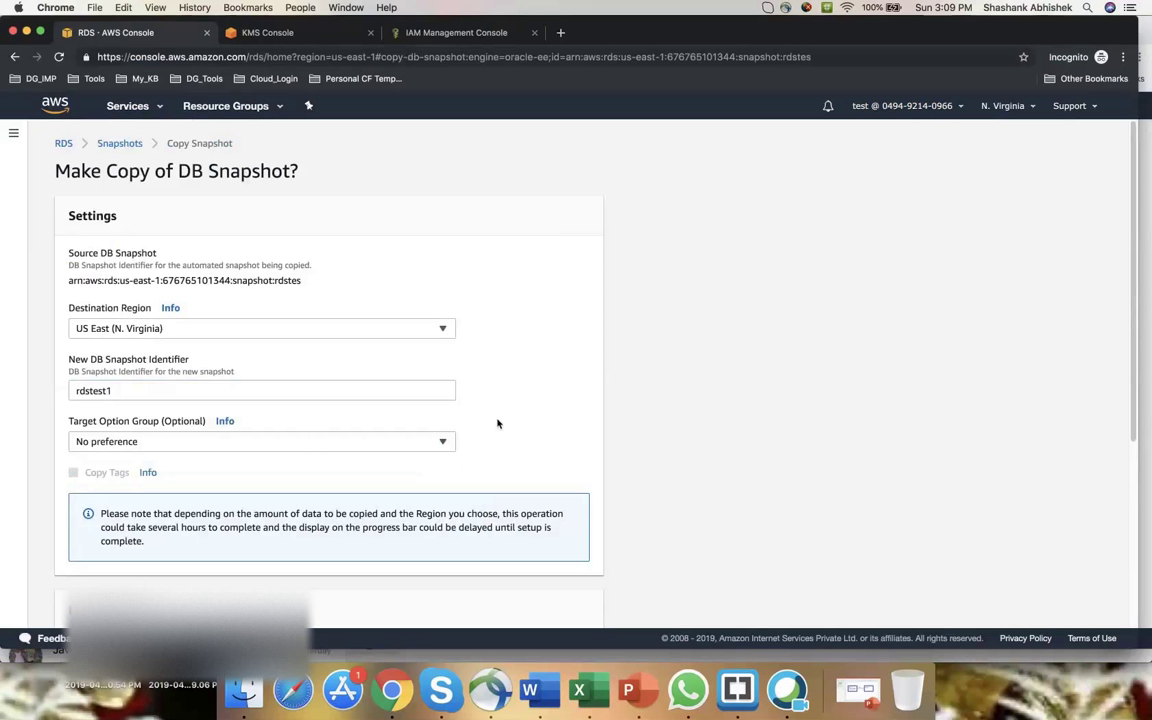
# Keep the default aws/rds master key for encryption and submit the snapshot copy.
pyautogui.scroll(-5, 498, 423)
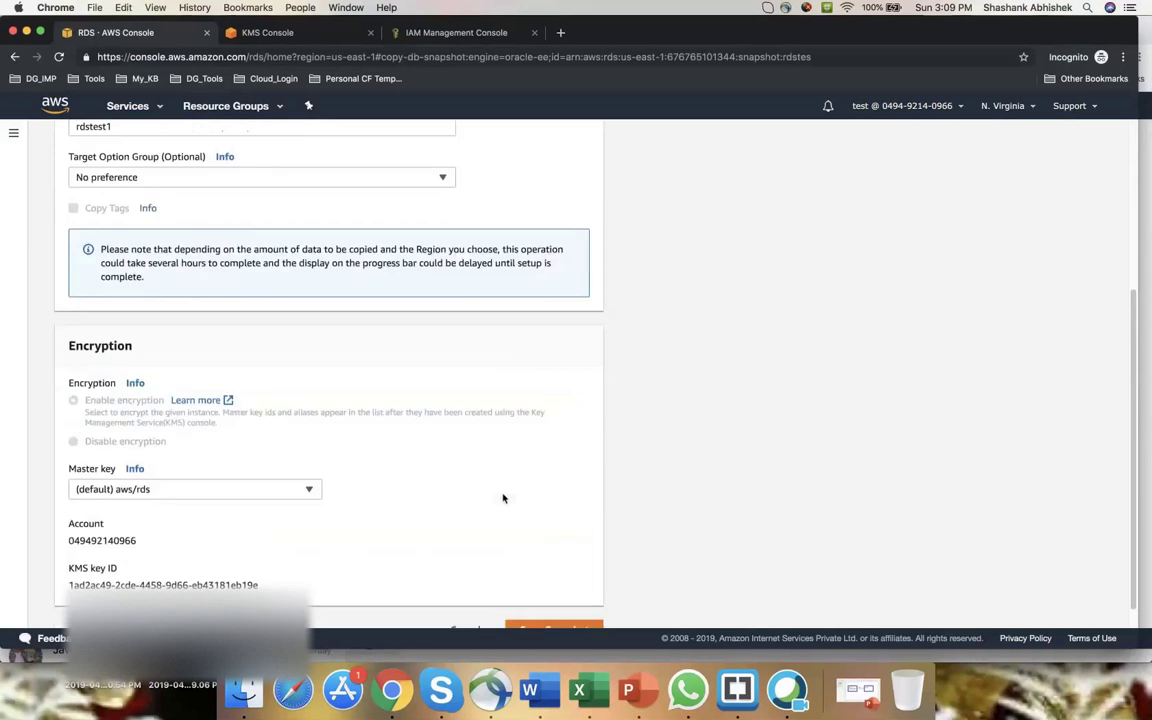
pyautogui.scroll(-1, 503, 498)
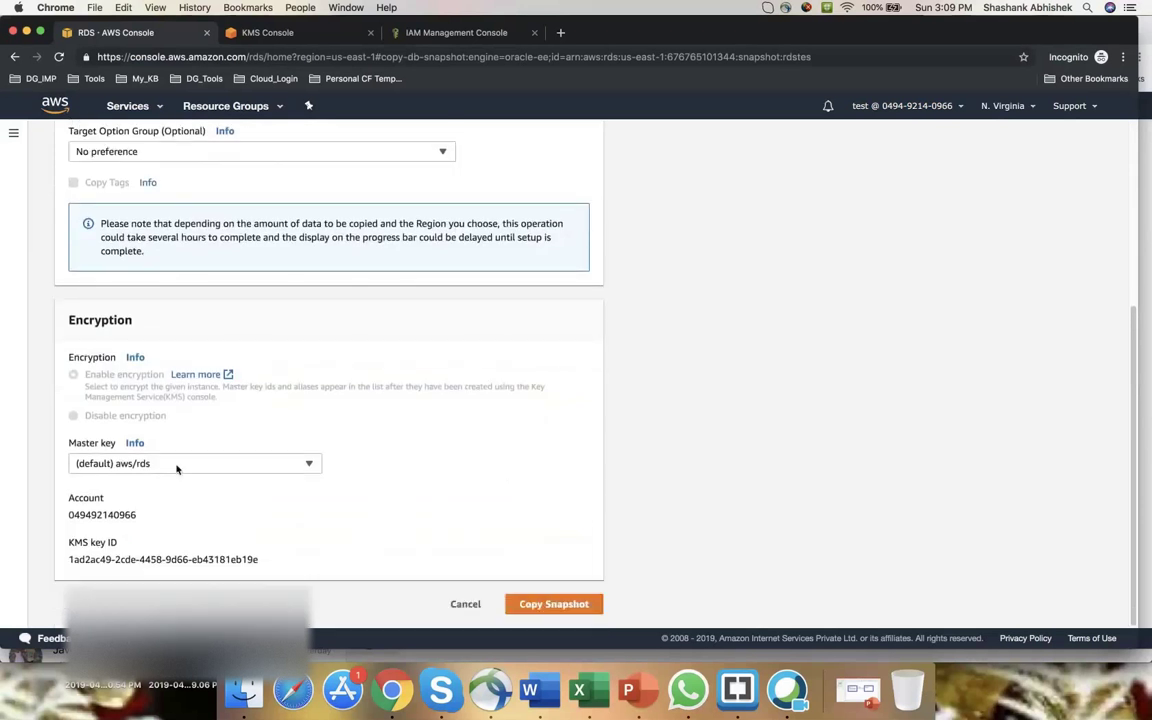
pyautogui.click(177, 466)
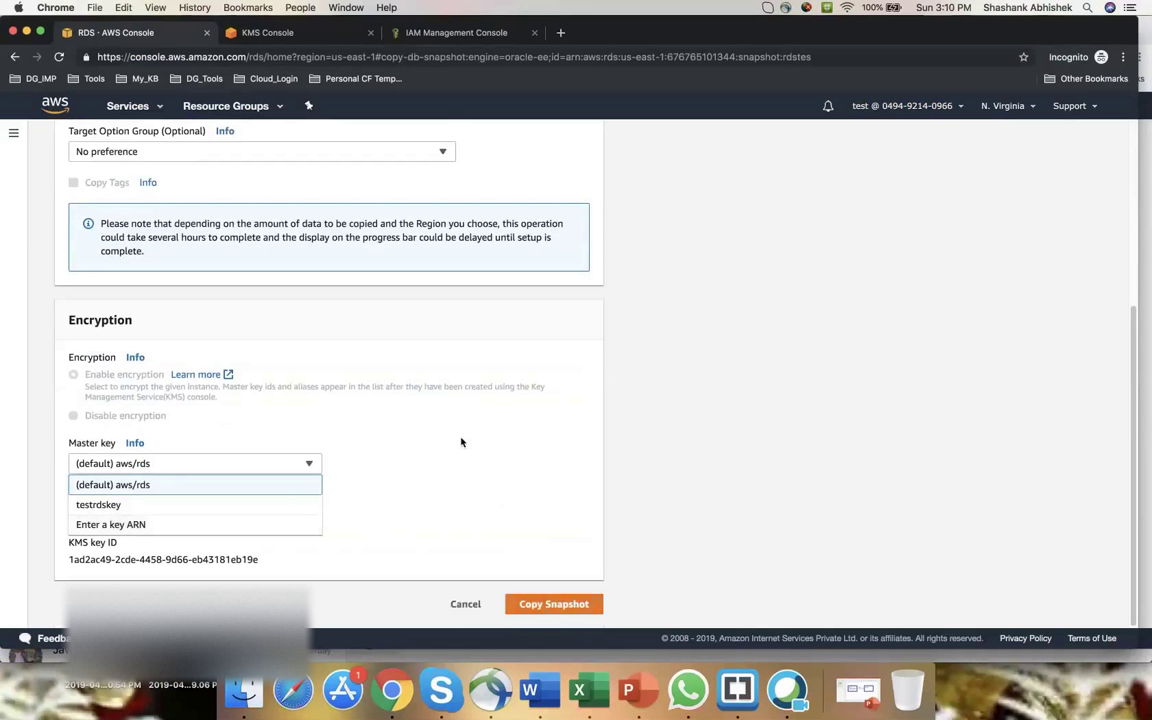
pyautogui.click(140, 484)
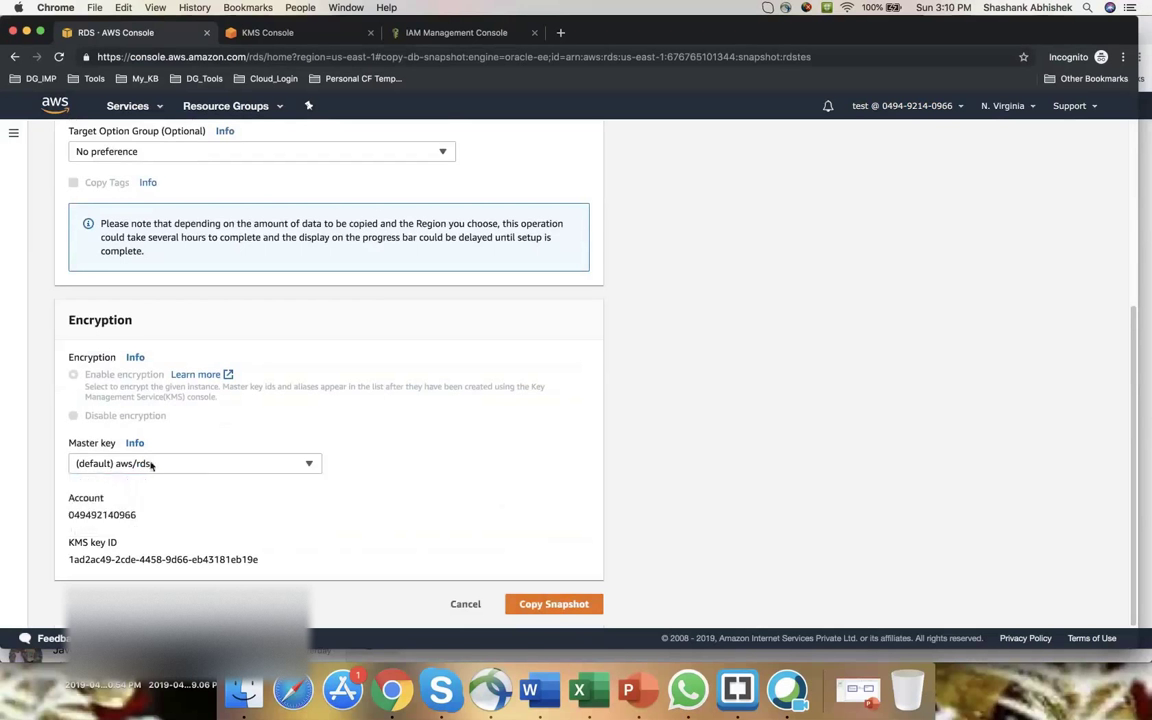
pyautogui.click(554, 604)
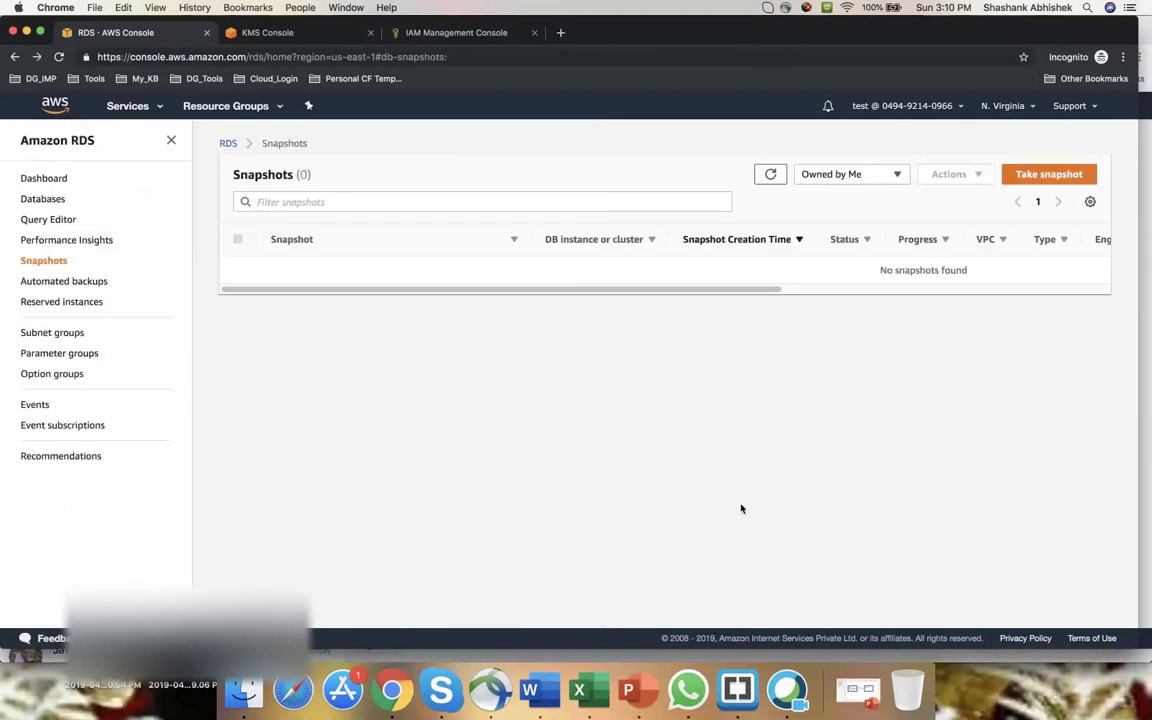
# Check the rdstest1 copy's progress, and reselect rdstes under Shared with Me to view its available actions.
pyautogui.click(895, 175)
pyautogui.click(896, 175)
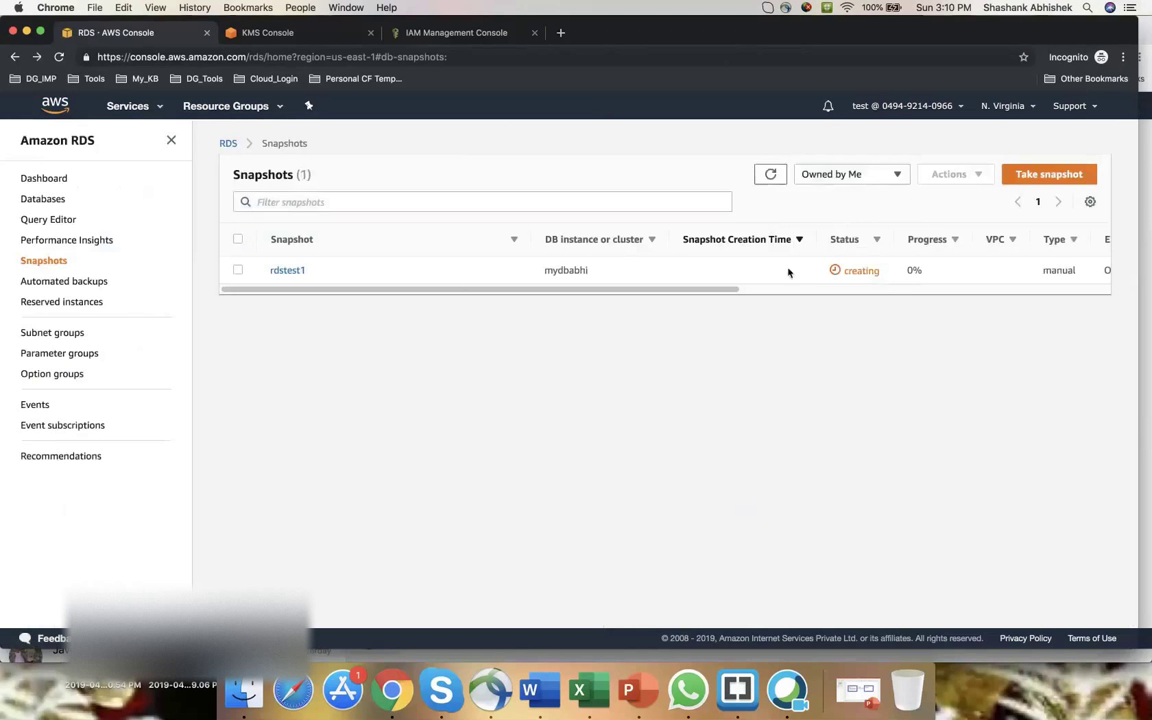
pyautogui.moveTo(933, 275); pyautogui.dragTo(548, 303)
pyautogui.click(899, 176)
pyautogui.click(850, 234)
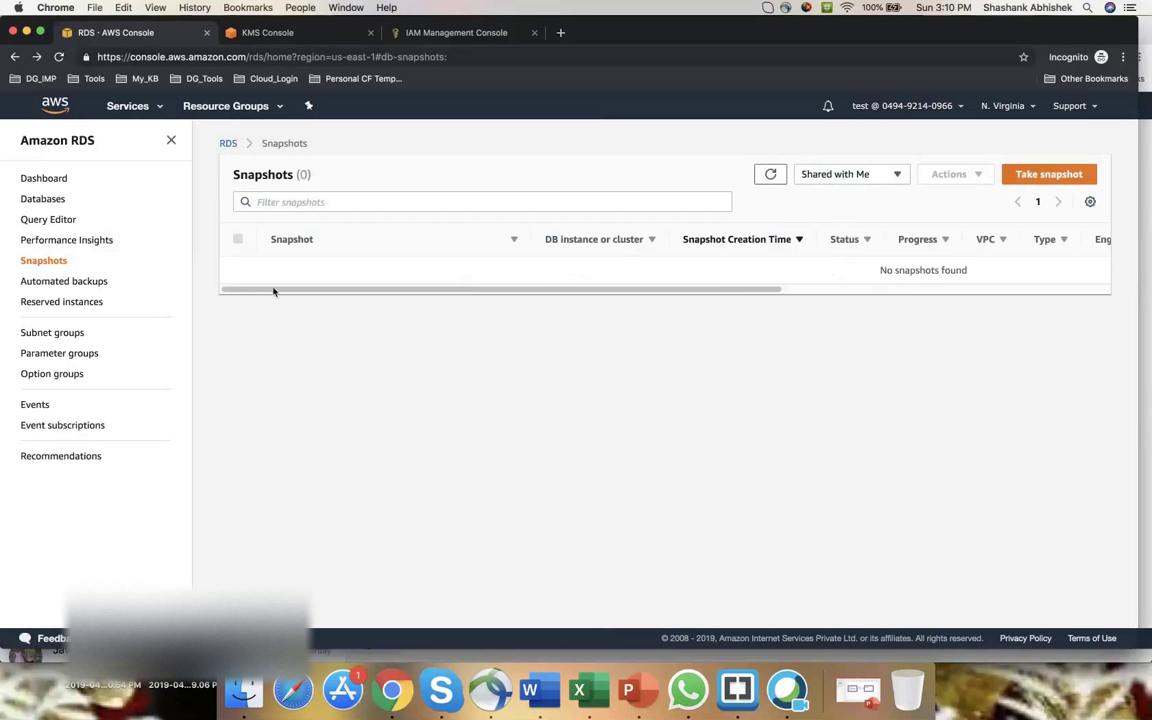
pyautogui.click(380, 262)
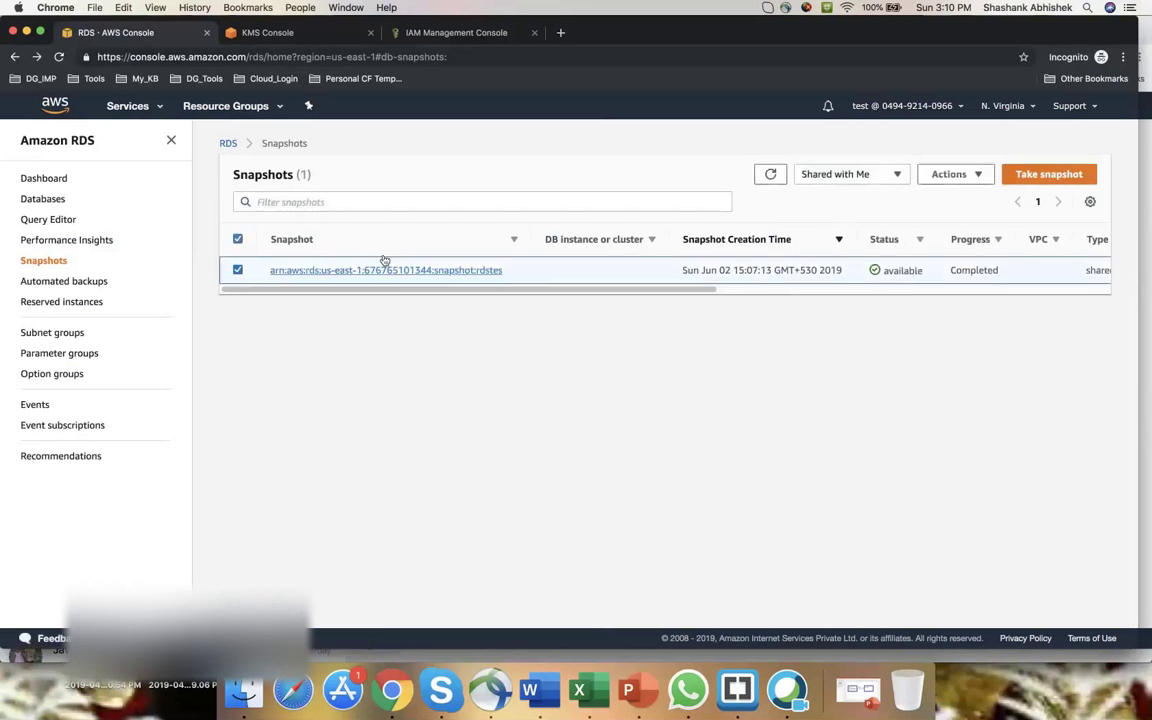
pyautogui.click(976, 174)
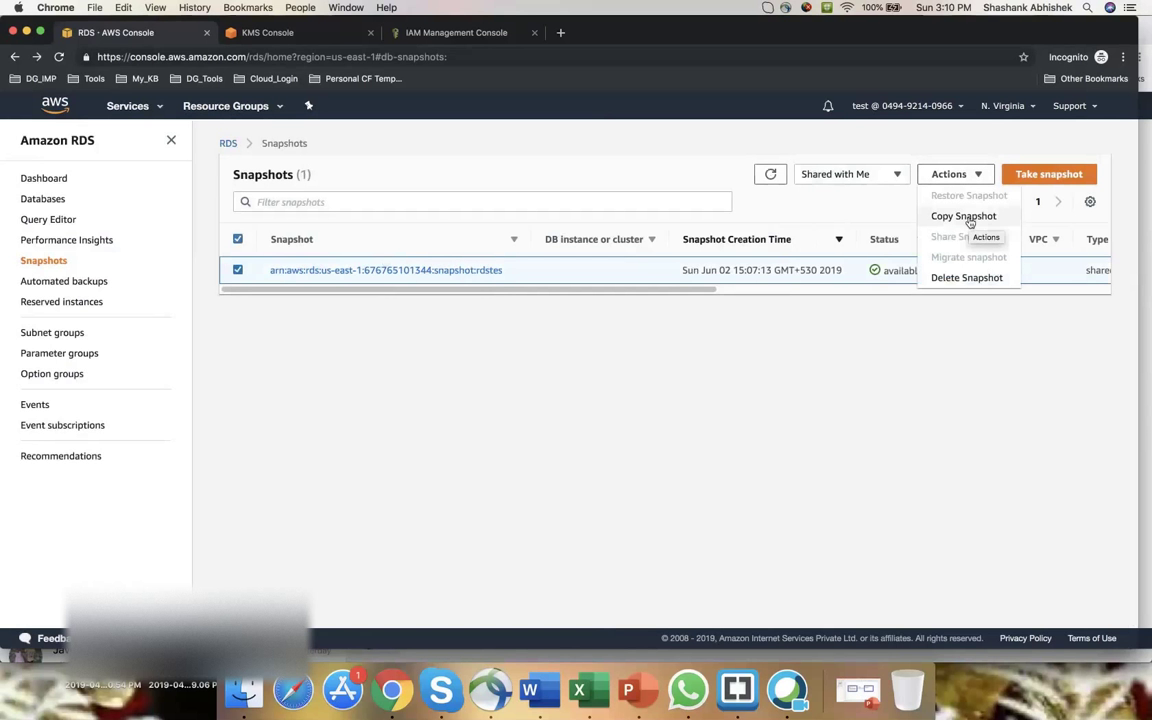
# Open the customer managed key testrdskey in KMS and examine its ARN, administrators and key users.
pyautogui.hotkey('ctrl', 'Tab')
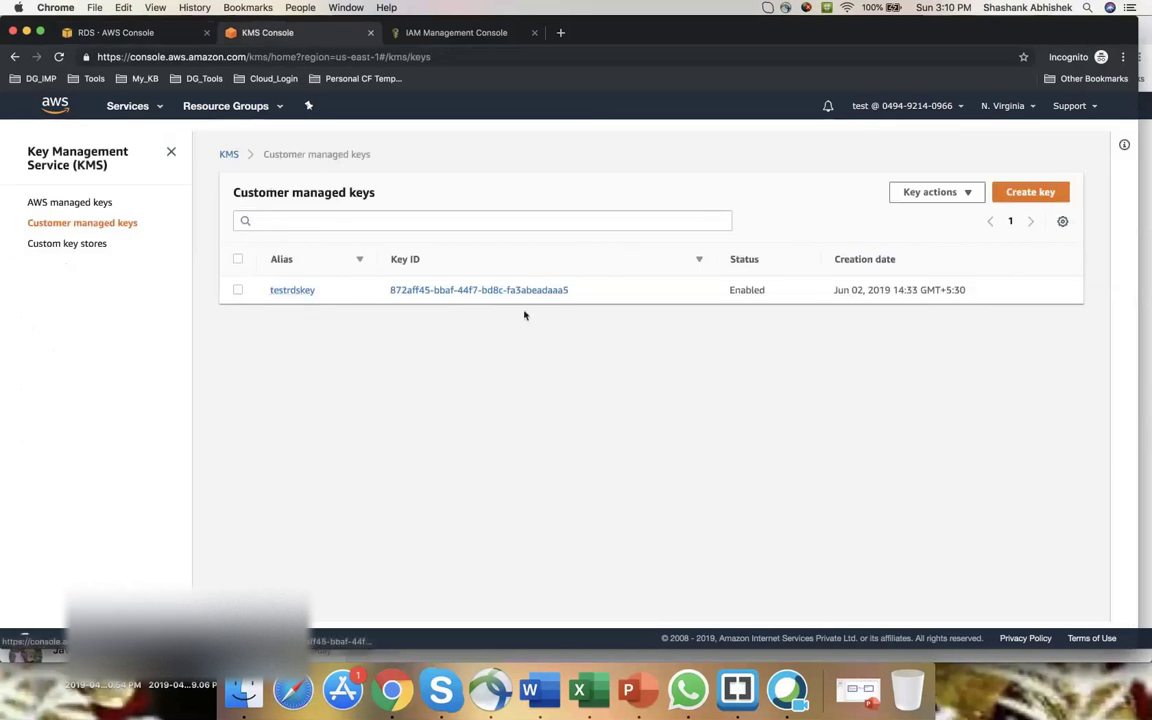
pyautogui.click(289, 290)
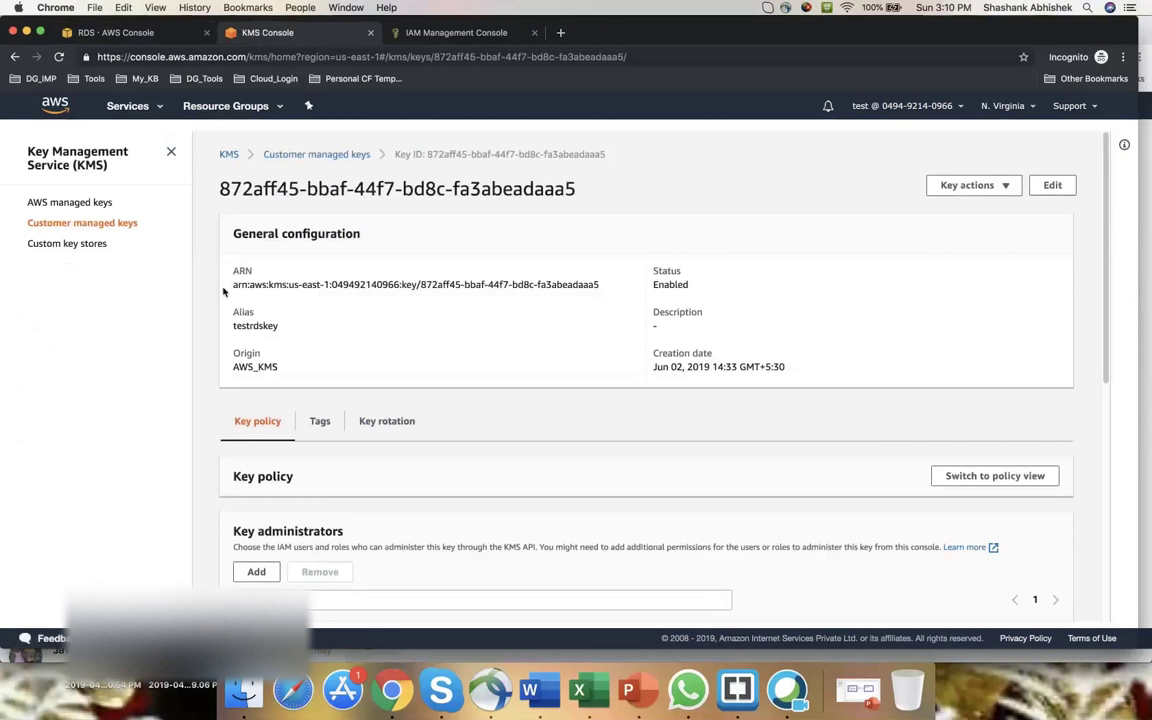
pyautogui.moveTo(332, 285); pyautogui.dragTo(398, 284)
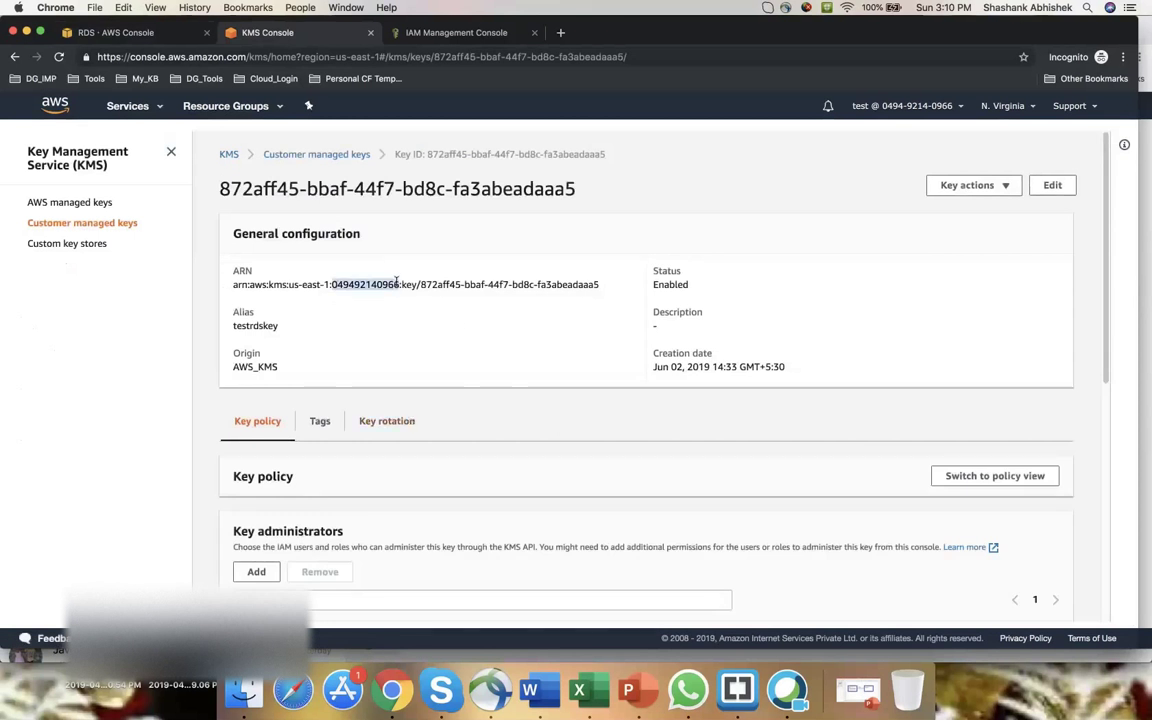
pyautogui.scroll(-5, 471, 402)
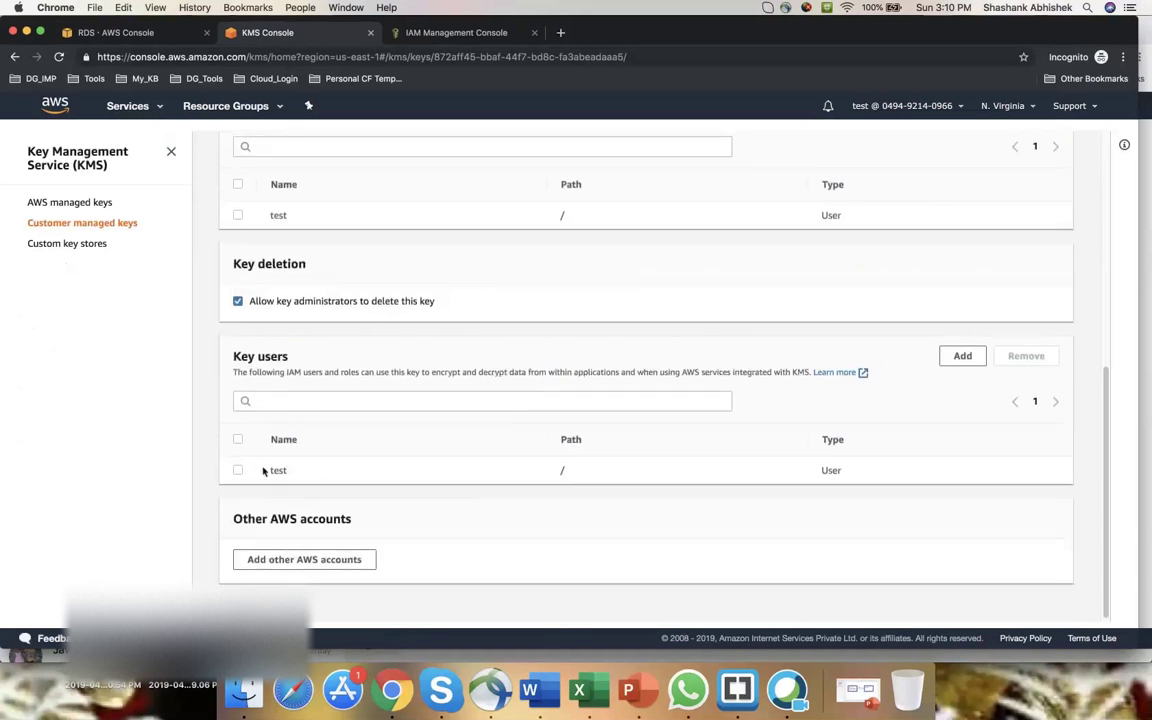
pyautogui.moveTo(270, 471); pyautogui.dragTo(295, 476)
pyautogui.scroll(5, 265, 474)
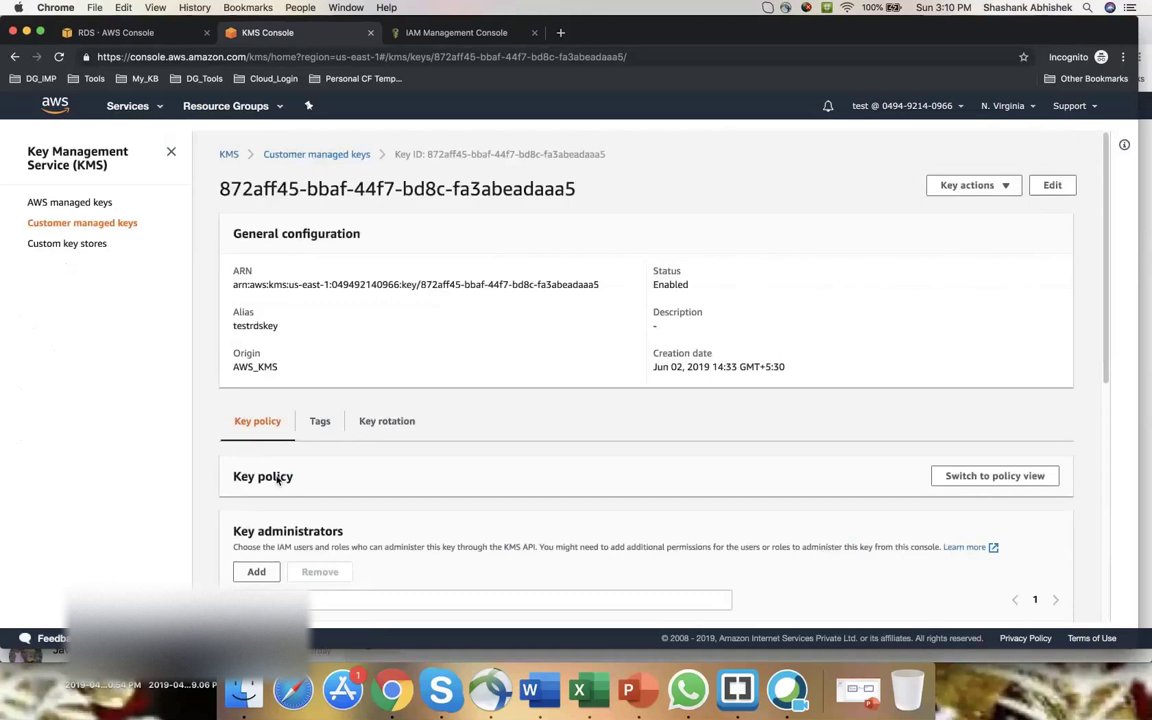
# Check the test user's attached policies in IAM, and copy the entire KMS policy JSON from the Untitled-1 file in Brackets.
pyautogui.click(428, 30)
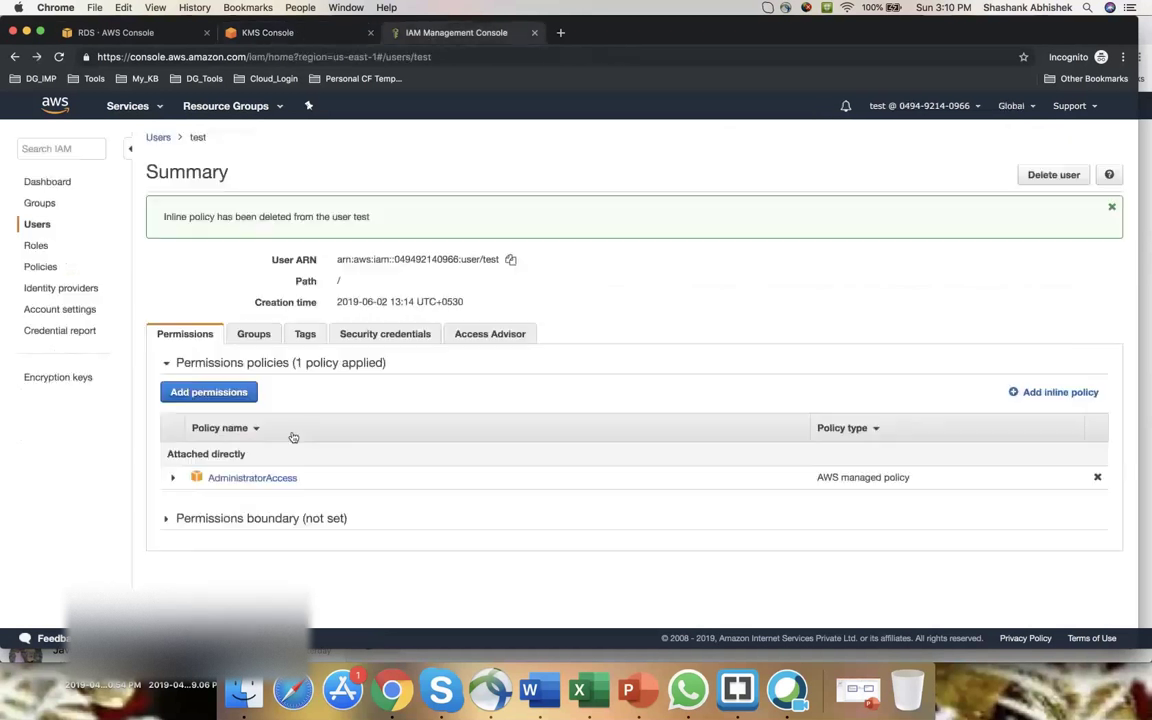
pyautogui.moveTo(298, 478); pyautogui.dragTo(201, 482)
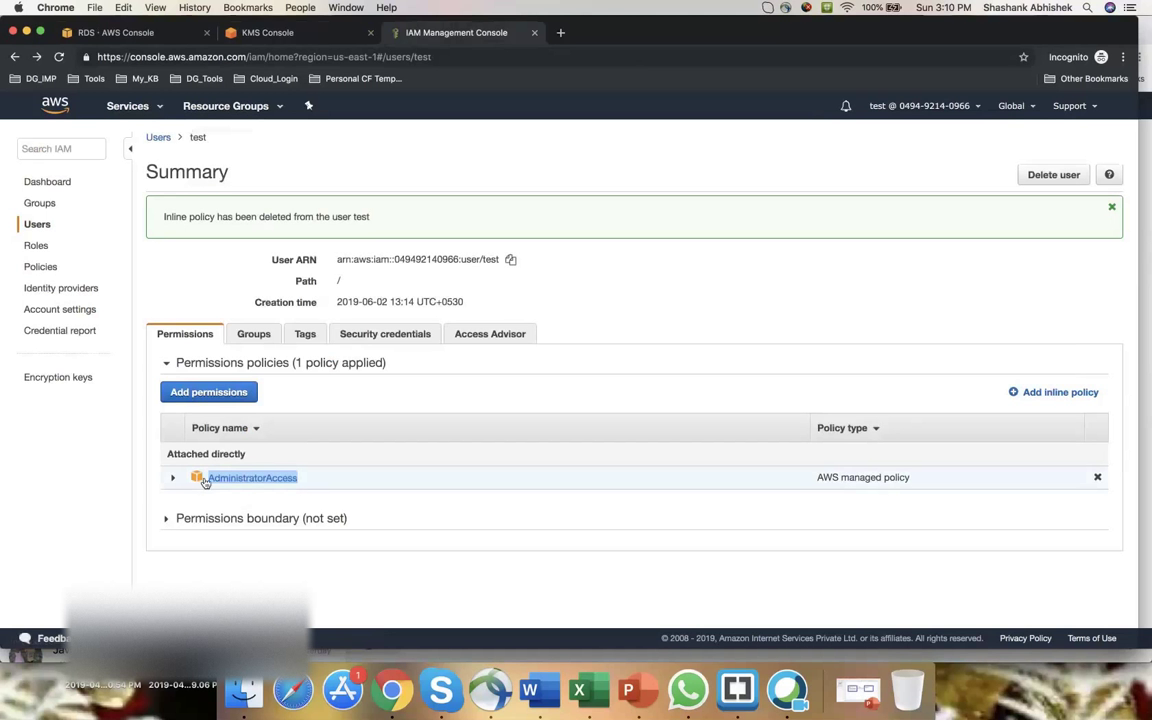
pyautogui.click(737, 690)
pyautogui.press('super+a')
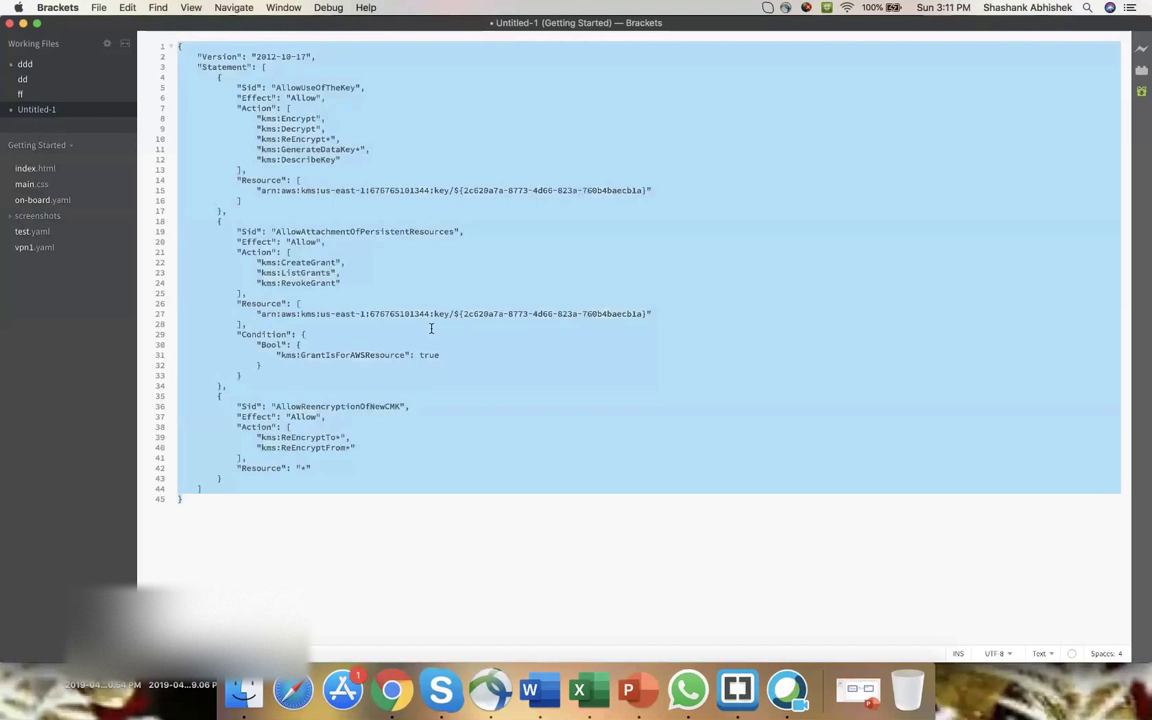
pyautogui.press('super+Tab')
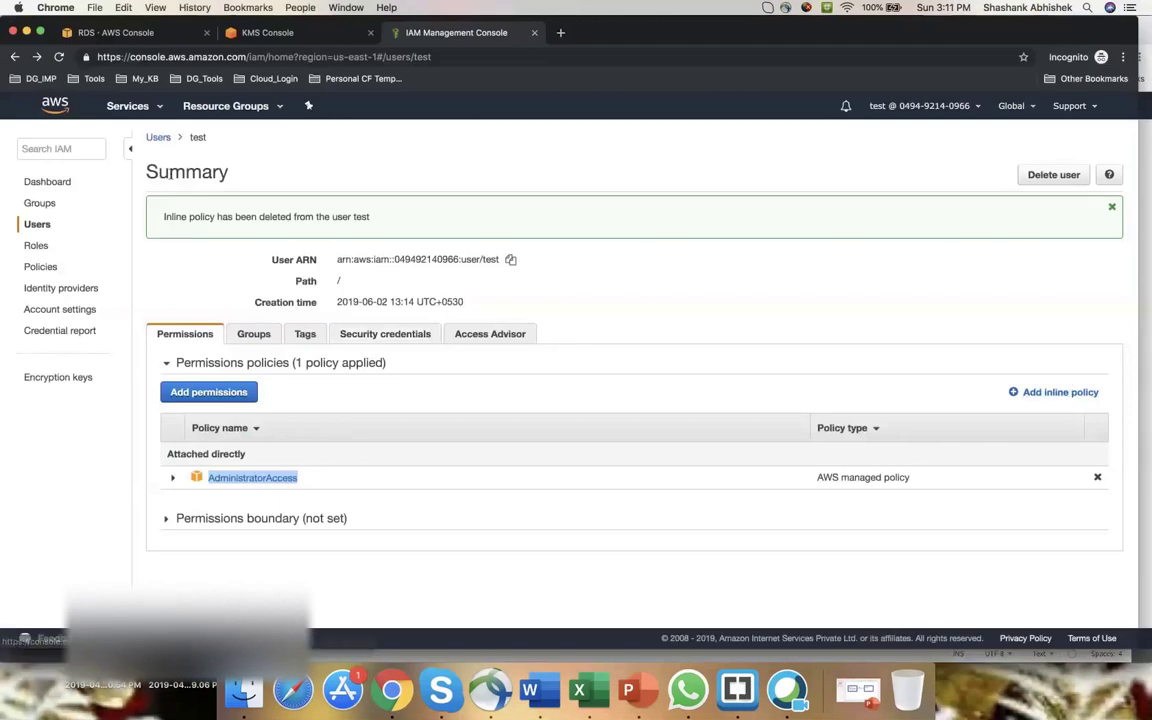
# Start an inline policy for the test user, replace its JSON with the copied KMS policy, and proceed to review.
pyautogui.click(1066, 394)
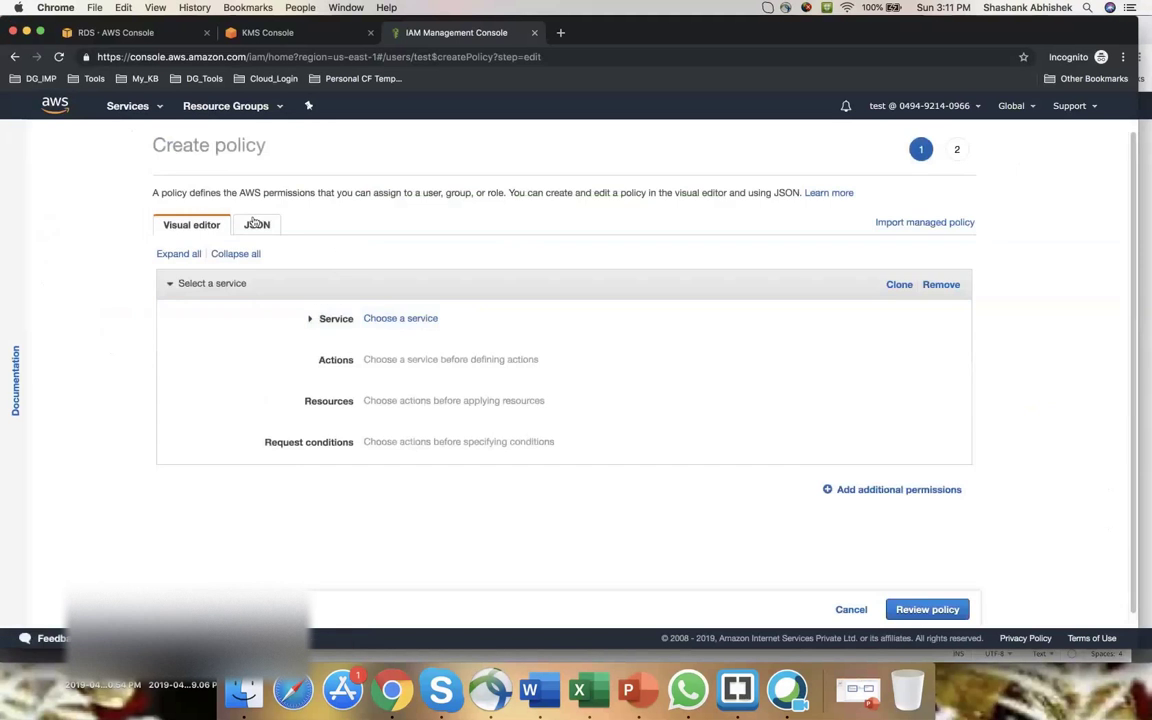
pyautogui.click(256, 224)
pyautogui.press('super+a')
pyautogui.press('super+v')
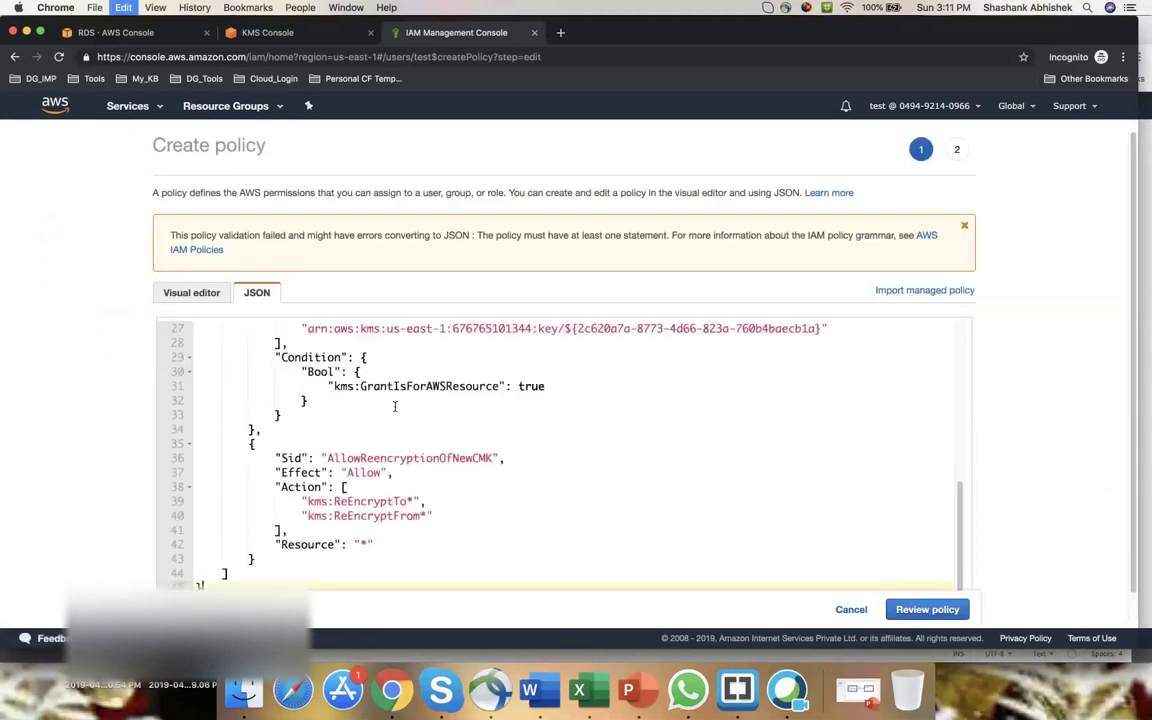
pyautogui.click(927, 609)
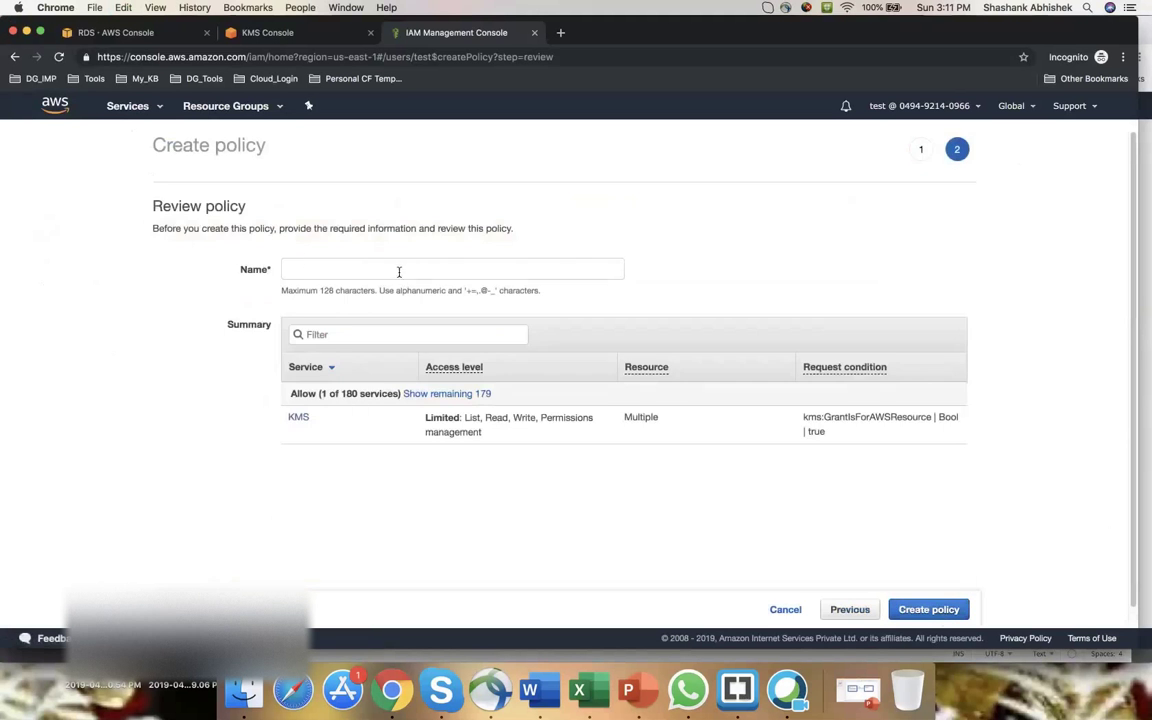
# Review the KMS access levels in the policy summary, name the policy testrds, and create it.
pyautogui.moveTo(321, 440); pyautogui.dragTo(282, 423)
pyautogui.moveTo(464, 419); pyautogui.dragTo(596, 428)
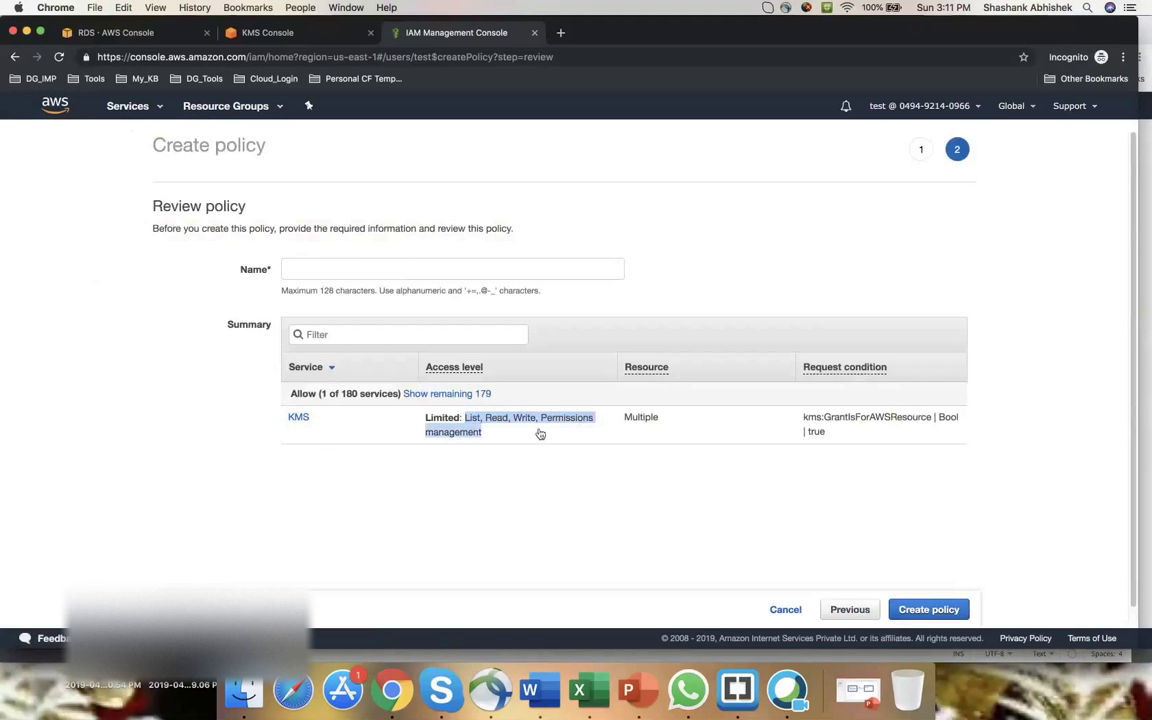
pyautogui.click(321, 269)
pyautogui.write('testrds')
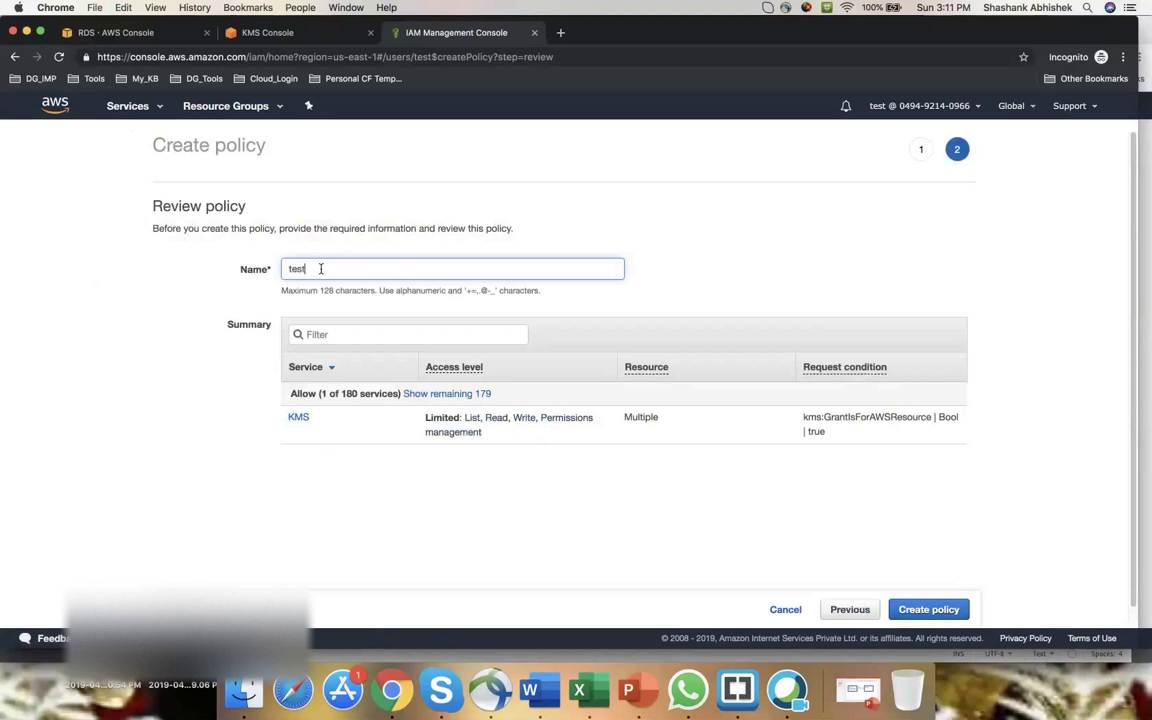
pyautogui.click(928, 610)
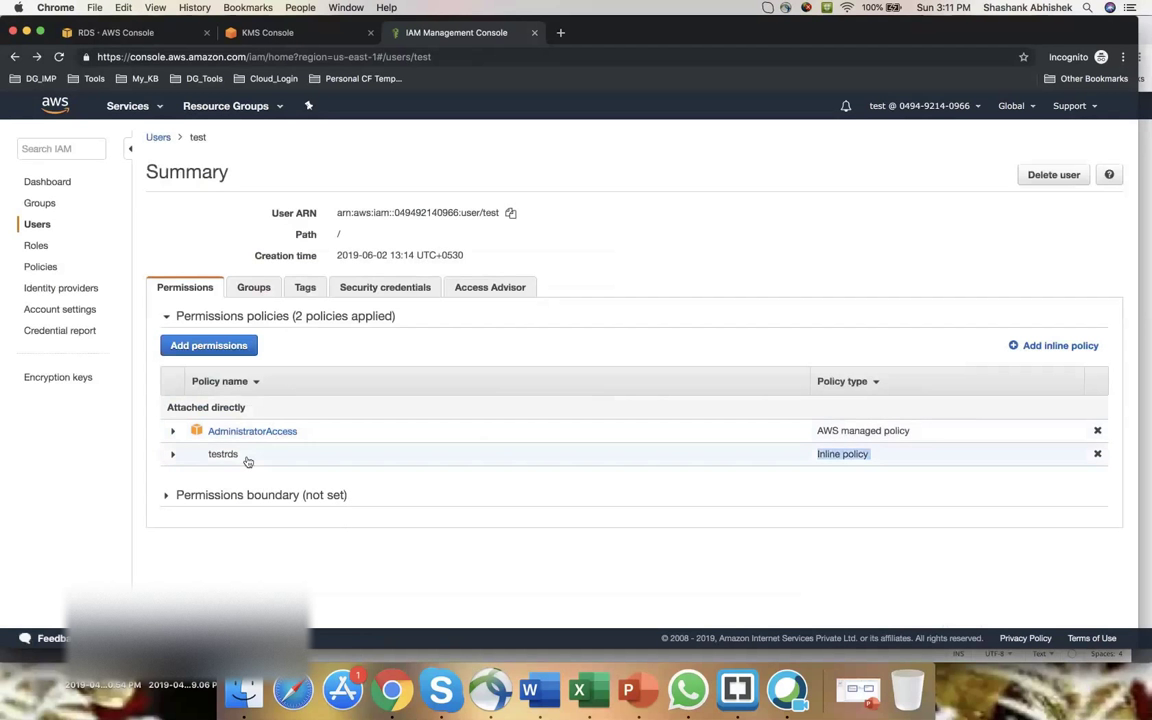
# Expand the testrds inline policy and examine its JSON, including the account and key ID in the resource ARN.
pyautogui.click(175, 456)
pyautogui.scroll(-2, 300, 500)
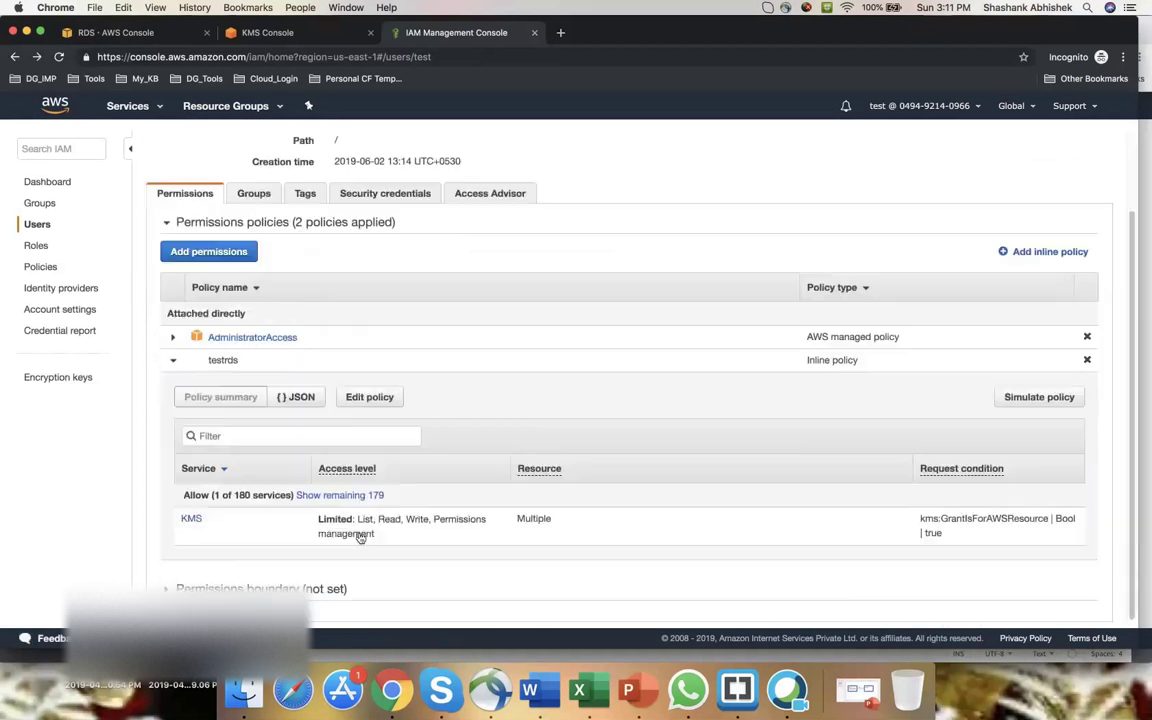
pyautogui.click(305, 397)
pyautogui.scroll(-3, 609, 540)
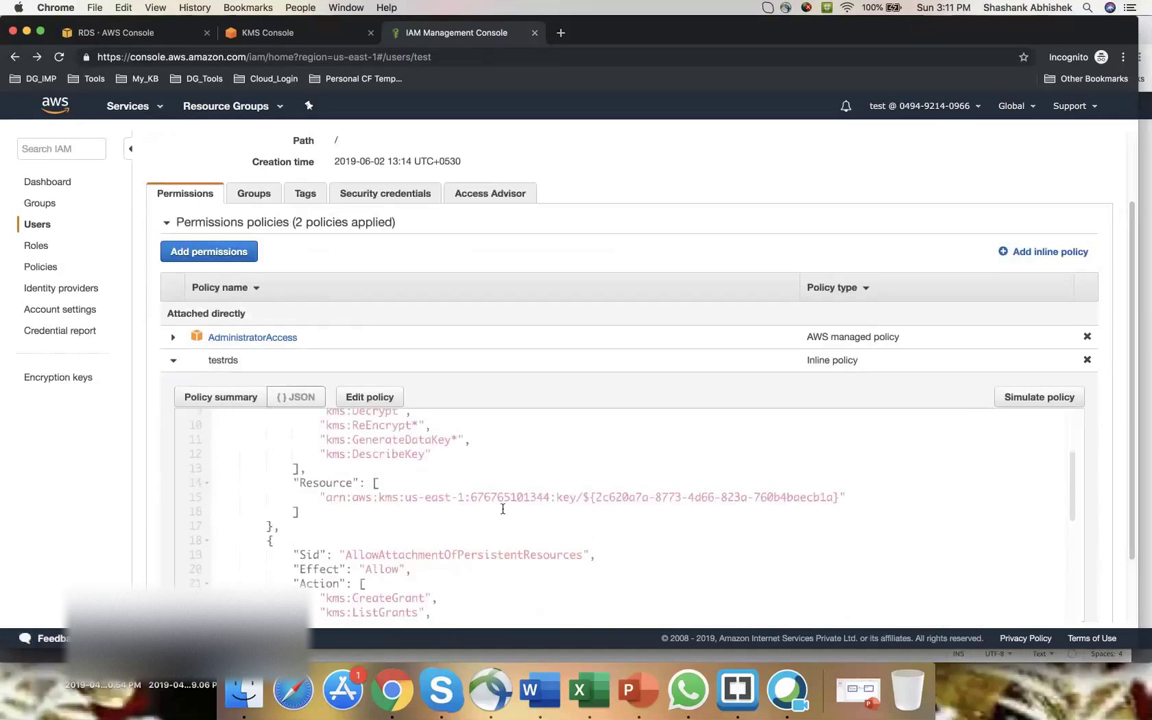
pyautogui.moveTo(472, 497); pyautogui.dragTo(596, 497)
pyautogui.click(596, 497)
# Return to the source account's KMS customer managed keys and highlight the rdstest key's alias and key ID.
pyautogui.click(27, 32)
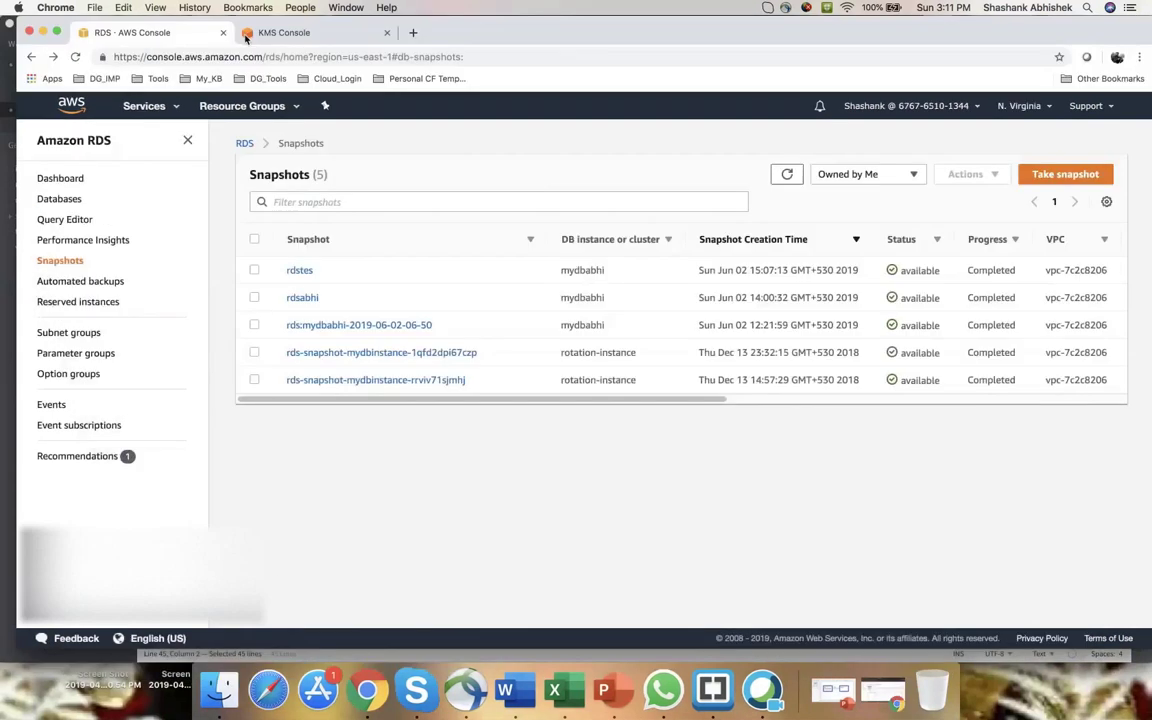
pyautogui.click(290, 32)
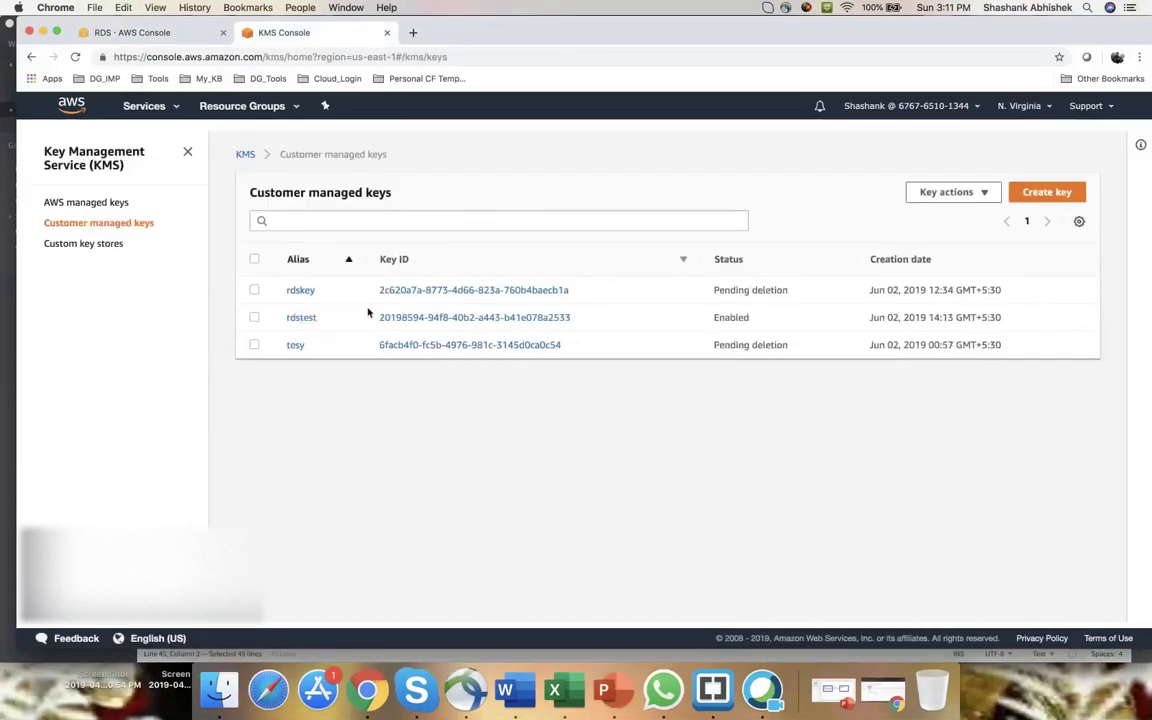
pyautogui.moveTo(283, 317); pyautogui.dragTo(325, 320)
pyautogui.moveTo(591, 320); pyautogui.dragTo(378, 318)
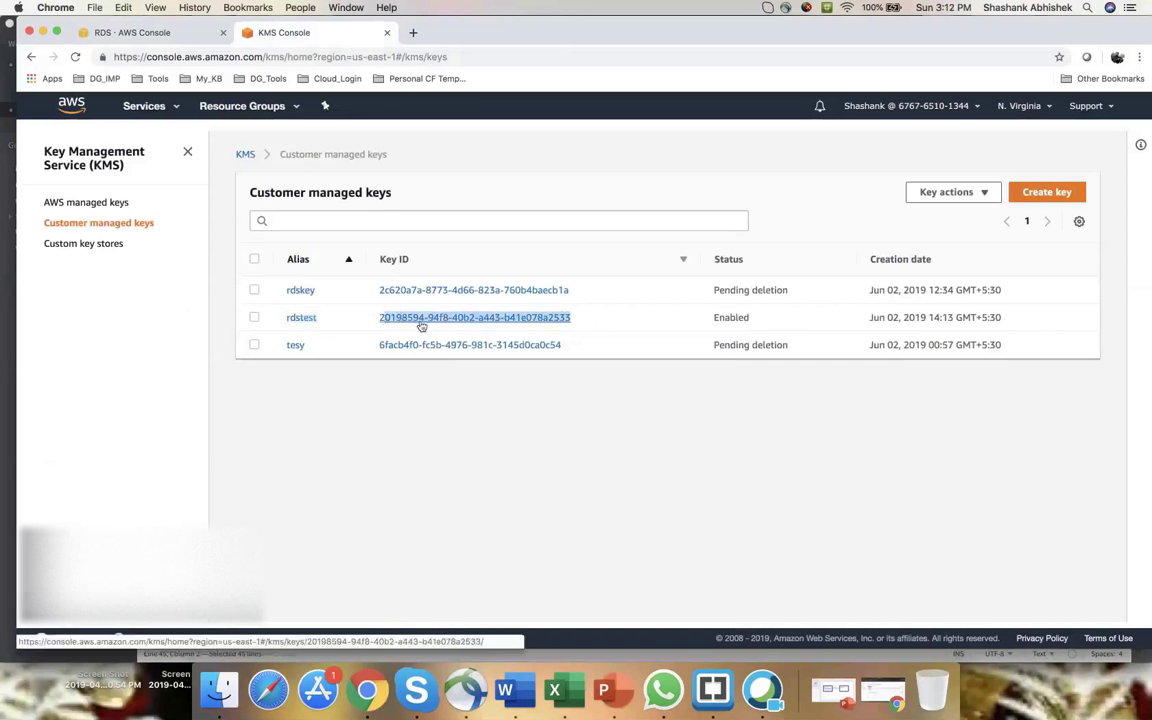
# Compare the key ID in the testrds policy with the source account's KMS keys and copy the rdstest key ID.
pyautogui.click(895, 692)
pyautogui.moveTo(596, 497); pyautogui.dragTo(805, 497)
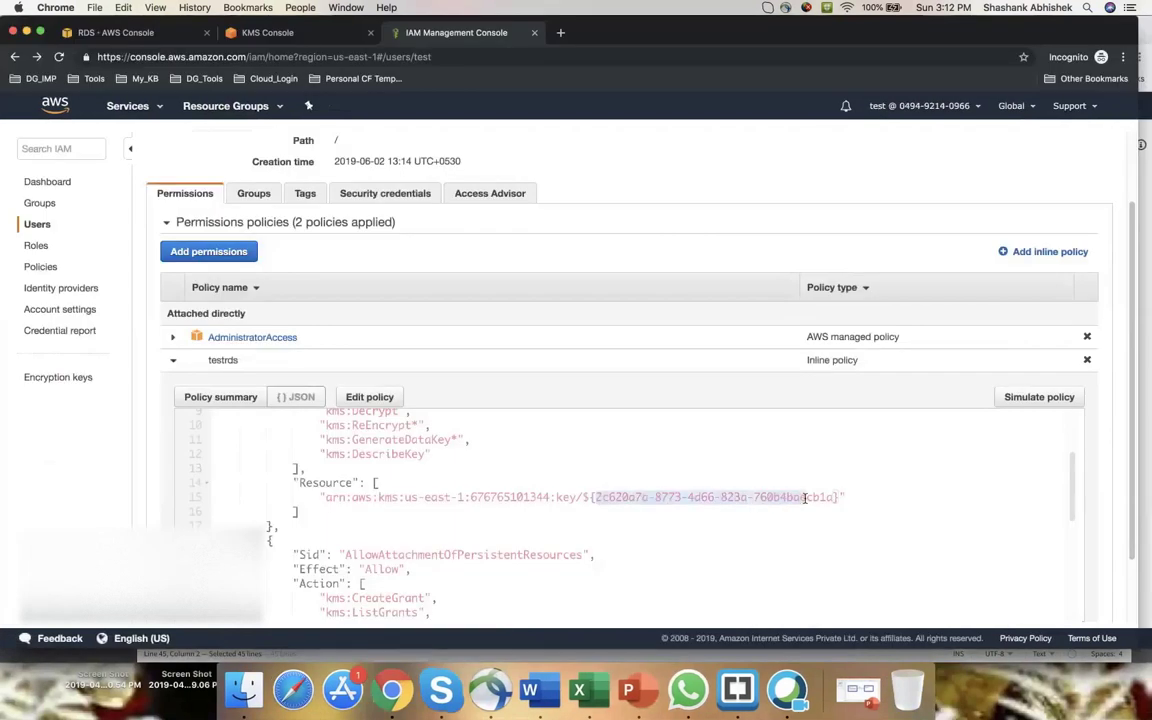
pyautogui.click(26, 33)
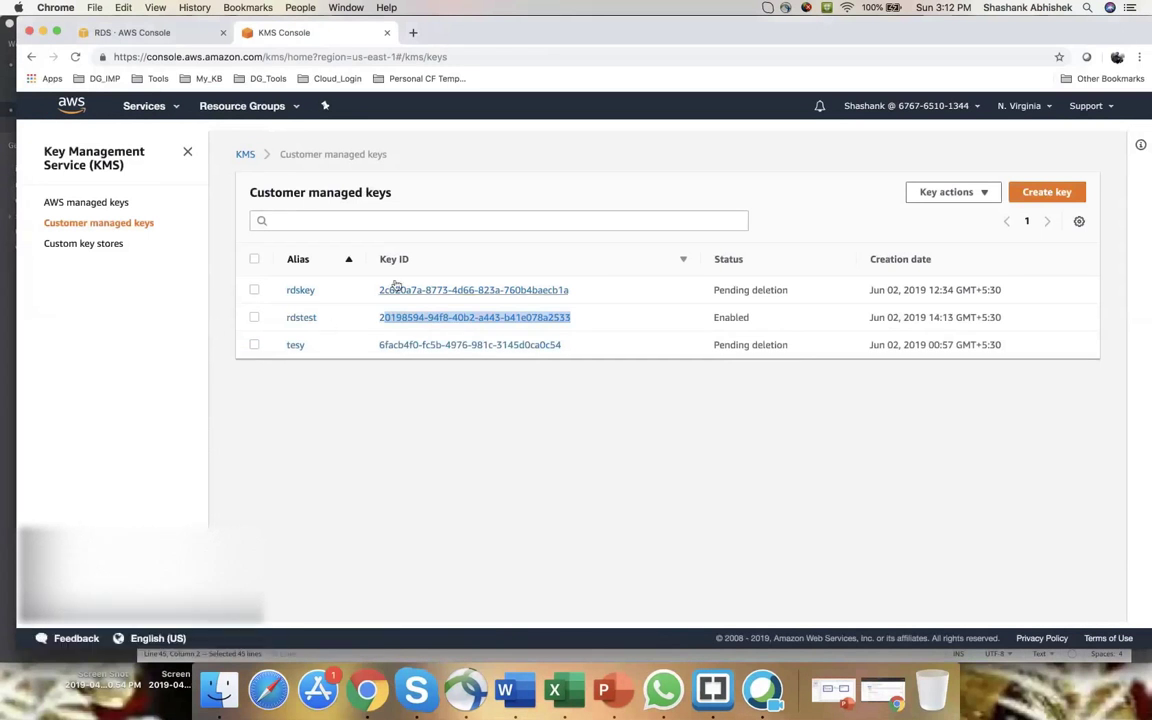
pyautogui.moveTo(607, 298); pyautogui.dragTo(465, 290)
pyautogui.moveTo(437, 290); pyautogui.dragTo(792, 290)
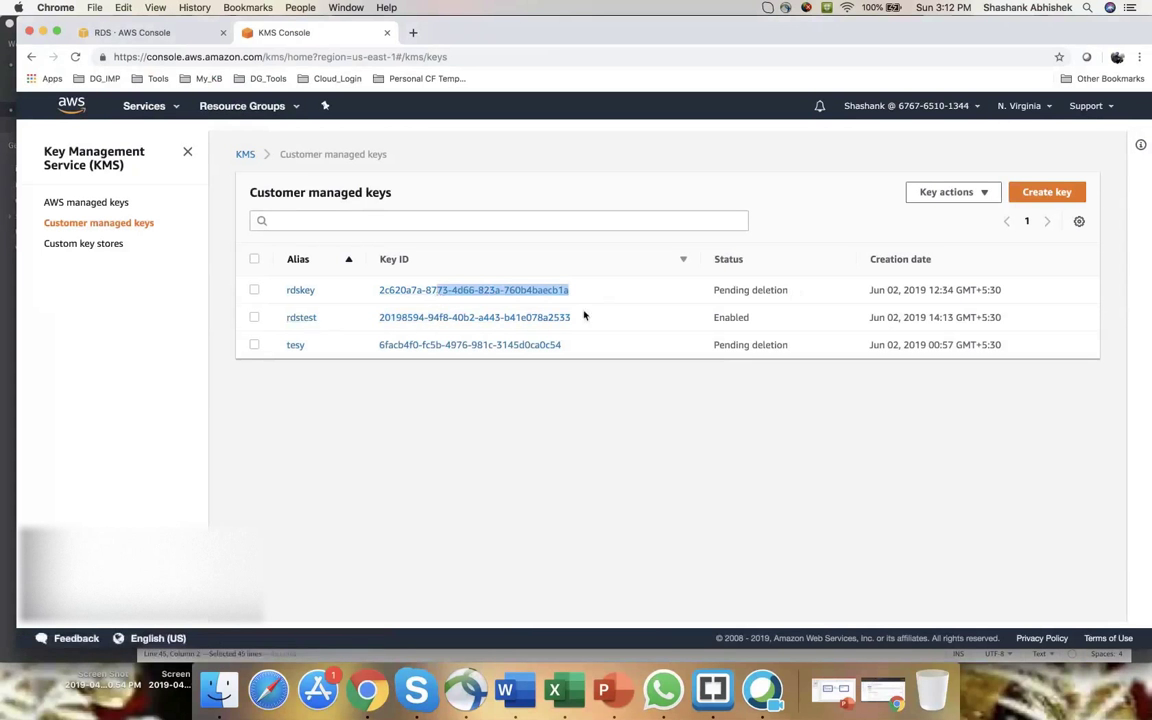
pyautogui.moveTo(586, 316); pyautogui.dragTo(381, 318)
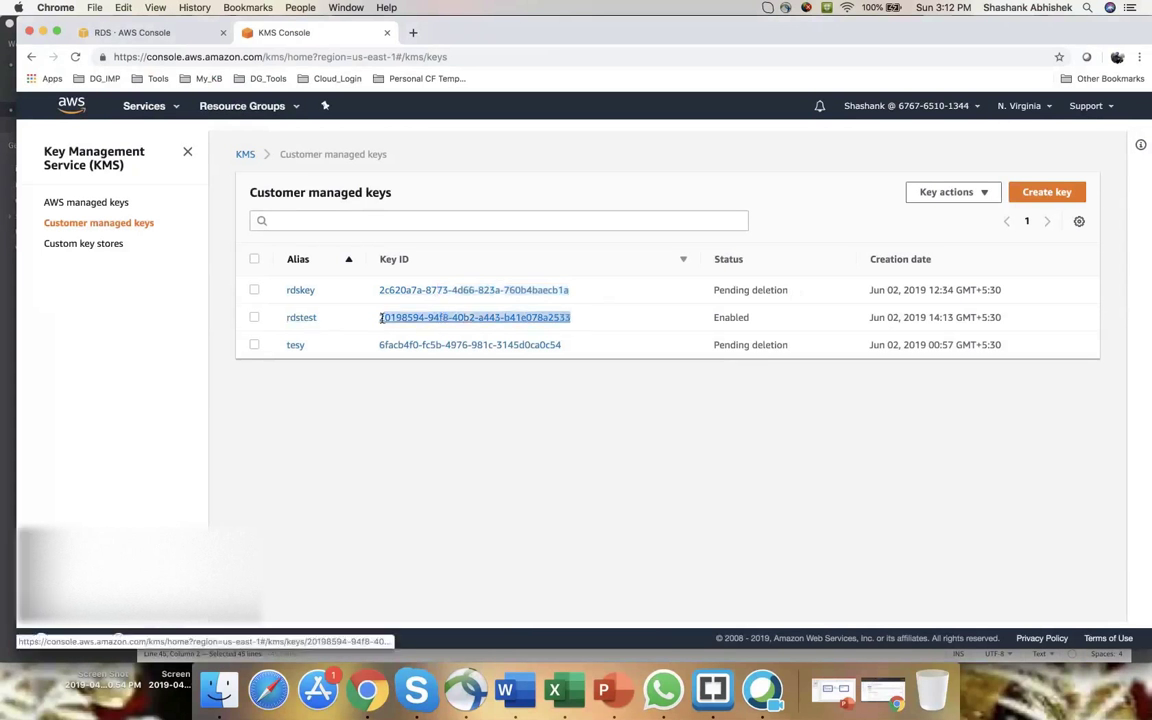
pyautogui.press('super+c')
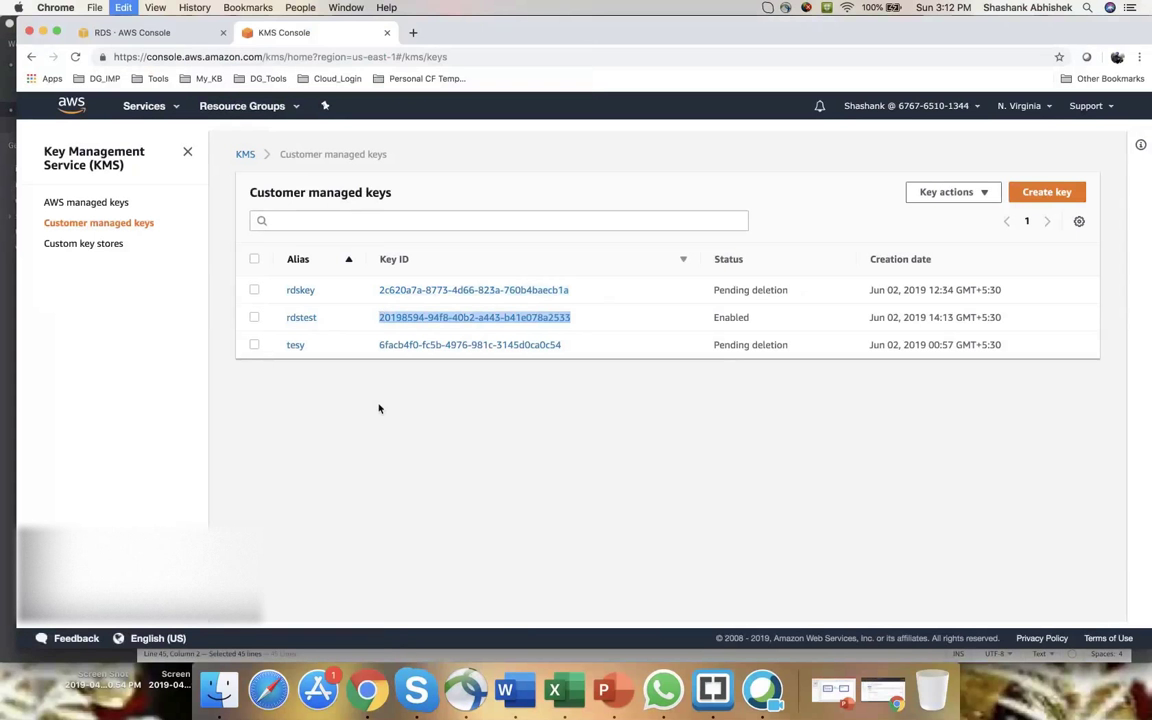
# Edit the testrds policy as JSON and replace the key ID in the AllowUseOfTheKey resource ARN with the copied rdstest key ID.
pyautogui.click(880, 688)
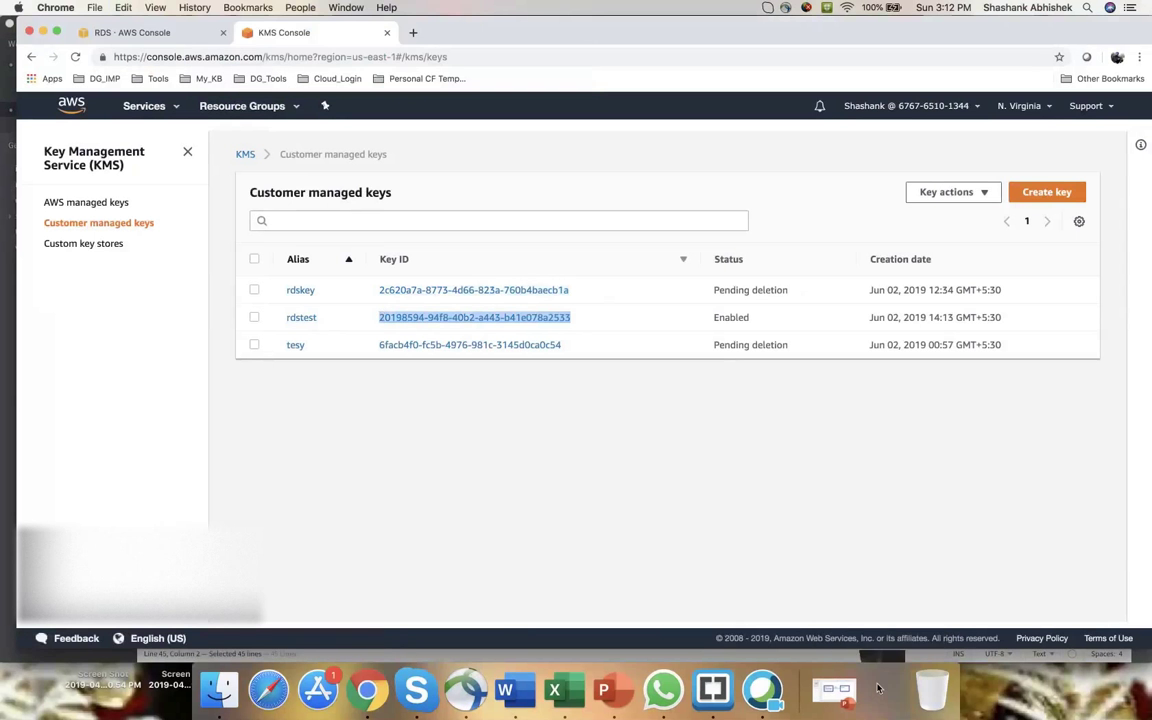
pyautogui.scroll(-2, 378, 405)
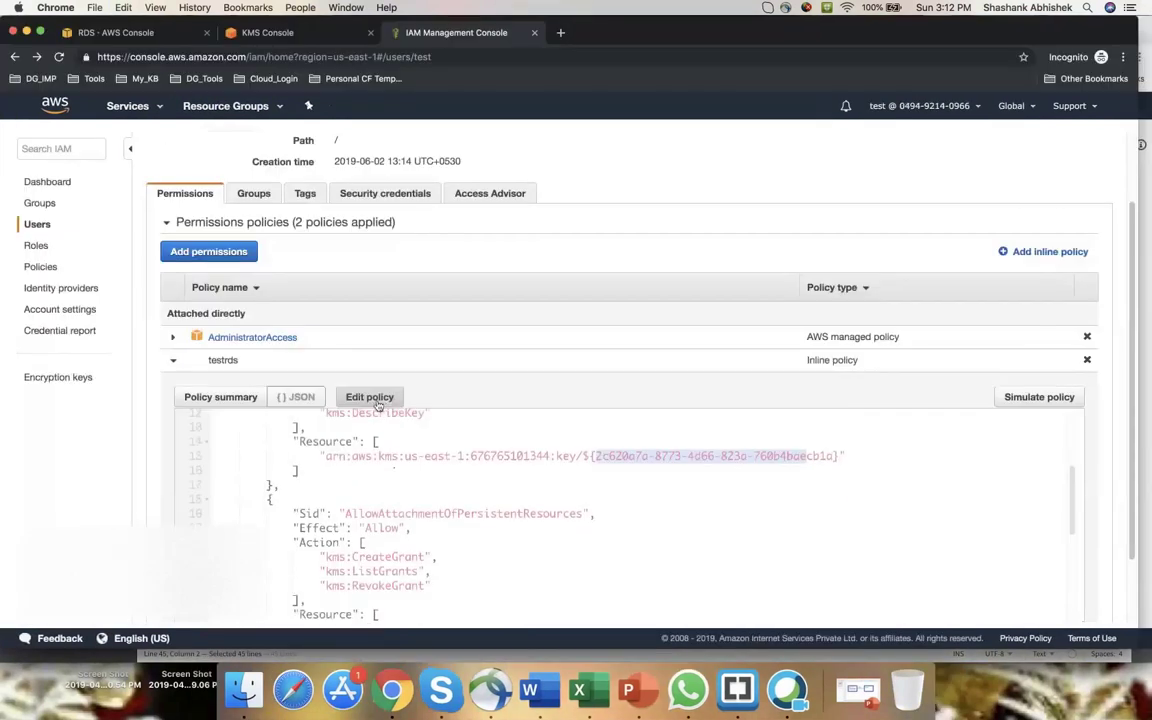
pyautogui.click(370, 398)
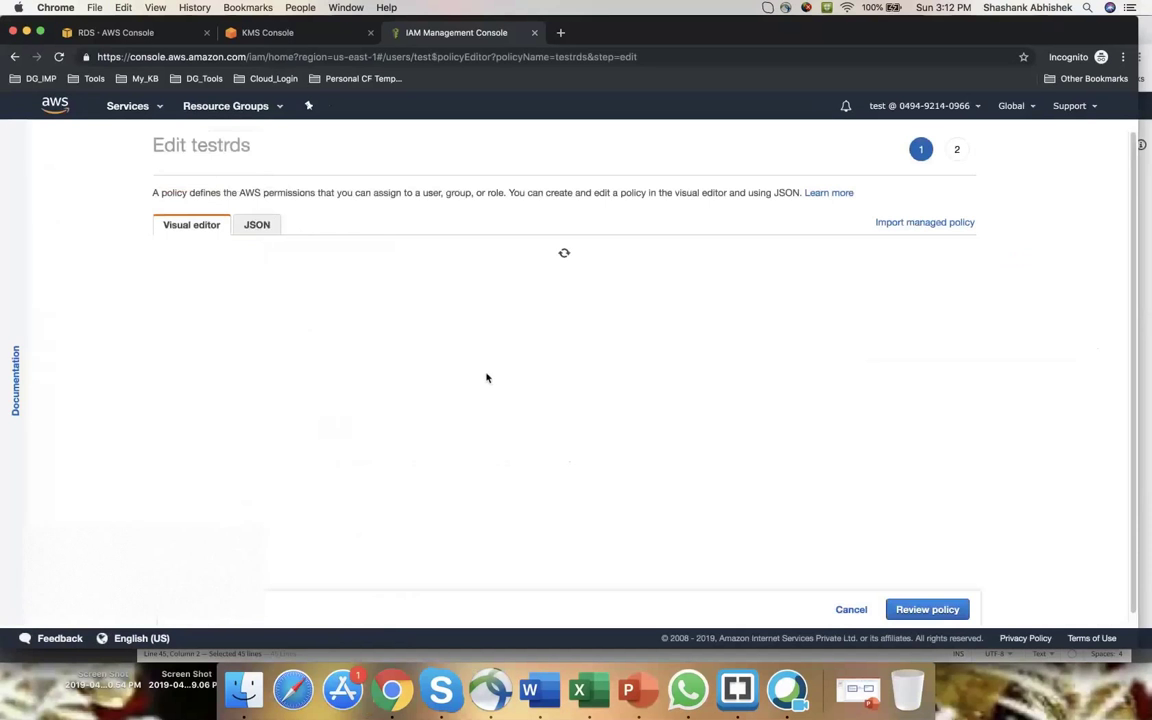
pyautogui.scroll(-1, 254, 268)
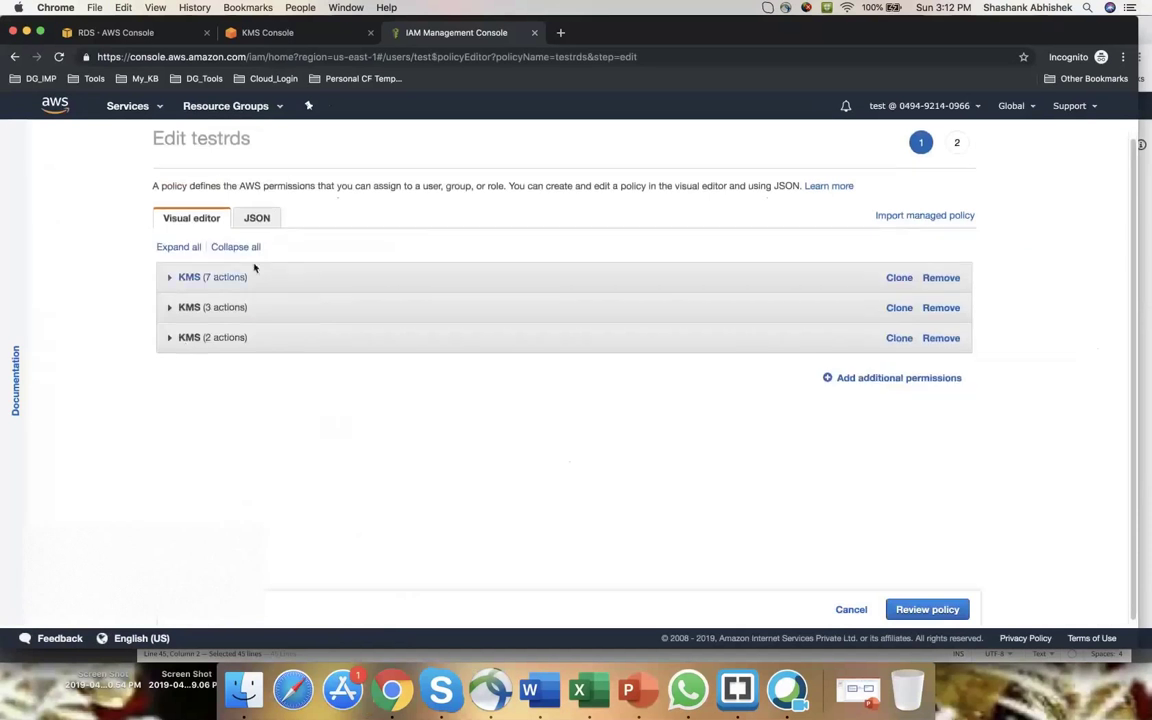
pyautogui.click(256, 218)
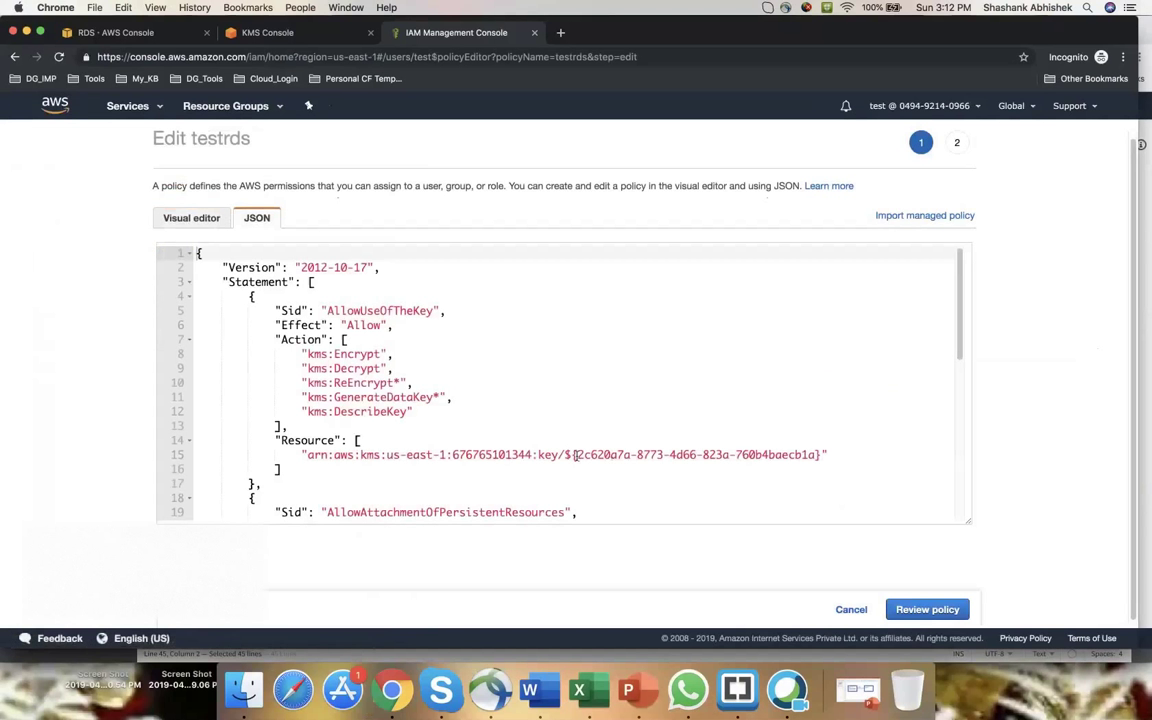
pyautogui.moveTo(575, 455); pyautogui.dragTo(817, 455)
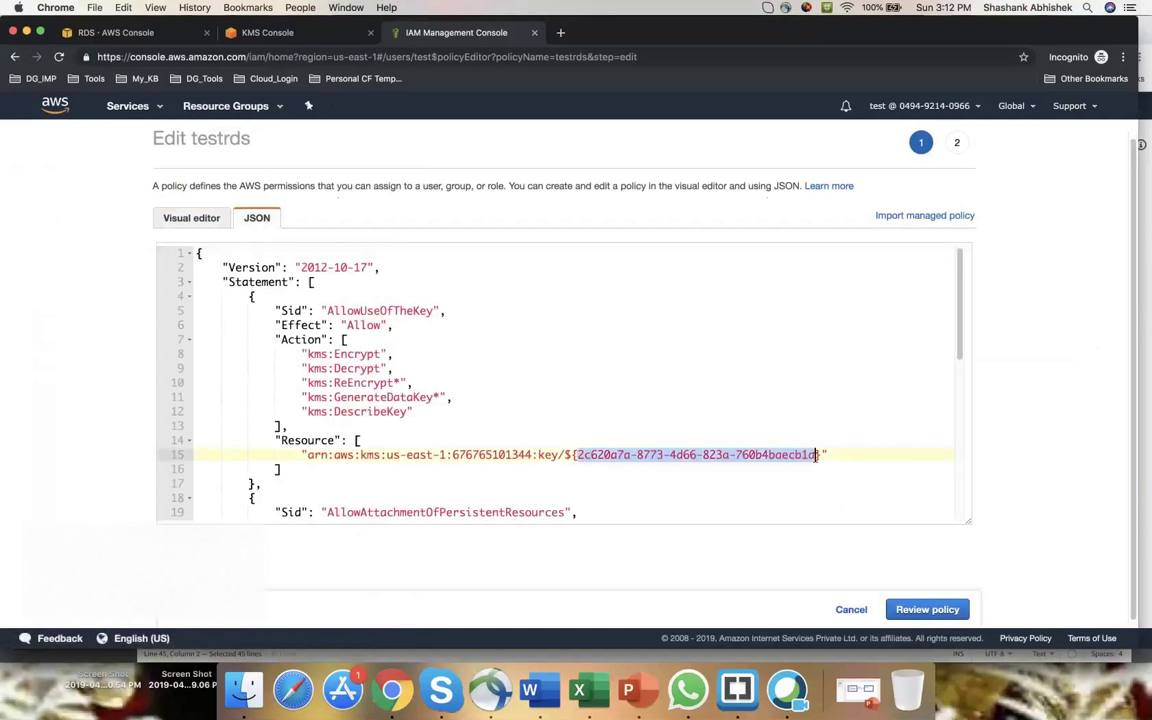
pyautogui.press('super+v')
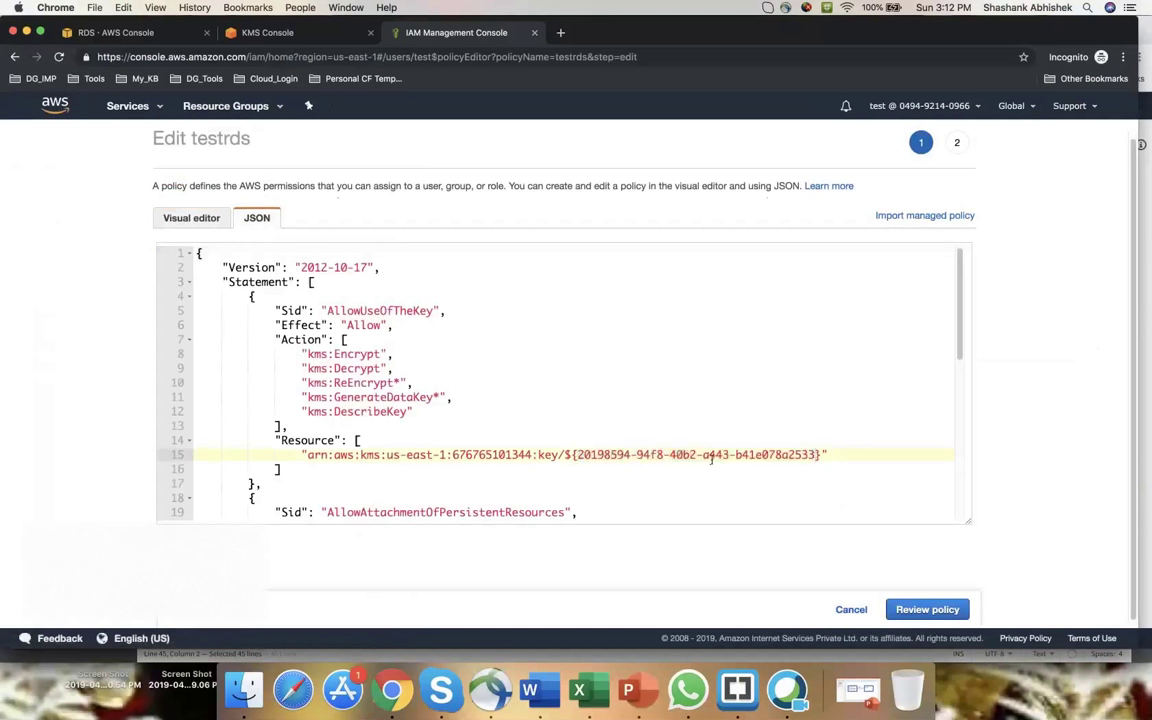
# Replace the key ID in the AllowAttachmentOfPersistentResources resource ARN with the rdstest key ID and save the policy changes.
pyautogui.scroll(-5, 712, 459)
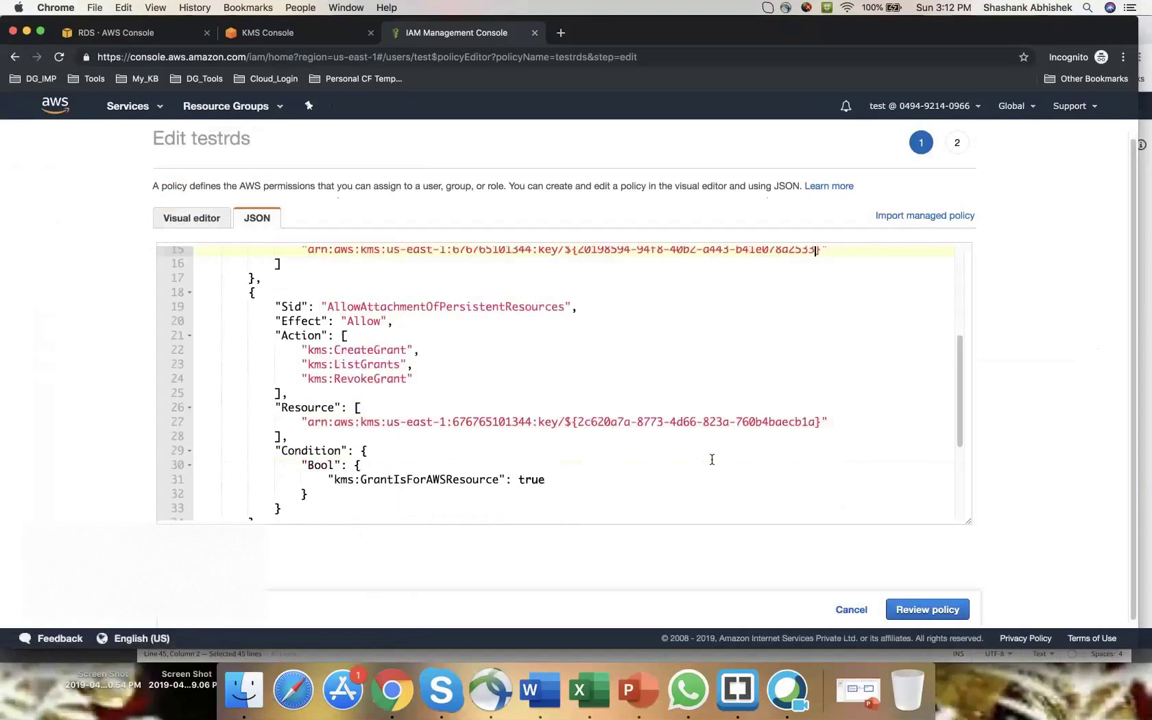
pyautogui.moveTo(577, 421); pyautogui.dragTo(817, 423)
pyautogui.press('super+v')
pyautogui.scroll(-2, 712, 454)
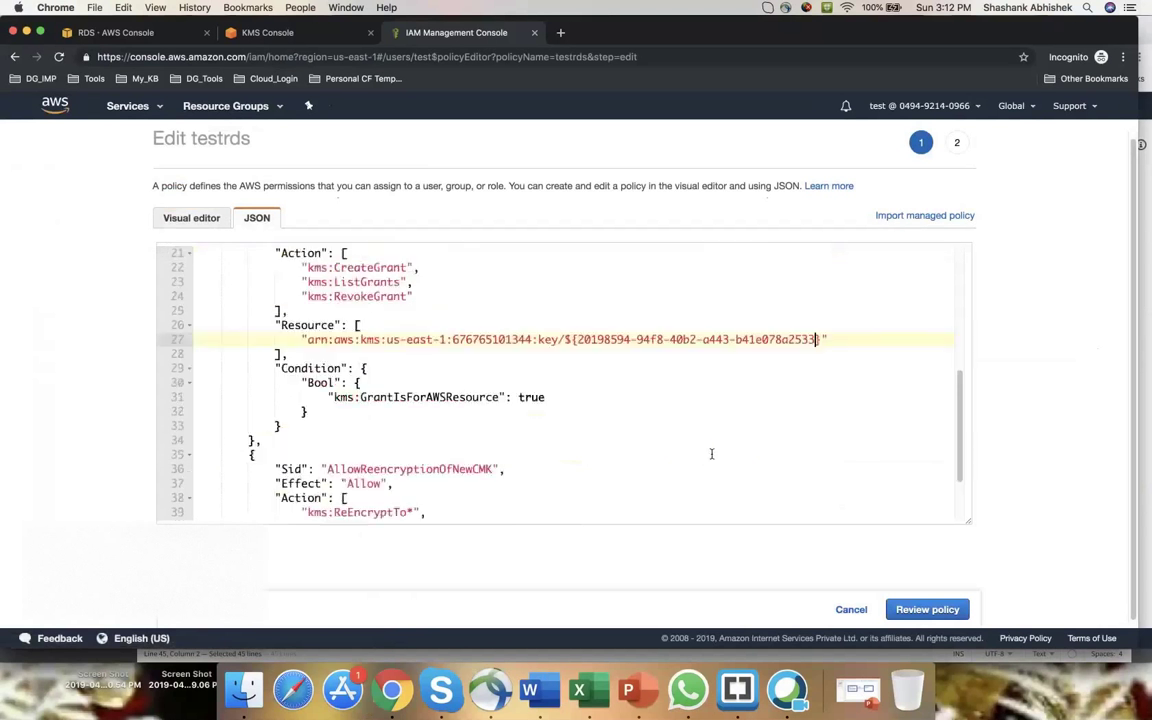
pyautogui.scroll(-2, 712, 454)
pyautogui.click(924, 612)
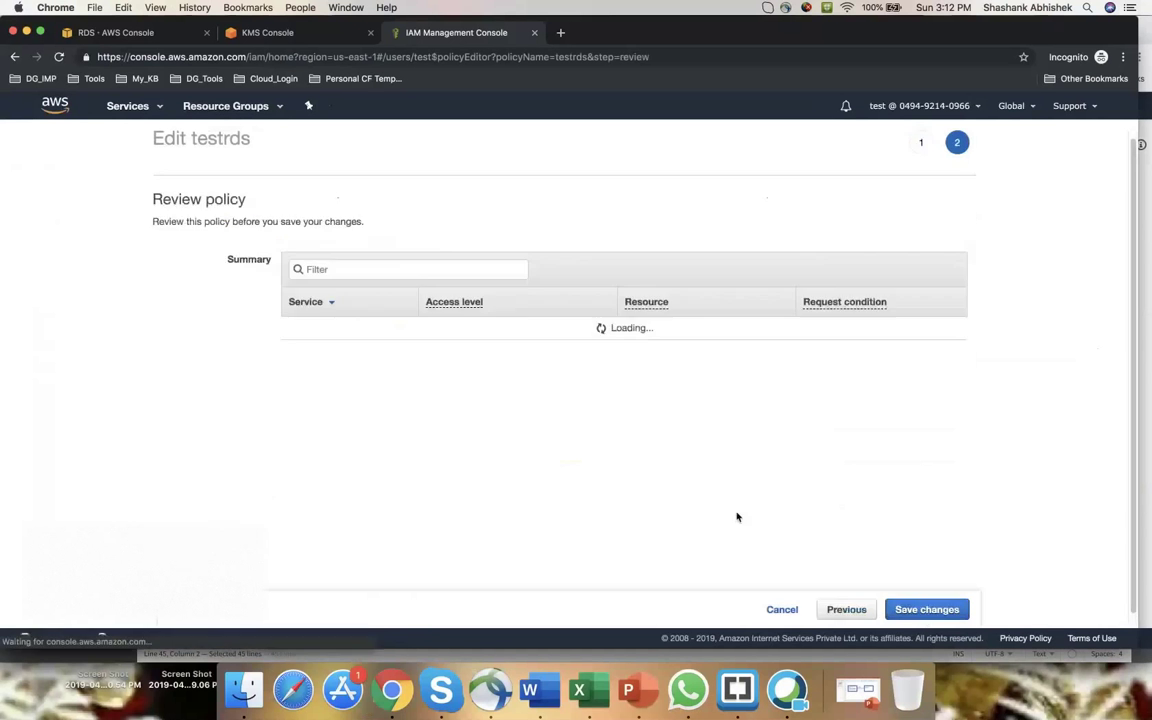
pyautogui.click(928, 610)
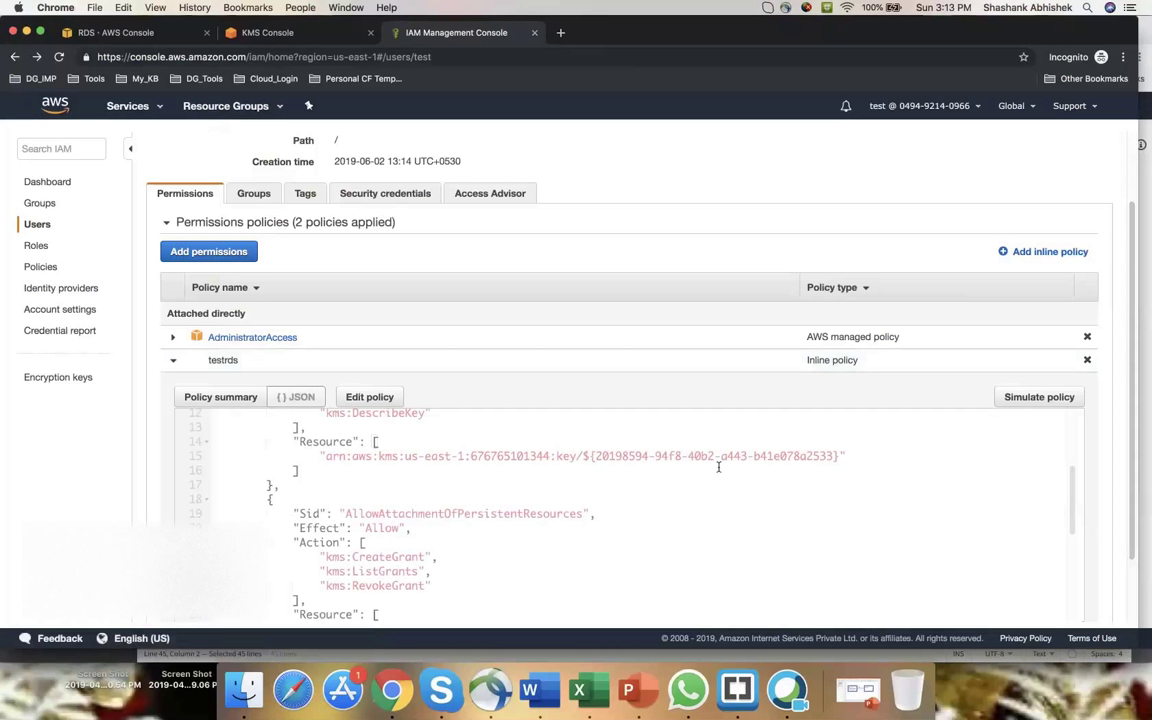
# Review the updated testrds JSON, the IAM user it belongs to, and its policy type.
pyautogui.scroll(5, 718, 467)
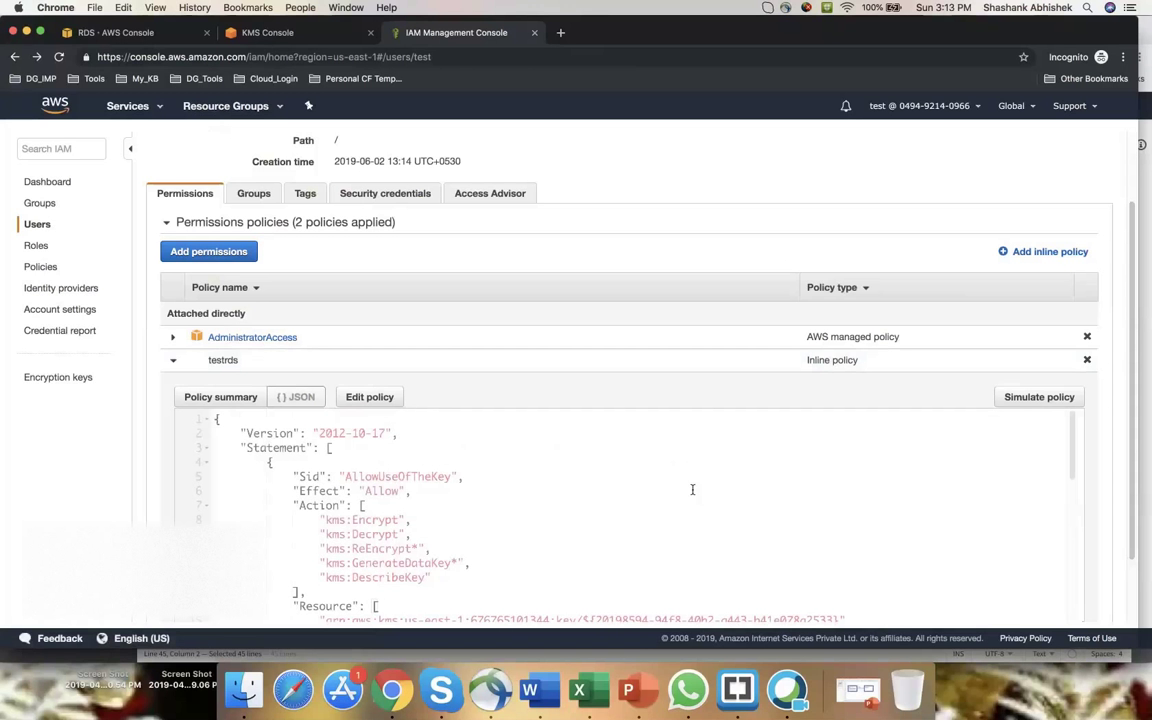
pyautogui.scroll(2, 243, 167)
pyautogui.doubleClick(198, 137)
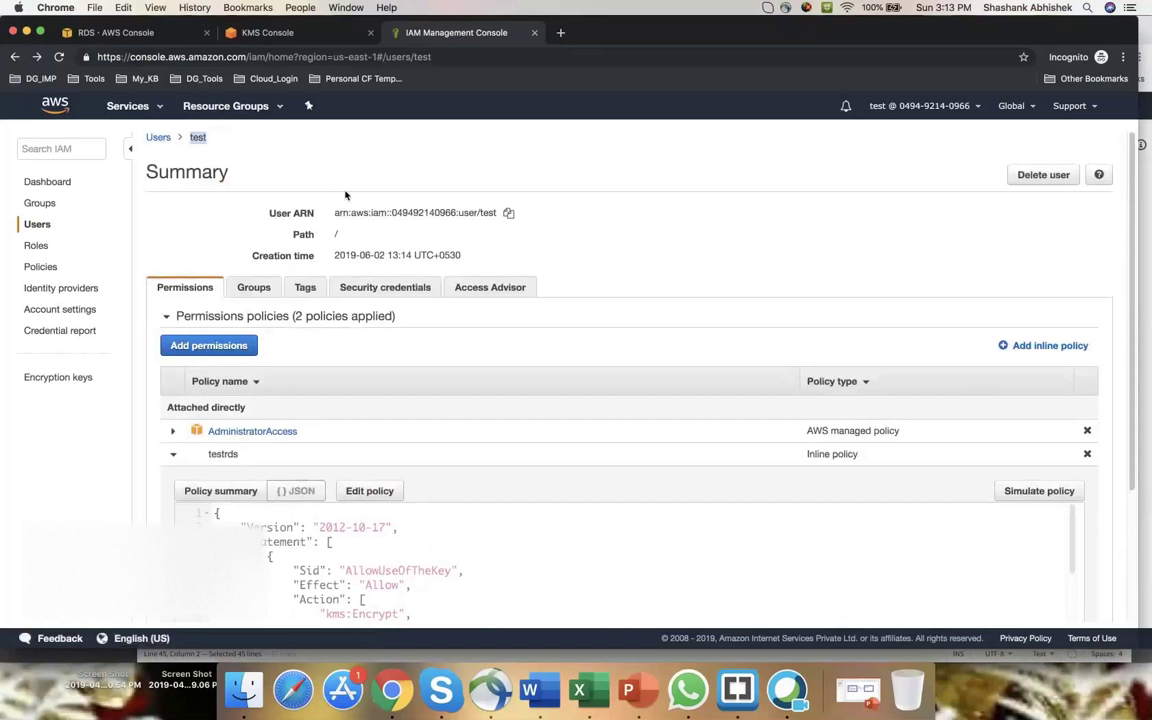
pyautogui.moveTo(874, 458); pyautogui.dragTo(789, 455)
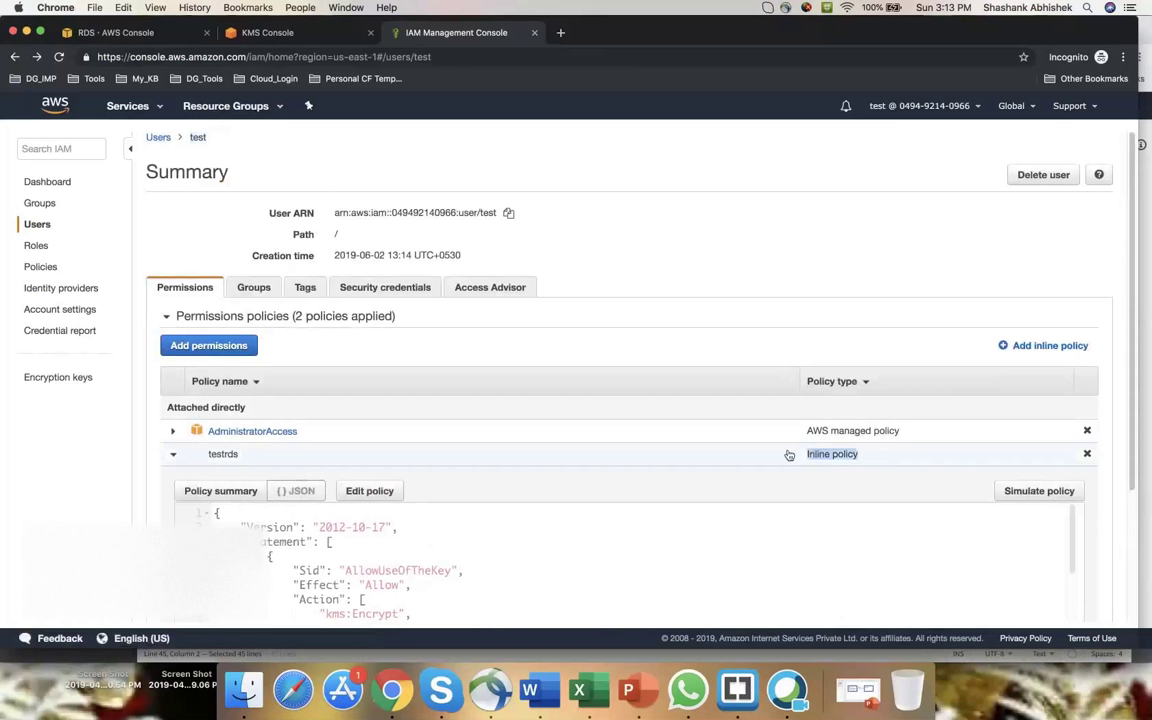
pyautogui.click(659, 546)
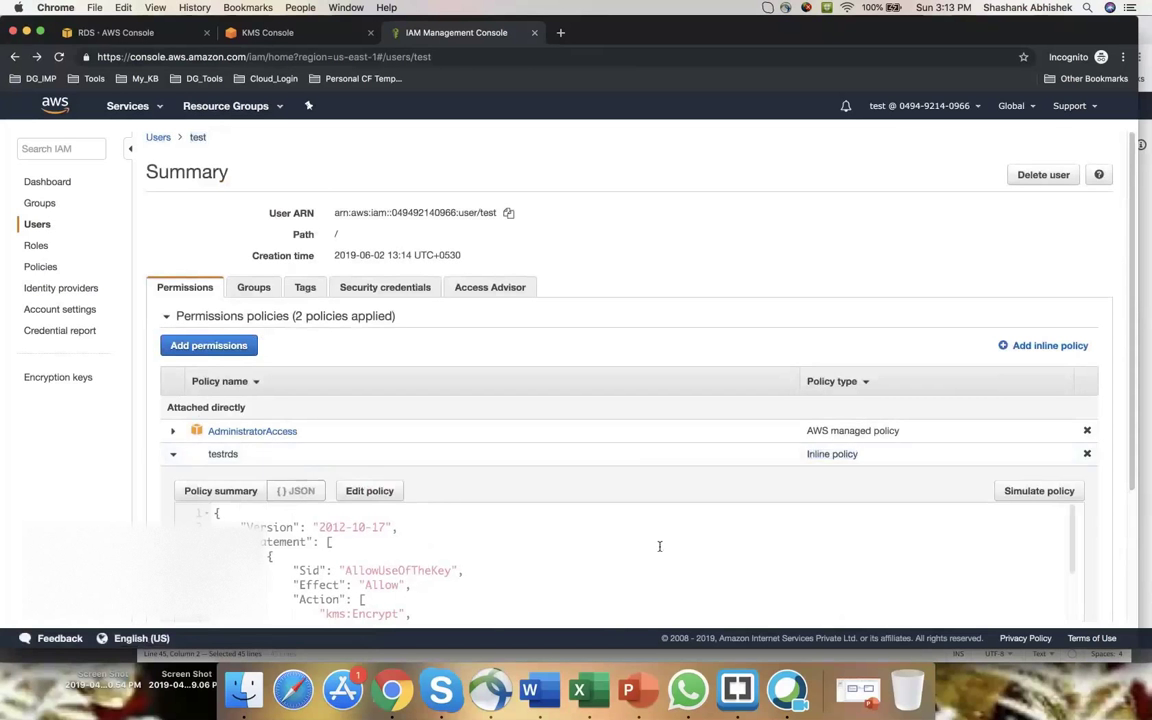
# Return to the RDS snapshots, filter them to Owned by Me, and select rdstest1.
pyautogui.click(90, 33)
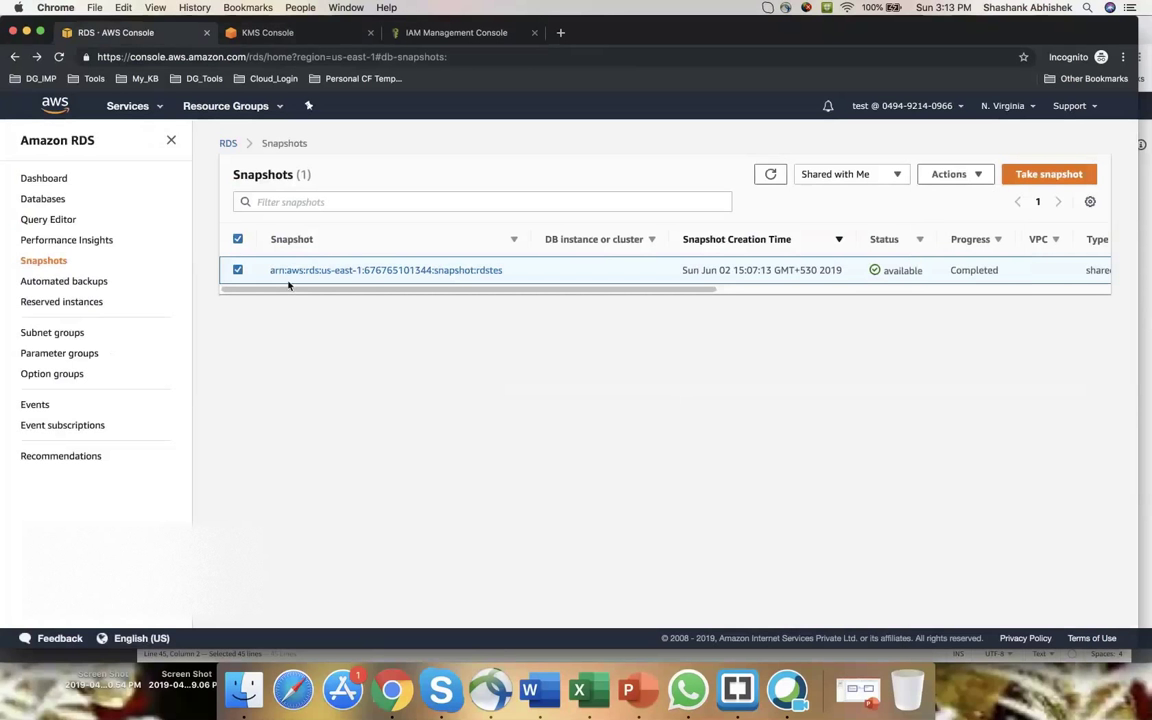
pyautogui.click(895, 175)
pyautogui.click(864, 195)
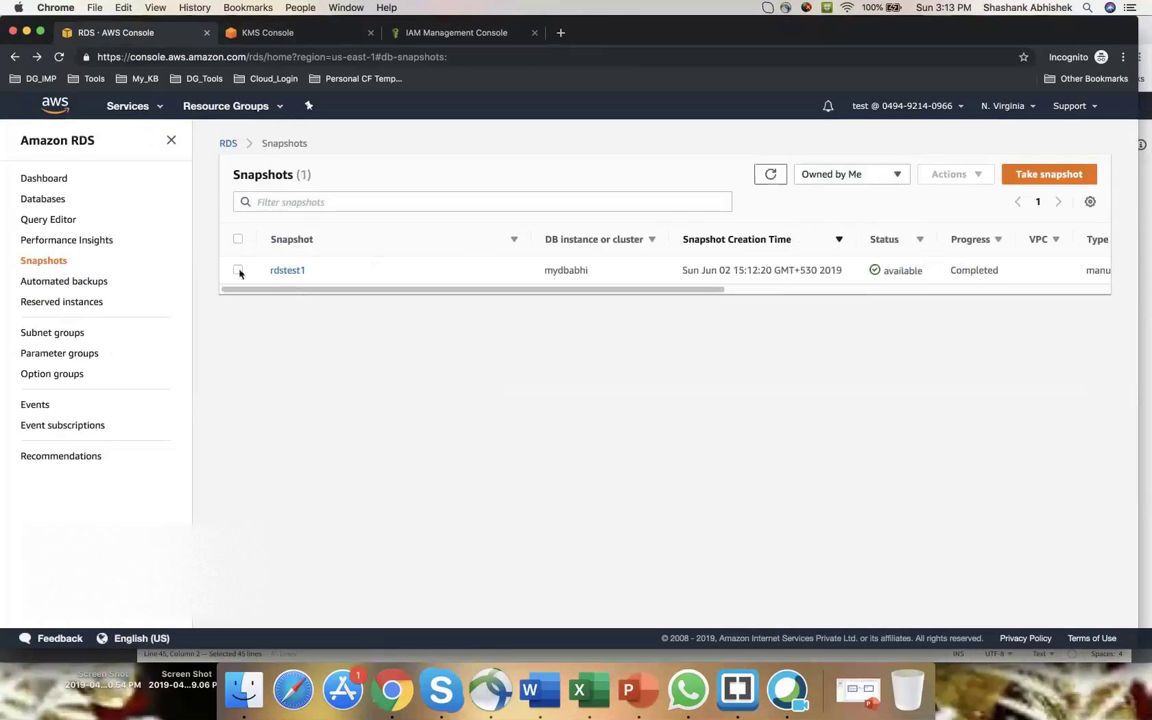
pyautogui.click(238, 270)
# Open the restore form for rdstest1 and try to restore the DB instance with the default settings.
pyautogui.click(955, 174)
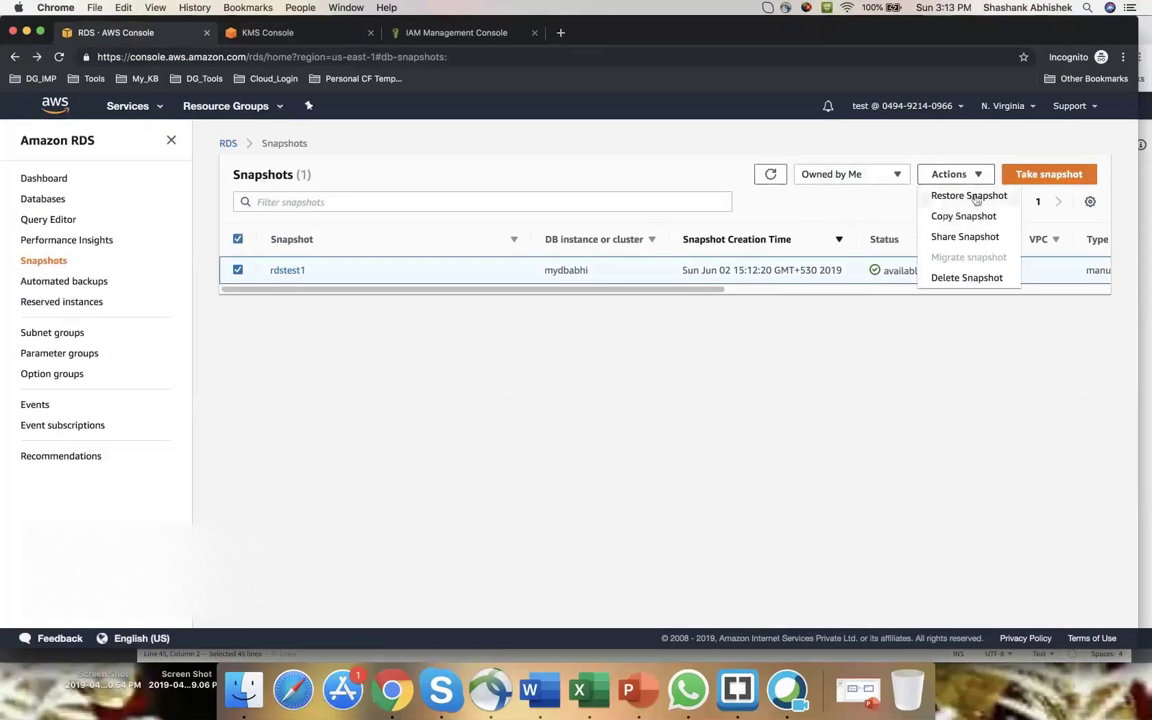
pyautogui.click(976, 199)
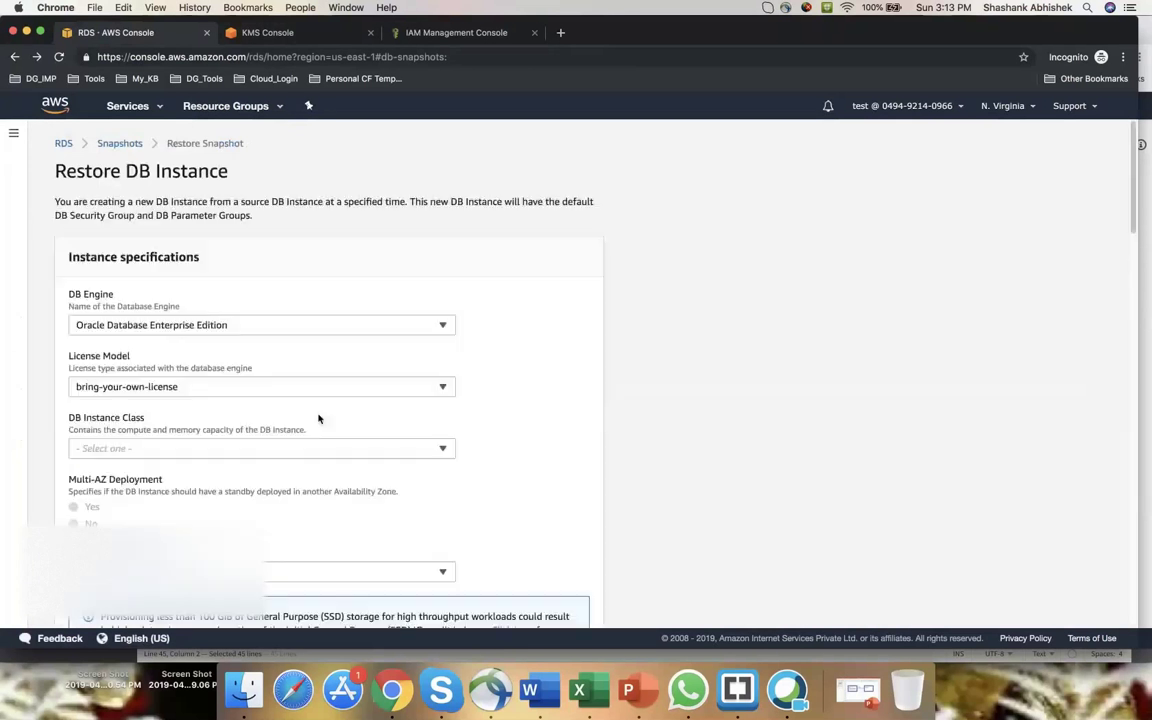
pyautogui.scroll(-15, 324, 421)
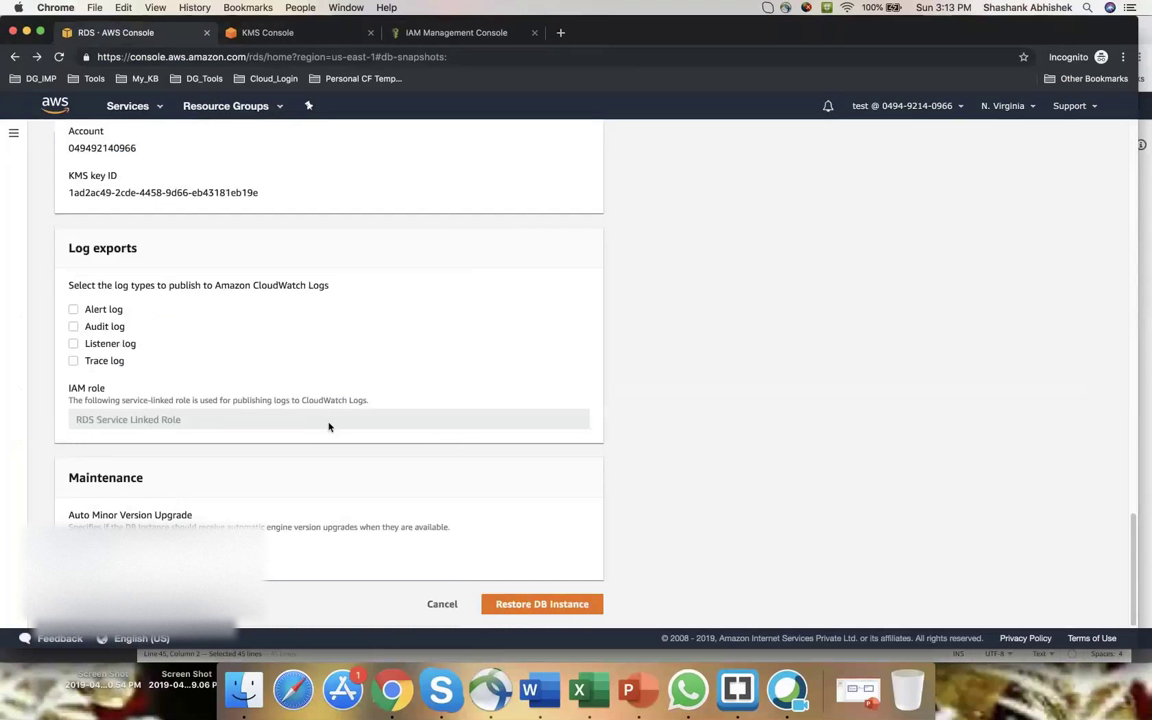
pyautogui.click(561, 604)
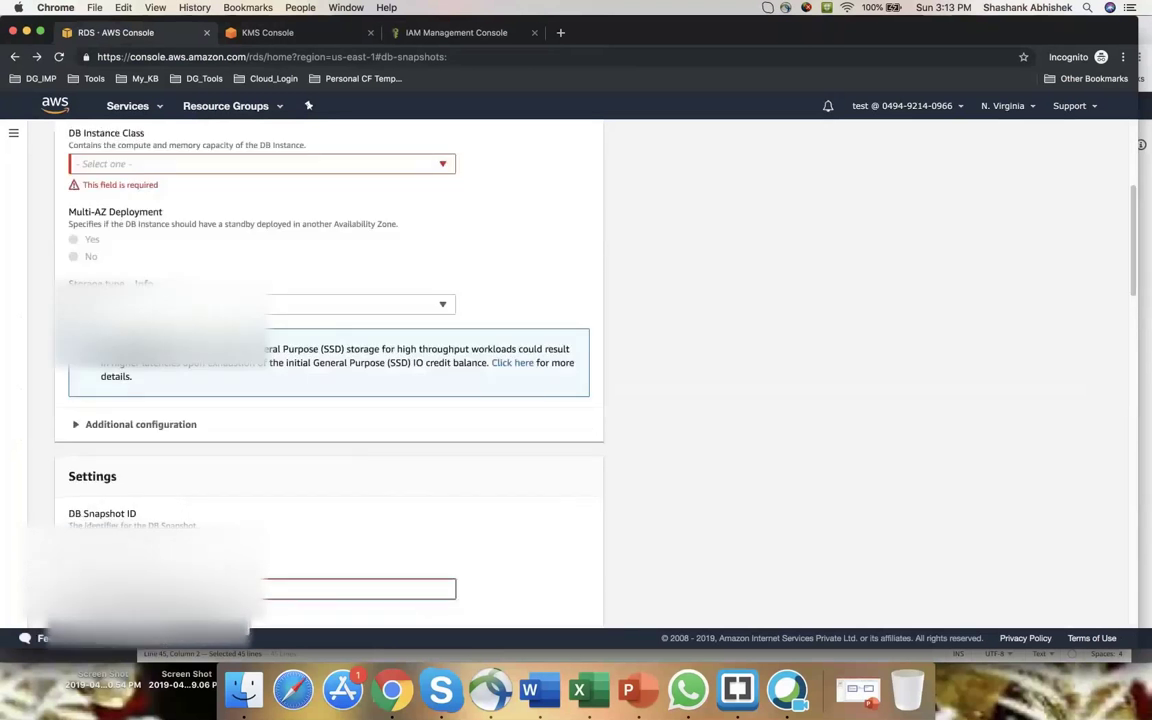
pyautogui.scroll(-2, 149, 437)
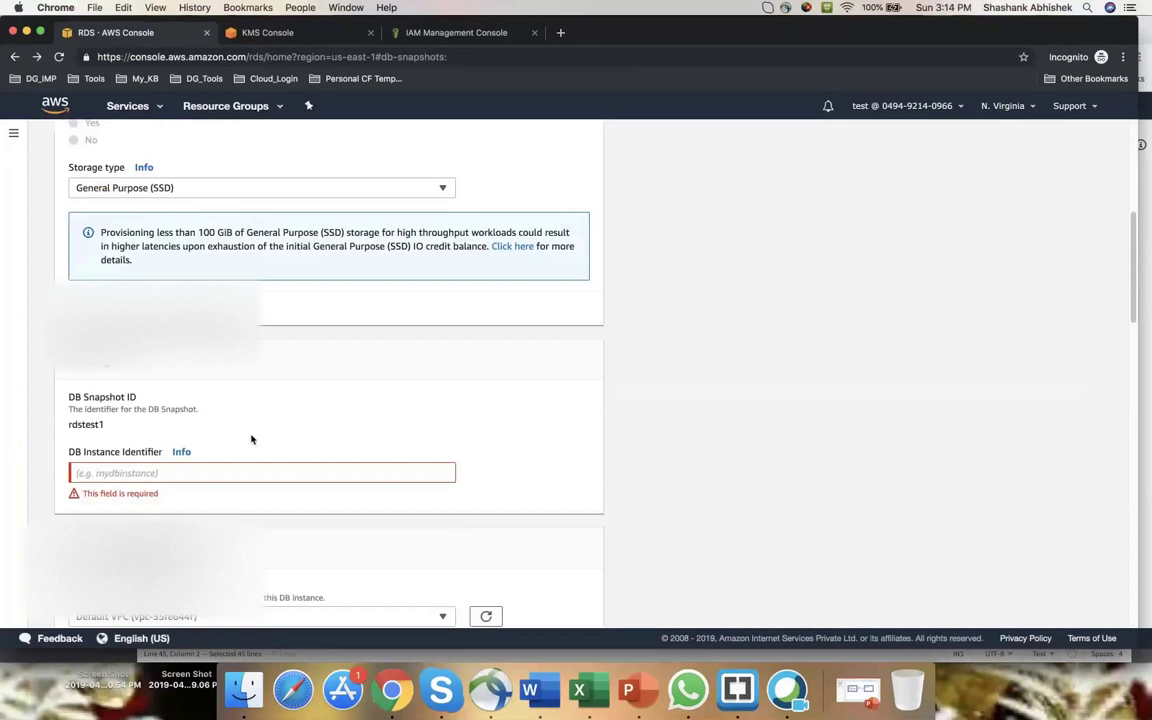
pyautogui.scroll(5, 251, 439)
# Set the DB instance class to db.t2.small, look through the remaining restore settings, and cancel the restore.
pyautogui.click(160, 361)
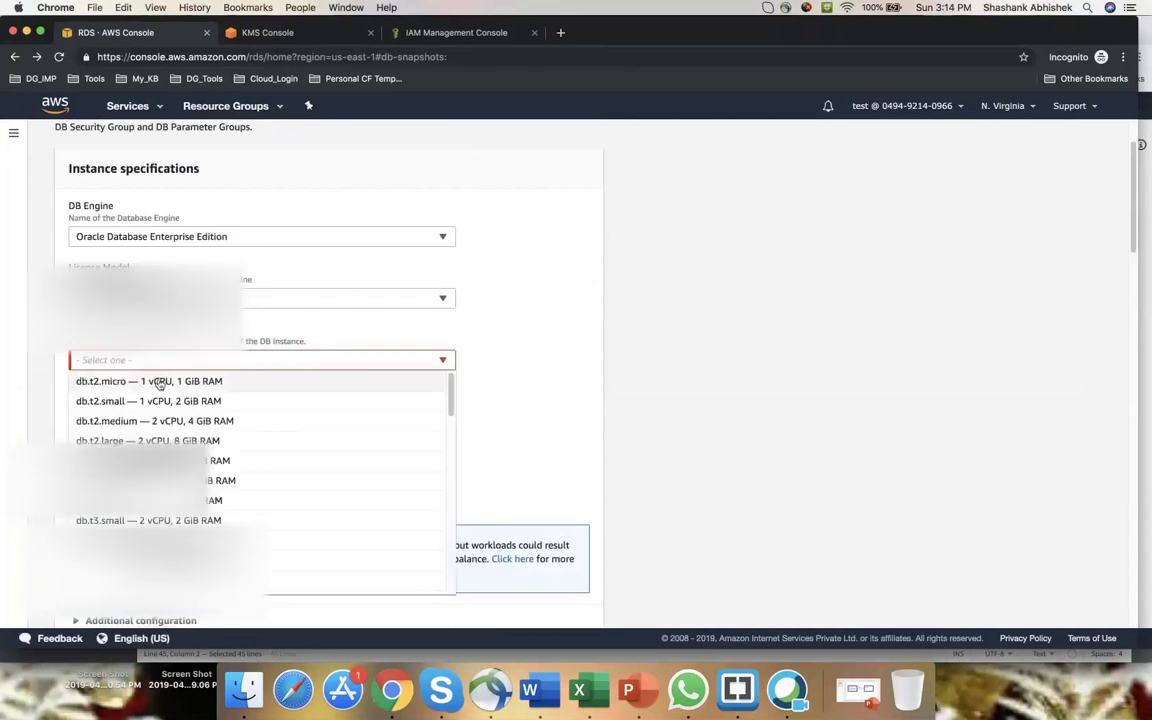
pyautogui.click(159, 380)
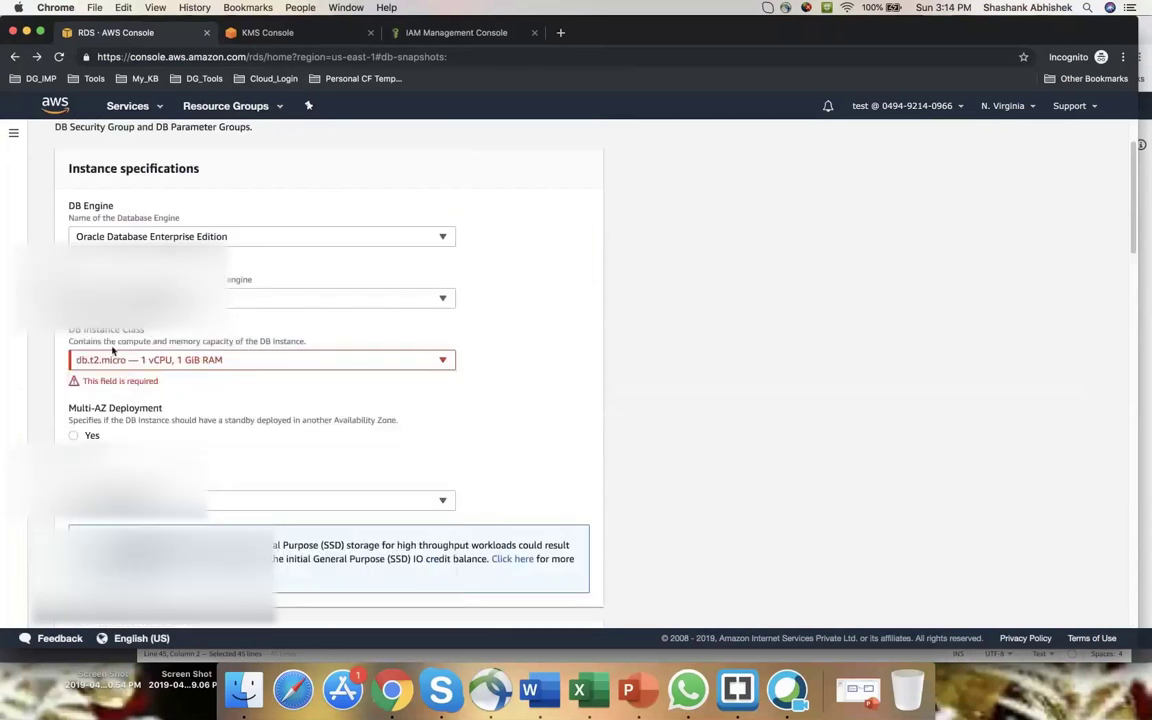
pyautogui.click(118, 358)
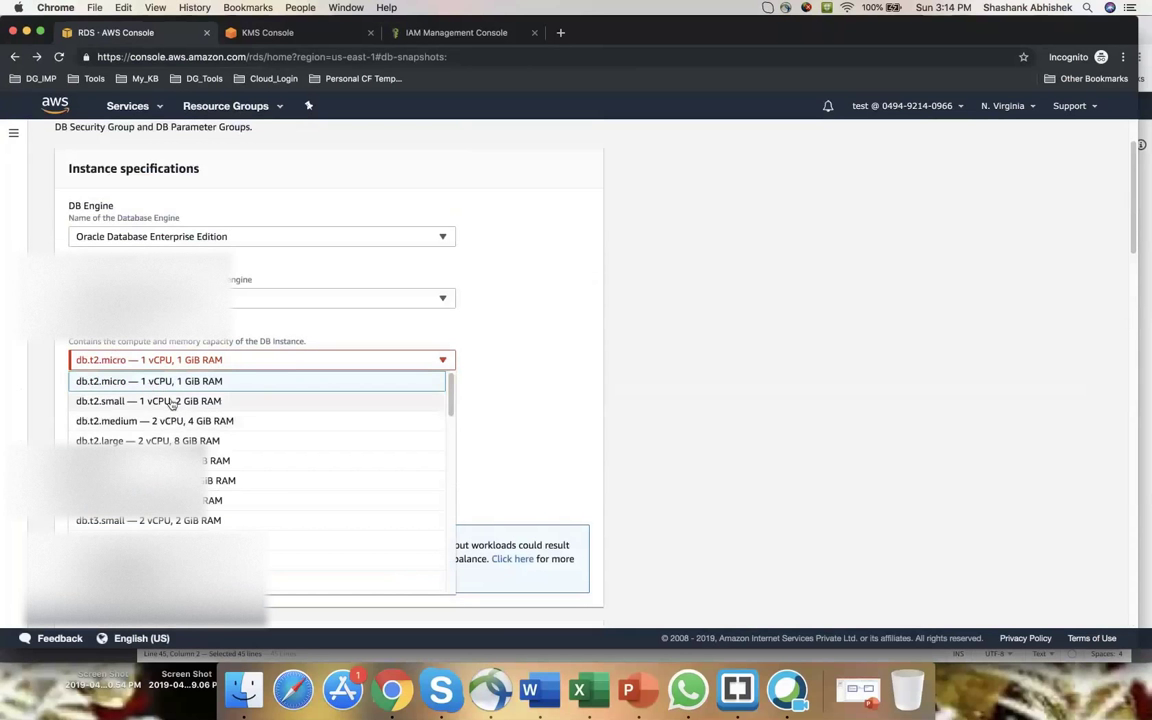
pyautogui.click(172, 401)
pyautogui.scroll(-2, 509, 416)
pyautogui.scroll(-5, 509, 416)
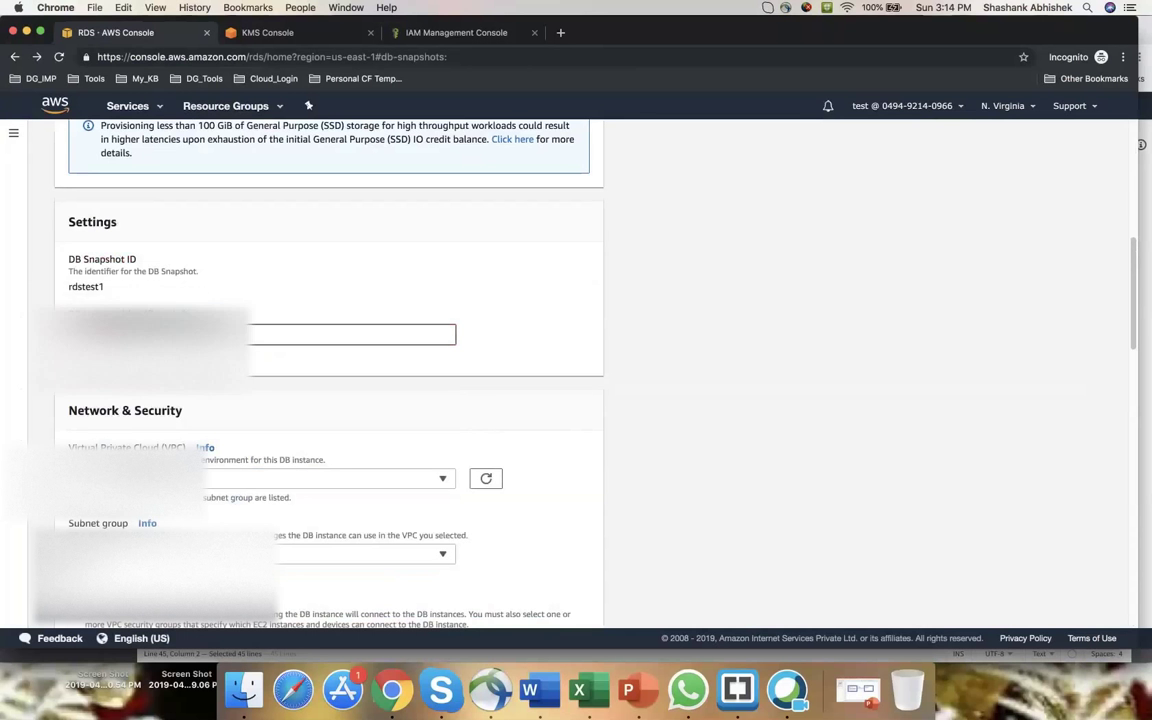
pyautogui.click(275, 377)
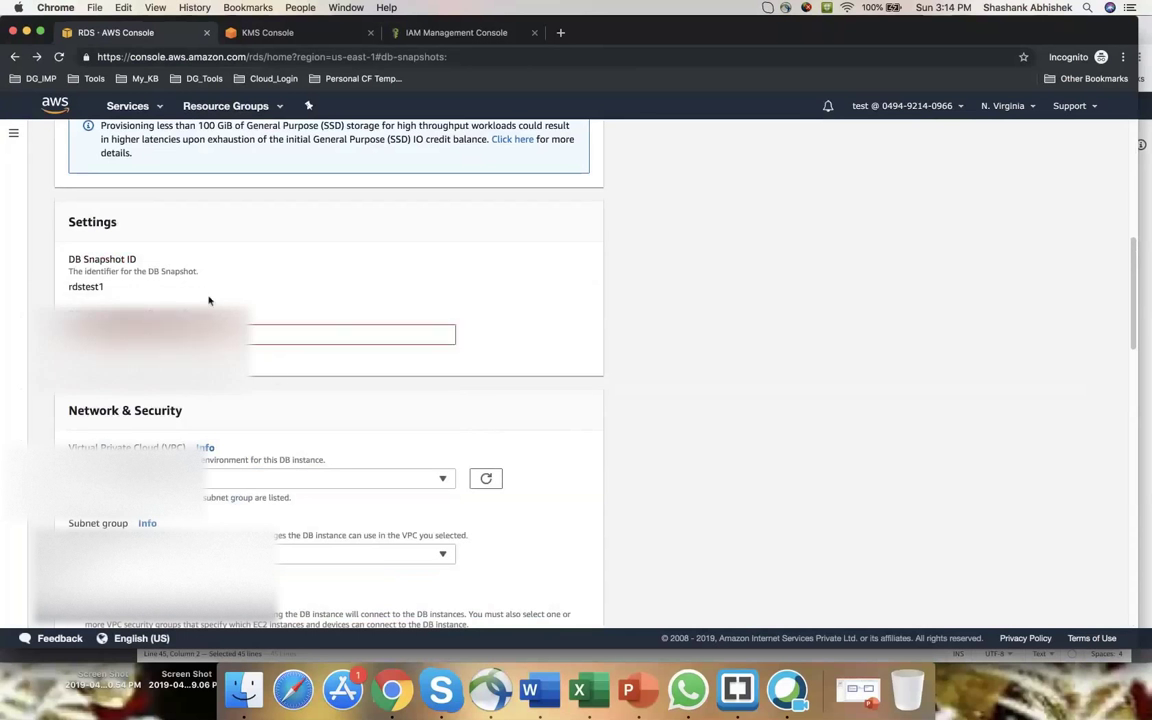
pyautogui.scroll(-15, 354, 444)
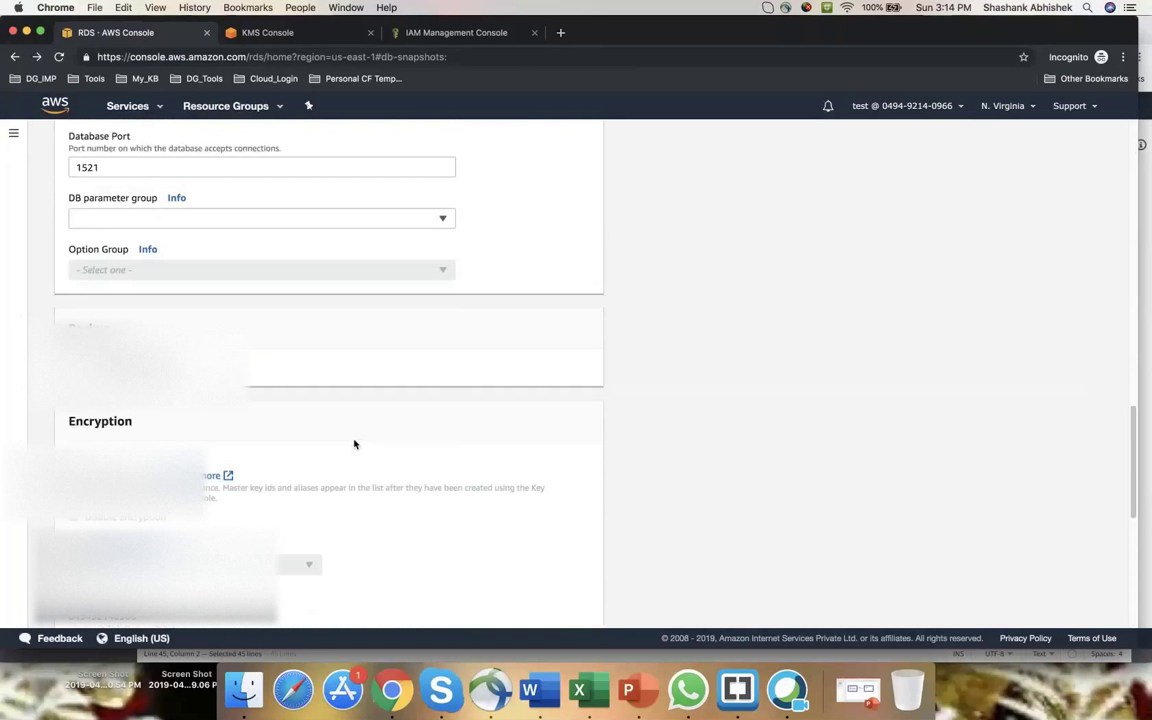
pyautogui.scroll(-5, 354, 444)
pyautogui.click(442, 604)
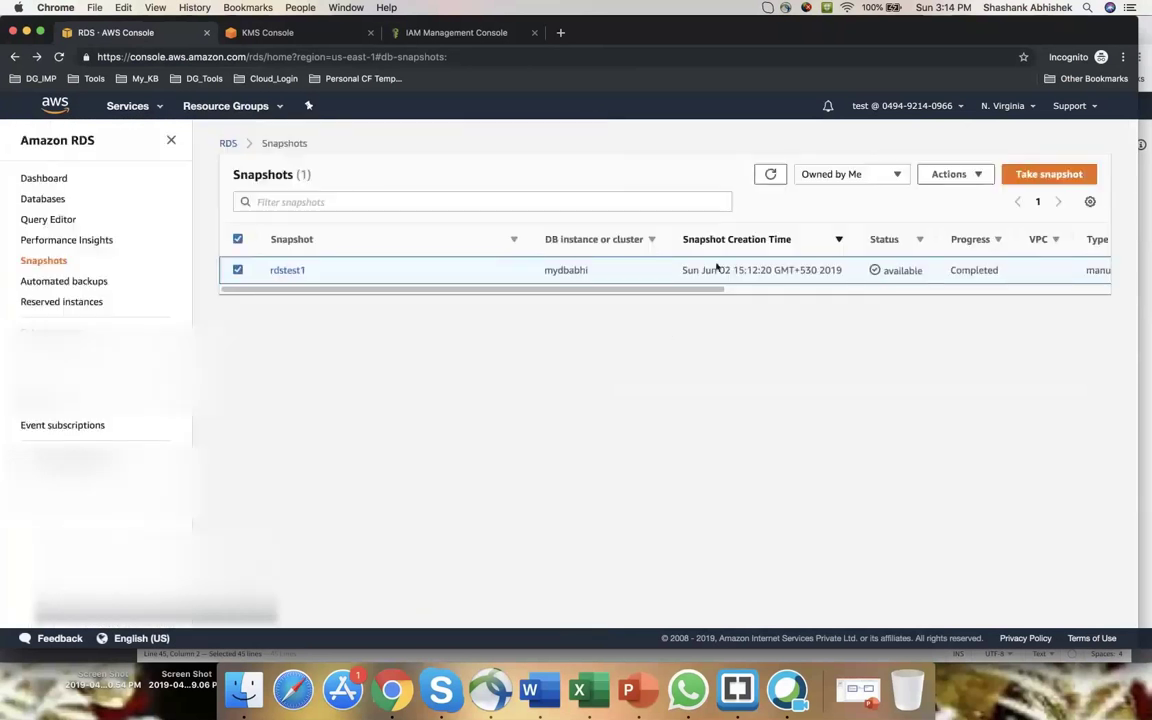
# Filter the RDS snapshots to Shared with Me and open the copy form for the shared rdstes snapshot.
pyautogui.click(977, 178)
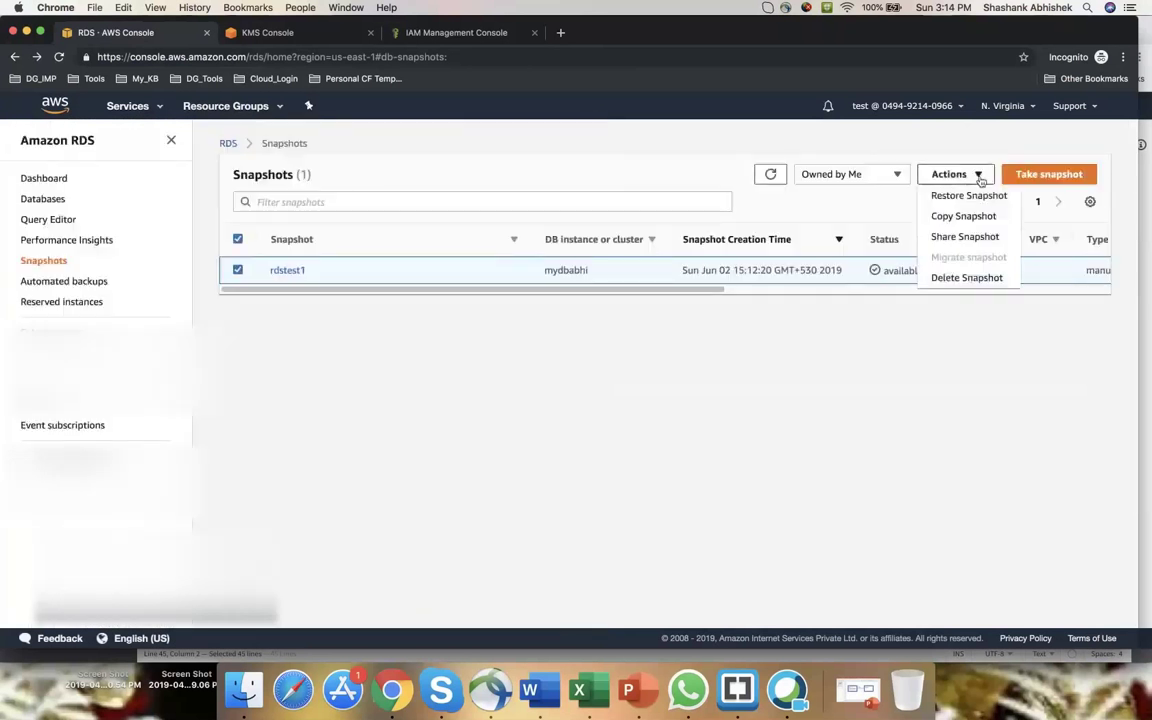
pyautogui.click(874, 175)
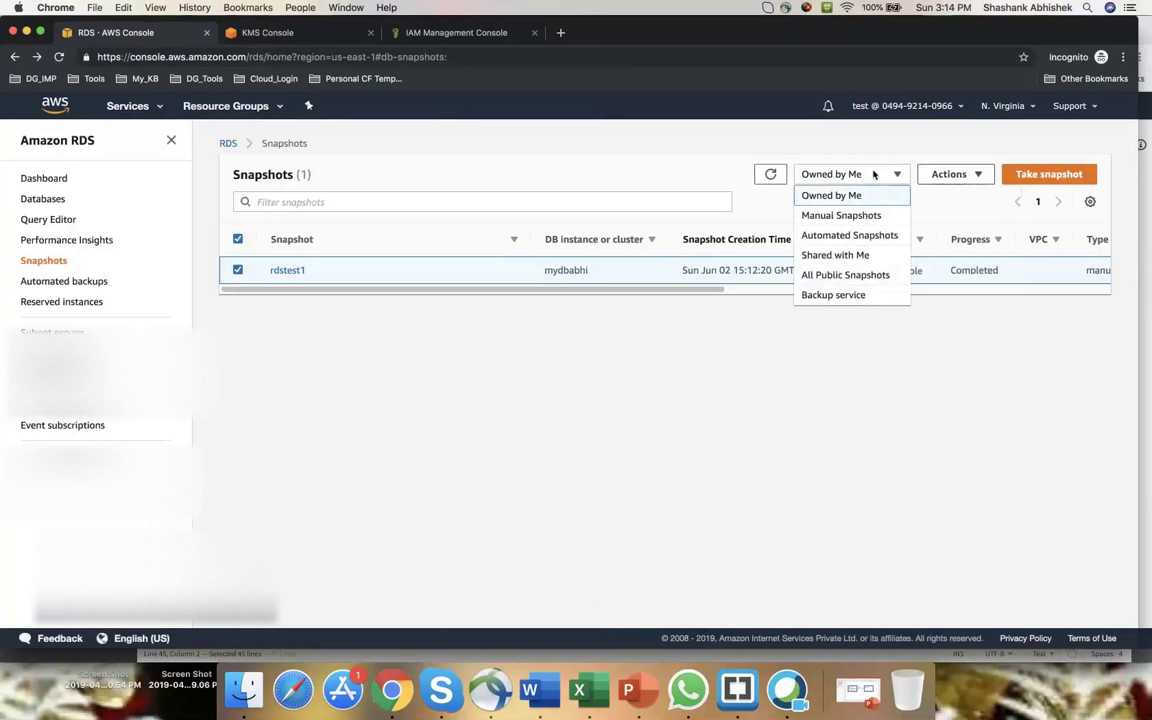
pyautogui.click(836, 256)
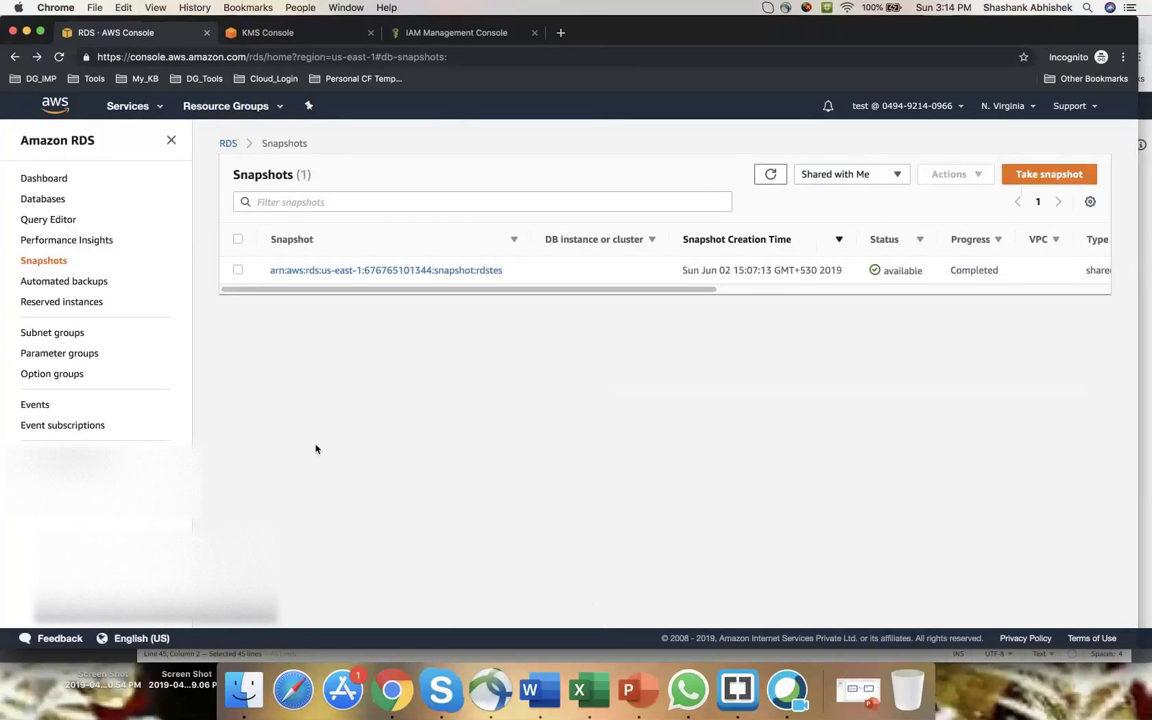
pyautogui.click(237, 272)
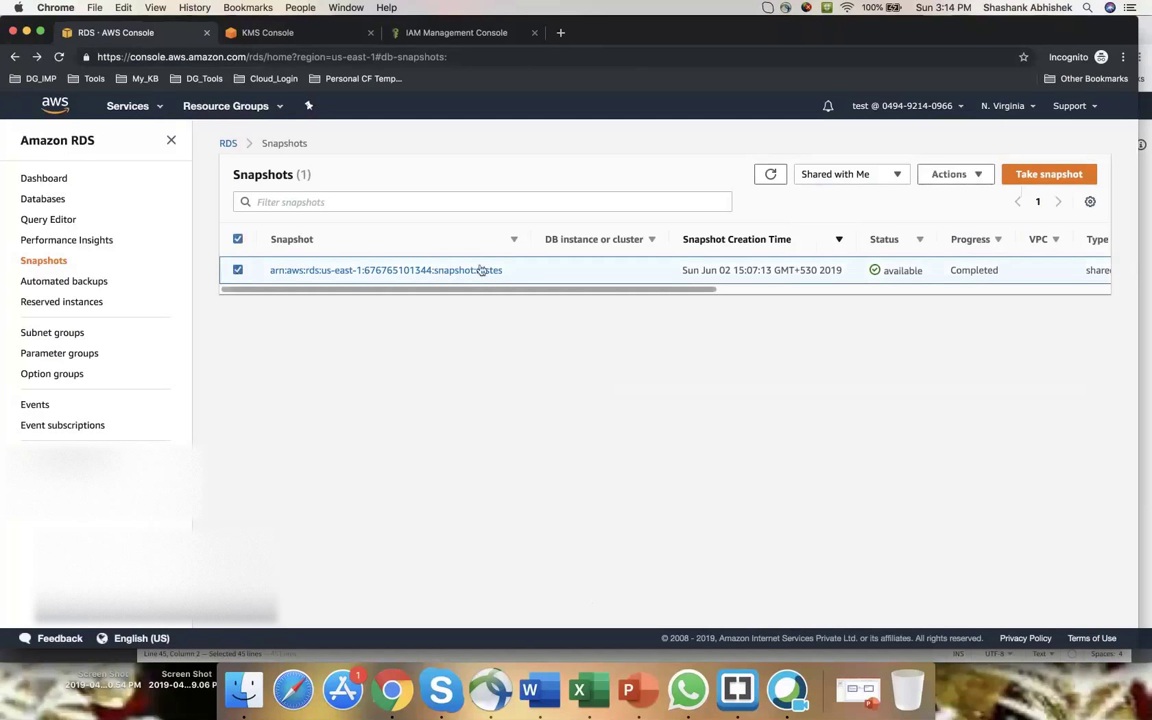
pyautogui.click(956, 174)
pyautogui.click(965, 218)
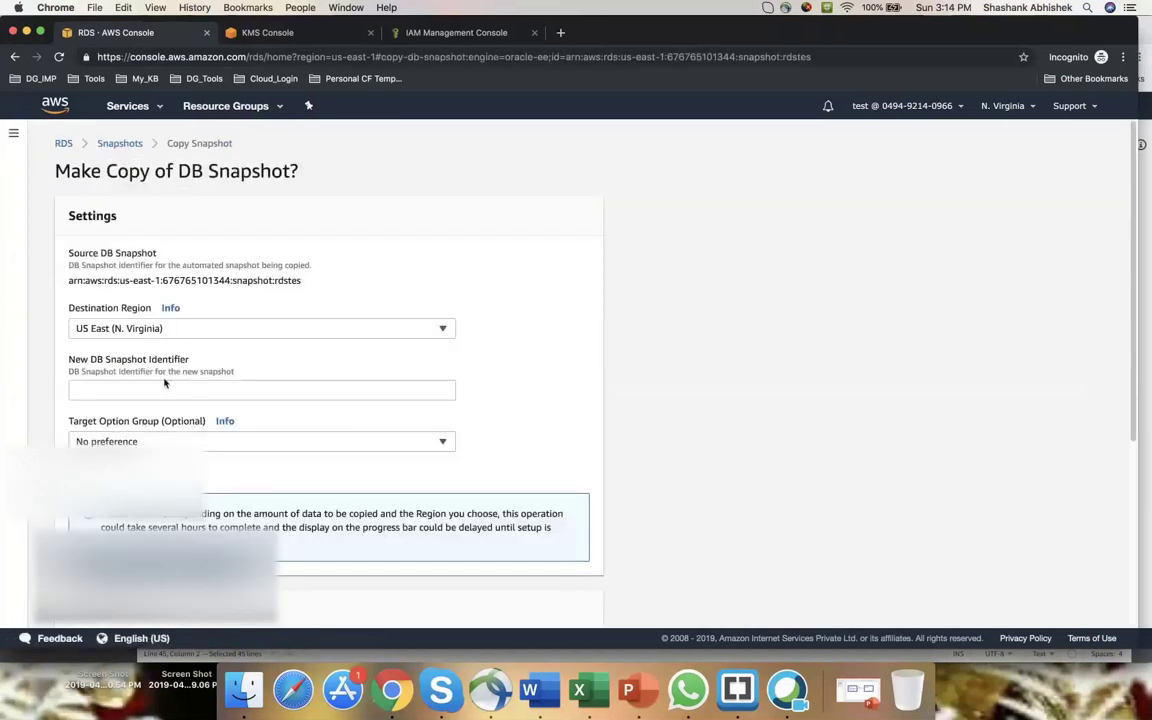
# Copy the shared snapshot with the new identifier dfdf, encrypting it with the testrdskey master key.
pyautogui.click(163, 388)
pyautogui.write('dfdf')
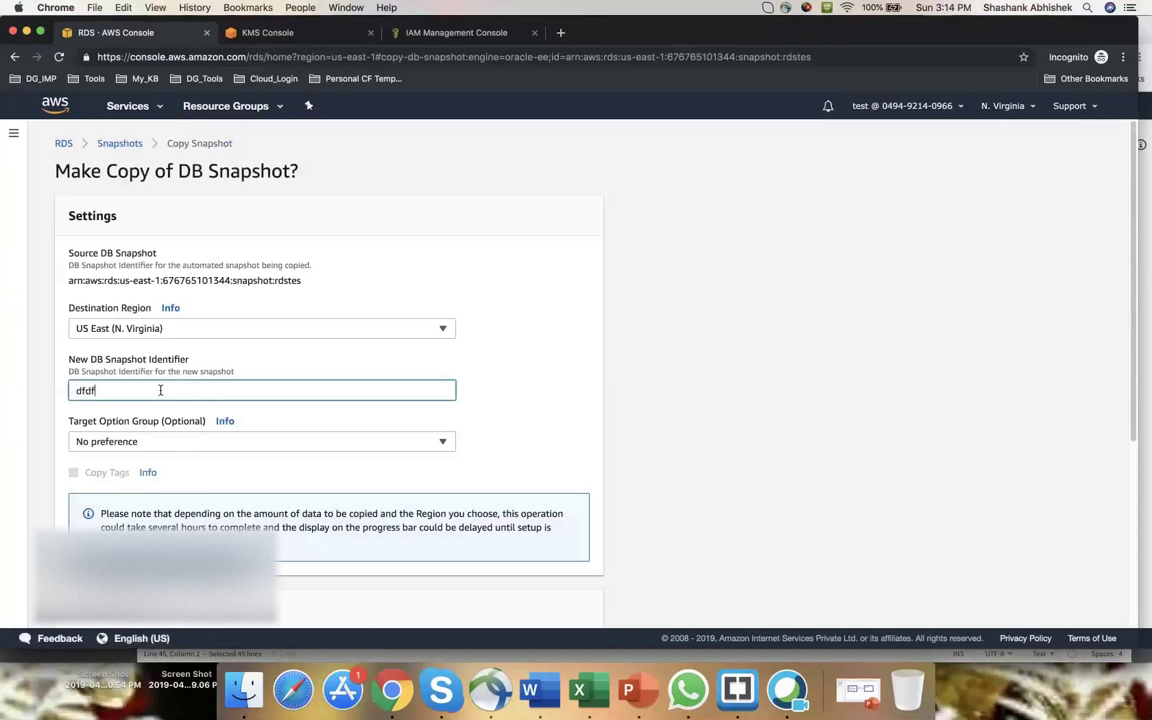
pyautogui.scroll(-5, 135, 465)
pyautogui.click(135, 465)
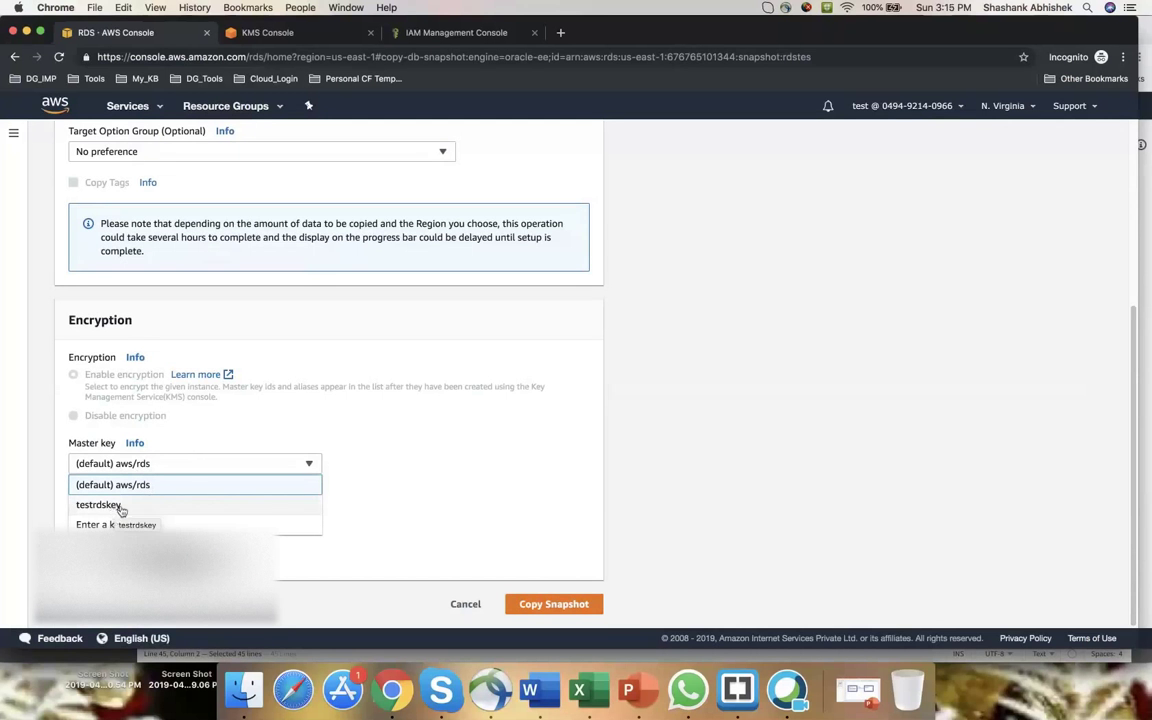
pyautogui.click(120, 507)
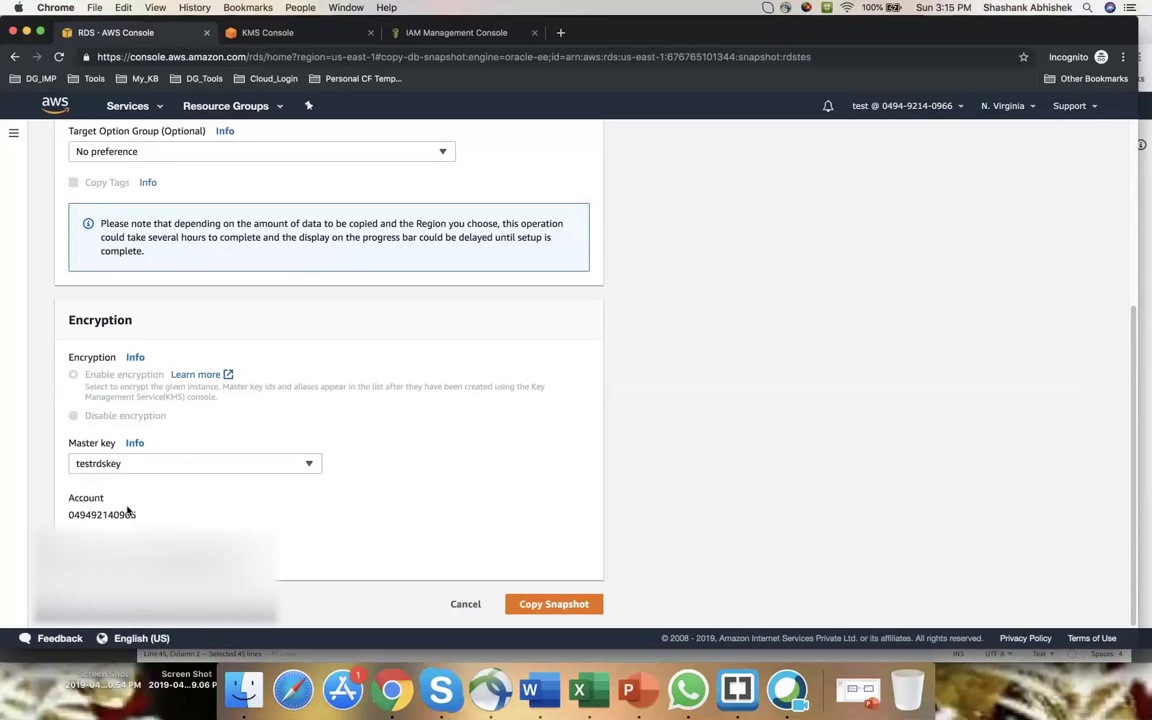
pyautogui.click(563, 605)
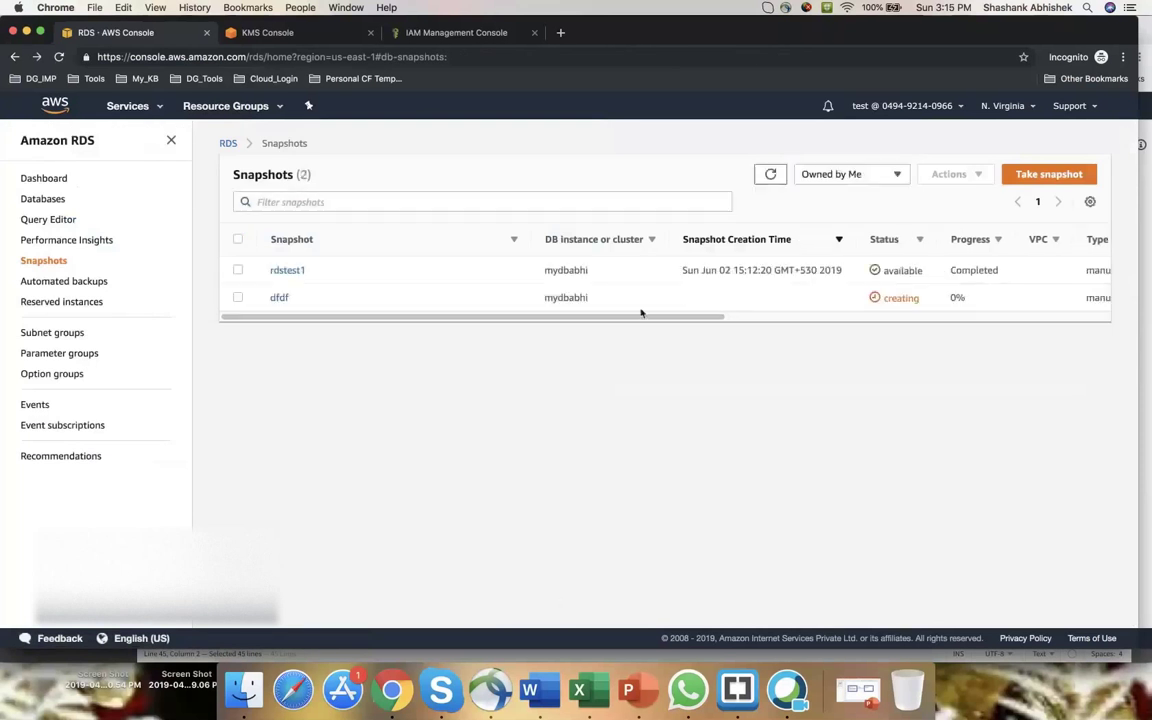
# Open the sharing permissions of rdstest1, read the note on sharing snapshots encrypted with the default RDS key, and cancel.
pyautogui.click(237, 270)
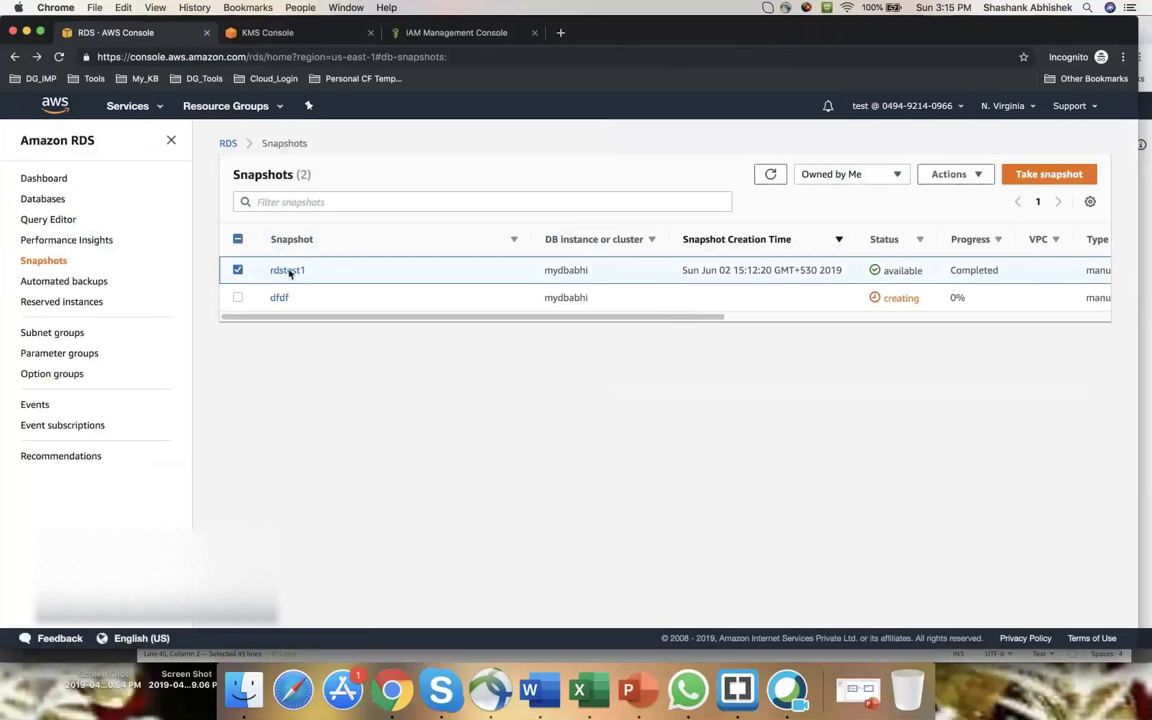
pyautogui.doubleClick(262, 270)
pyautogui.click(980, 176)
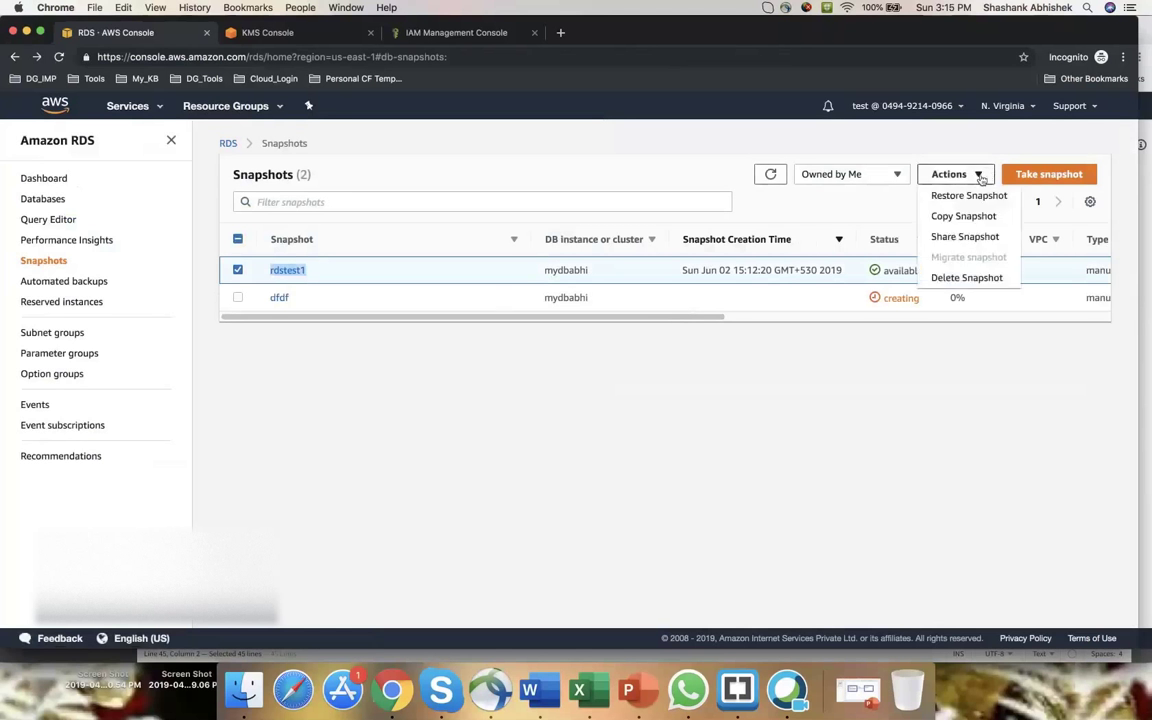
pyautogui.click(968, 237)
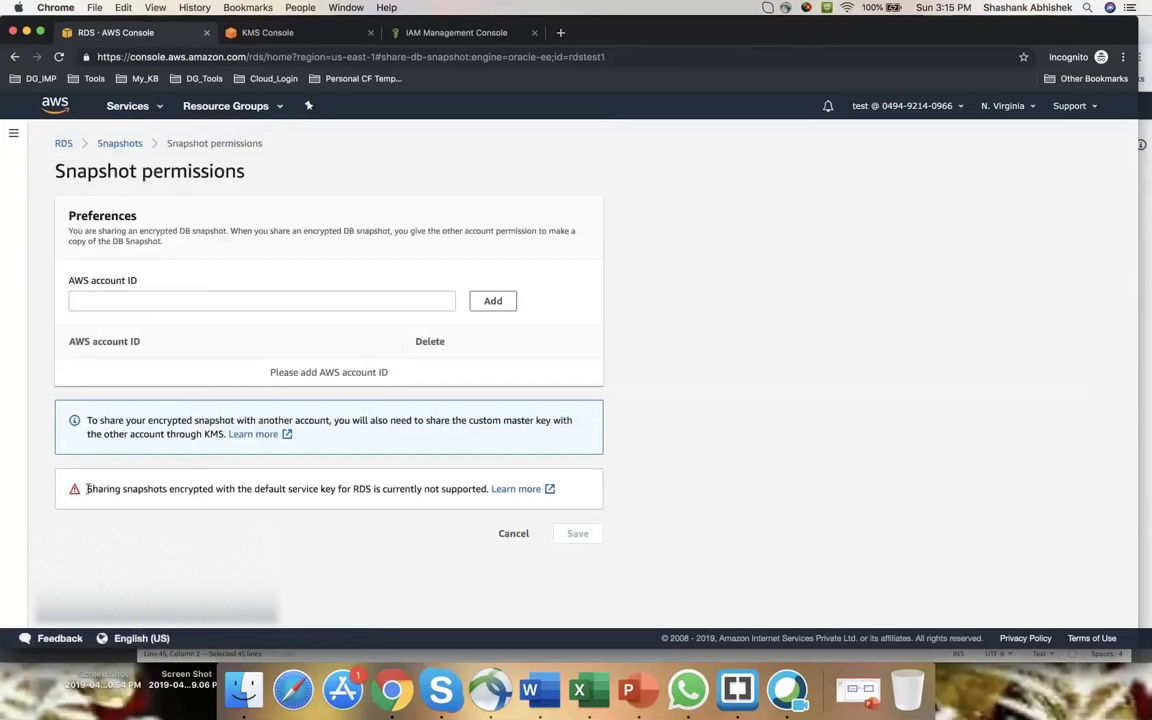
pyautogui.moveTo(87, 489); pyautogui.dragTo(487, 490)
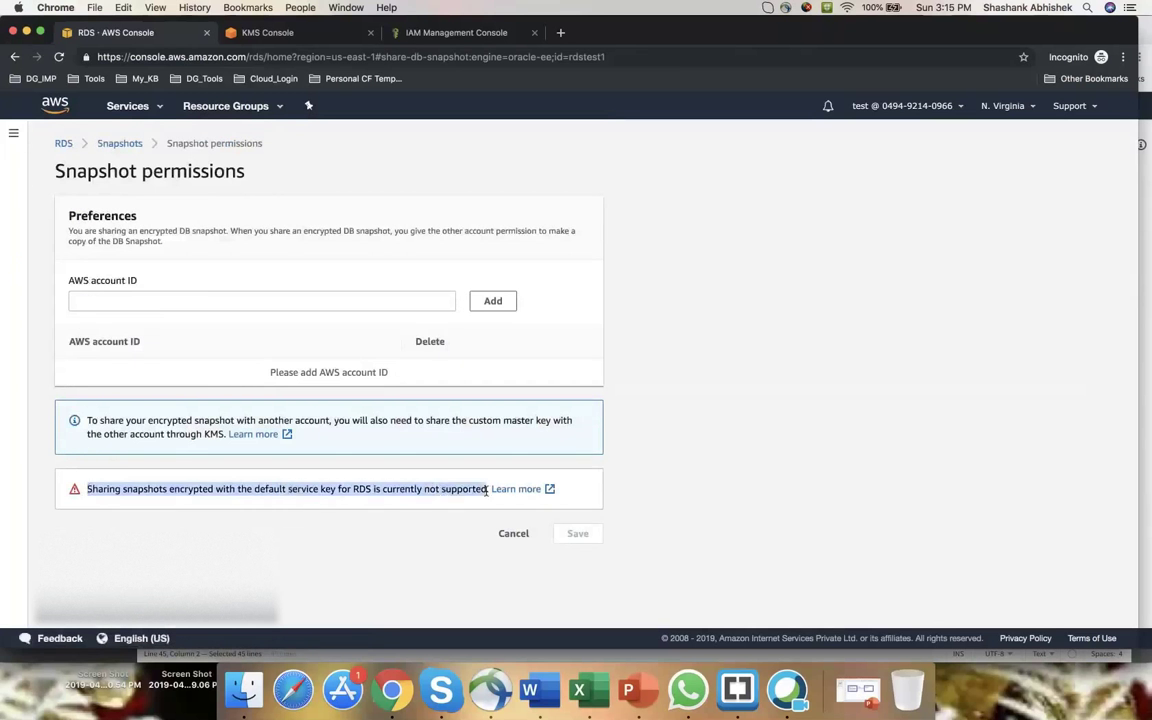
pyautogui.click(366, 490)
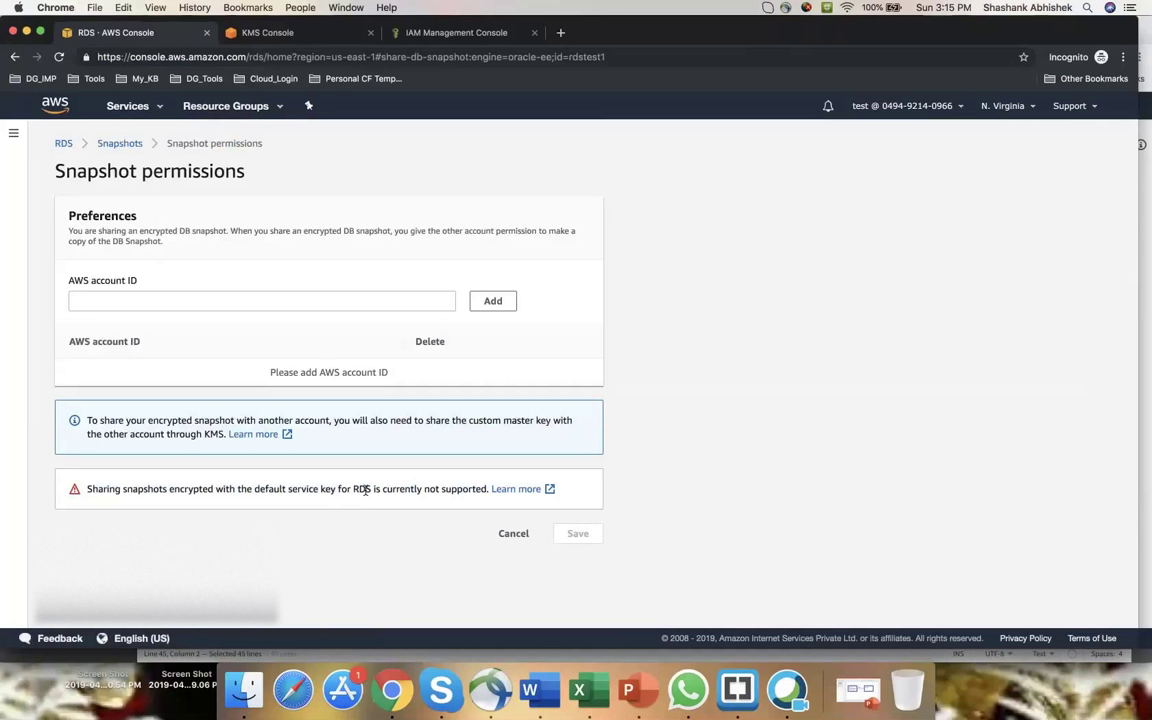
pyautogui.click(514, 535)
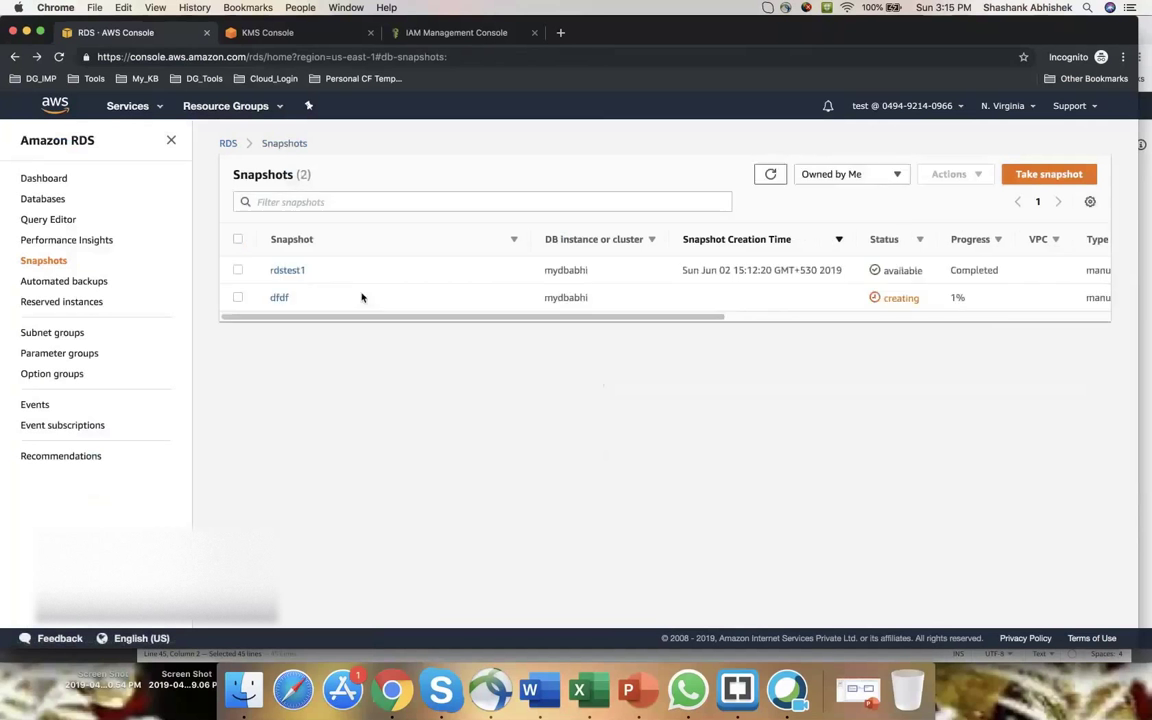
# Select the dfdf snapshot and view the details of its testrdskey key in the KMS console.
pyautogui.click(237, 298)
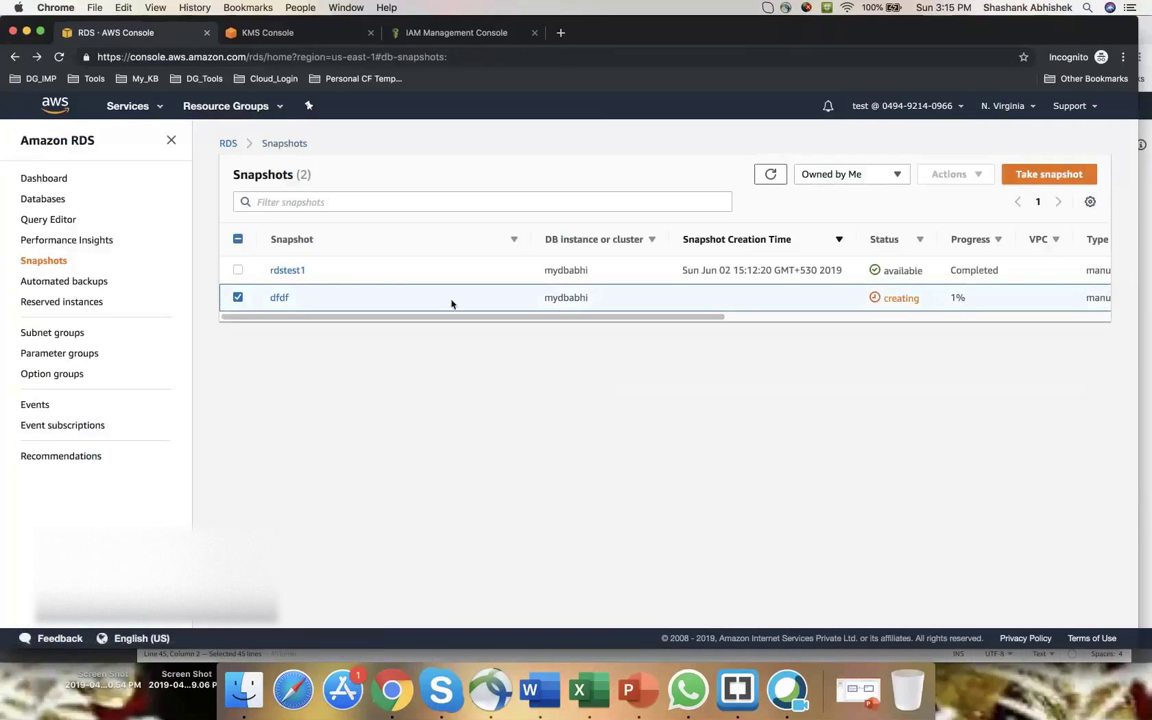
pyautogui.click(269, 34)
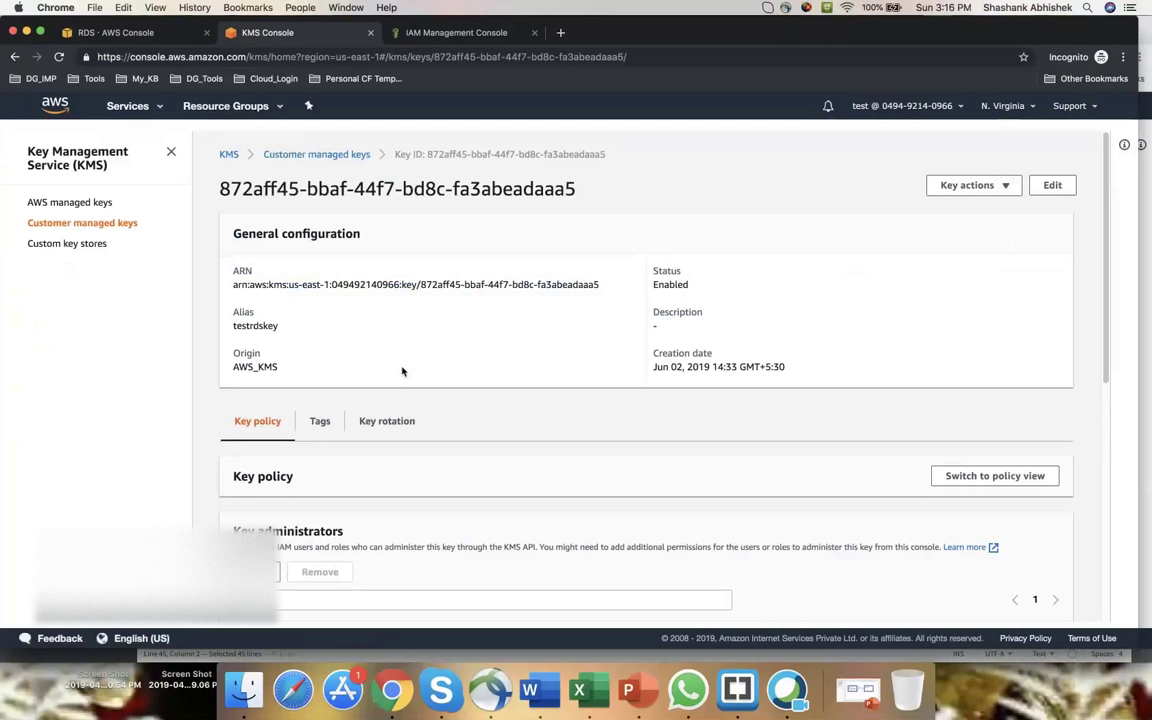
# Switch to the PowerPoint presentation and review the AWS Account A and Account B boxes of the snapshot-sharing diagram.
pyautogui.click(871, 688)
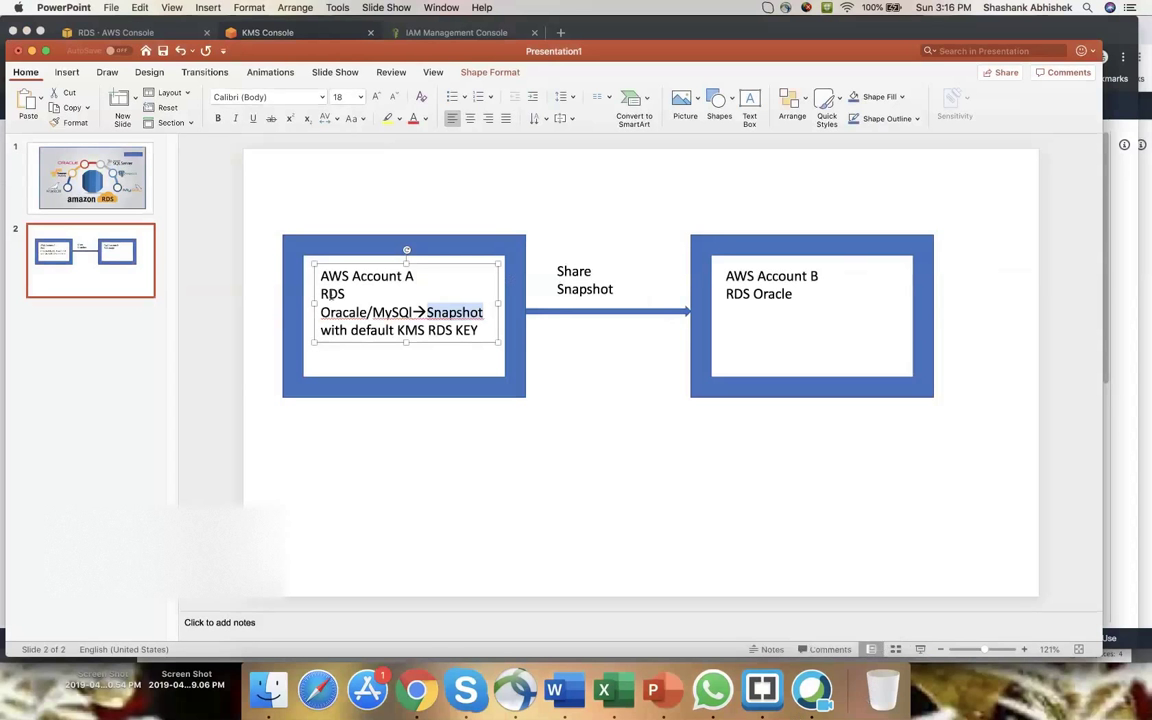
pyautogui.click(856, 297)
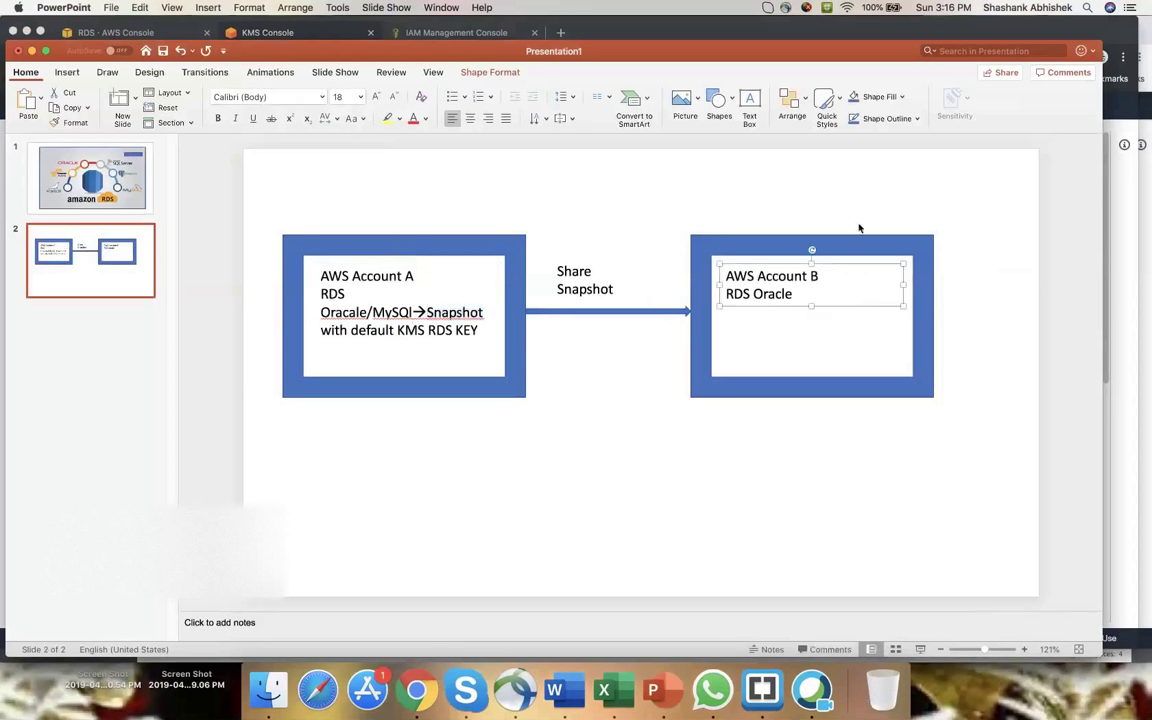
pyautogui.click(350, 270)
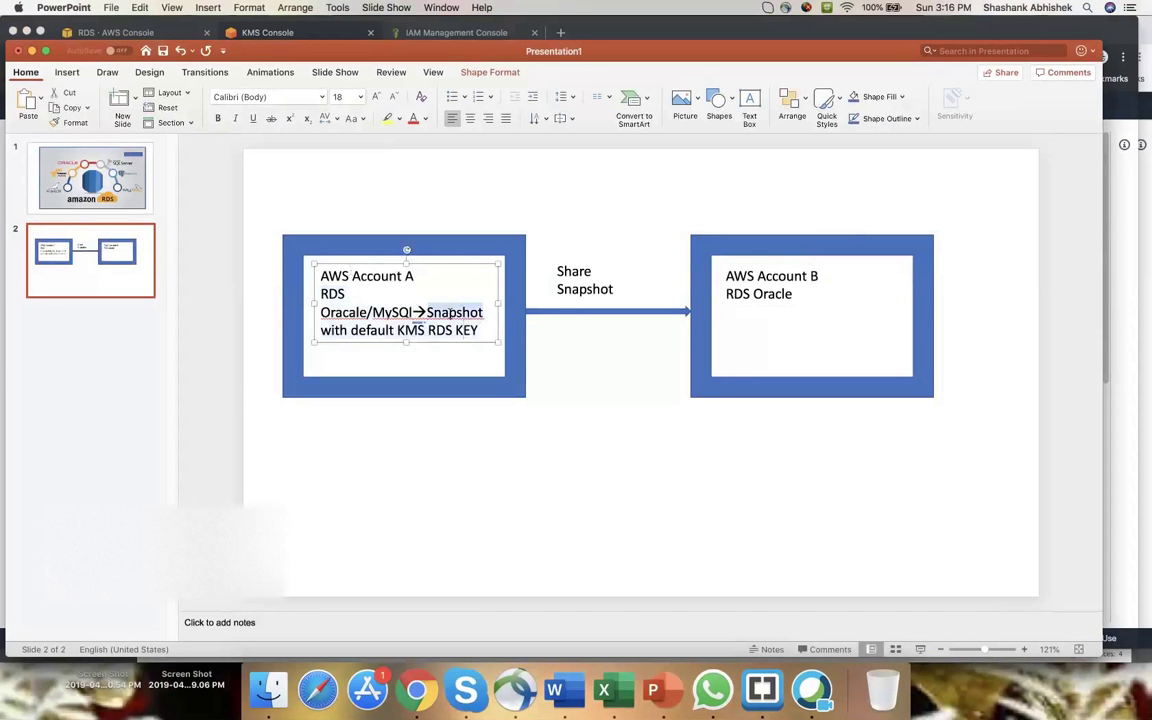